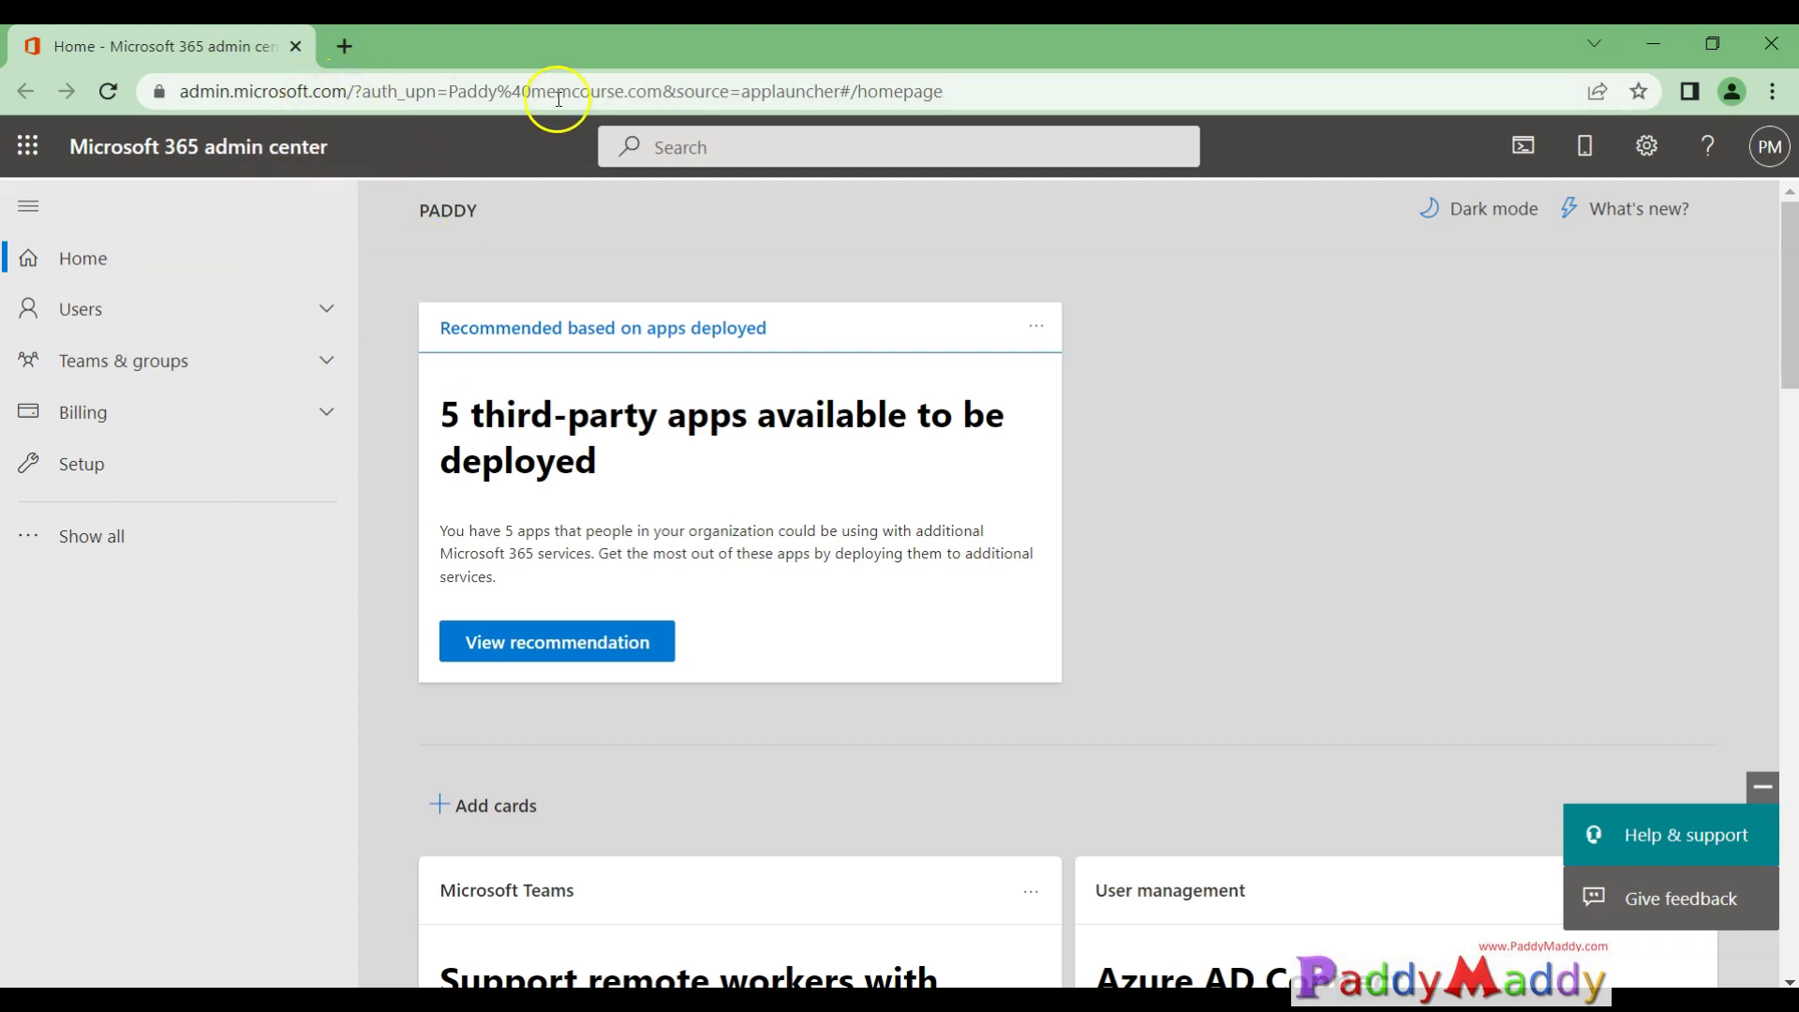
# Open the SharePoint admin center from the Microsoft 365 admin center's Admin centers list
pyautogui.click(152, 550)
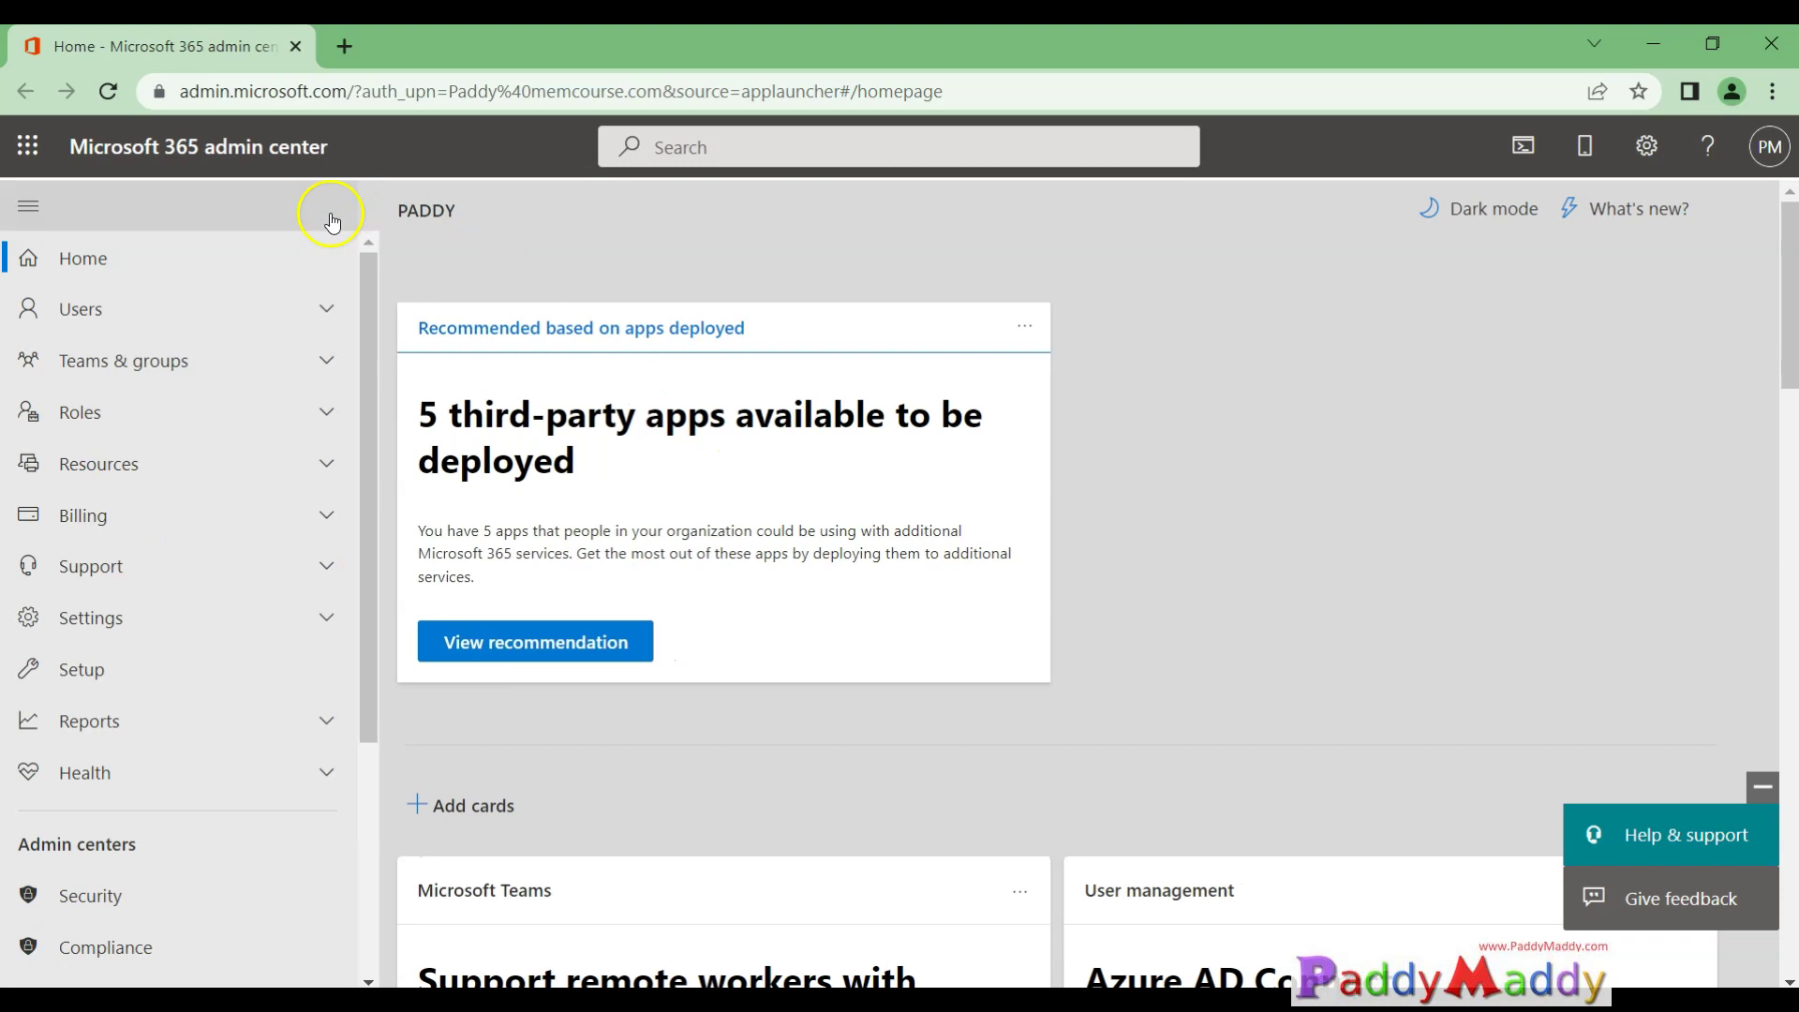
pyautogui.scroll(-4, 214, 656)
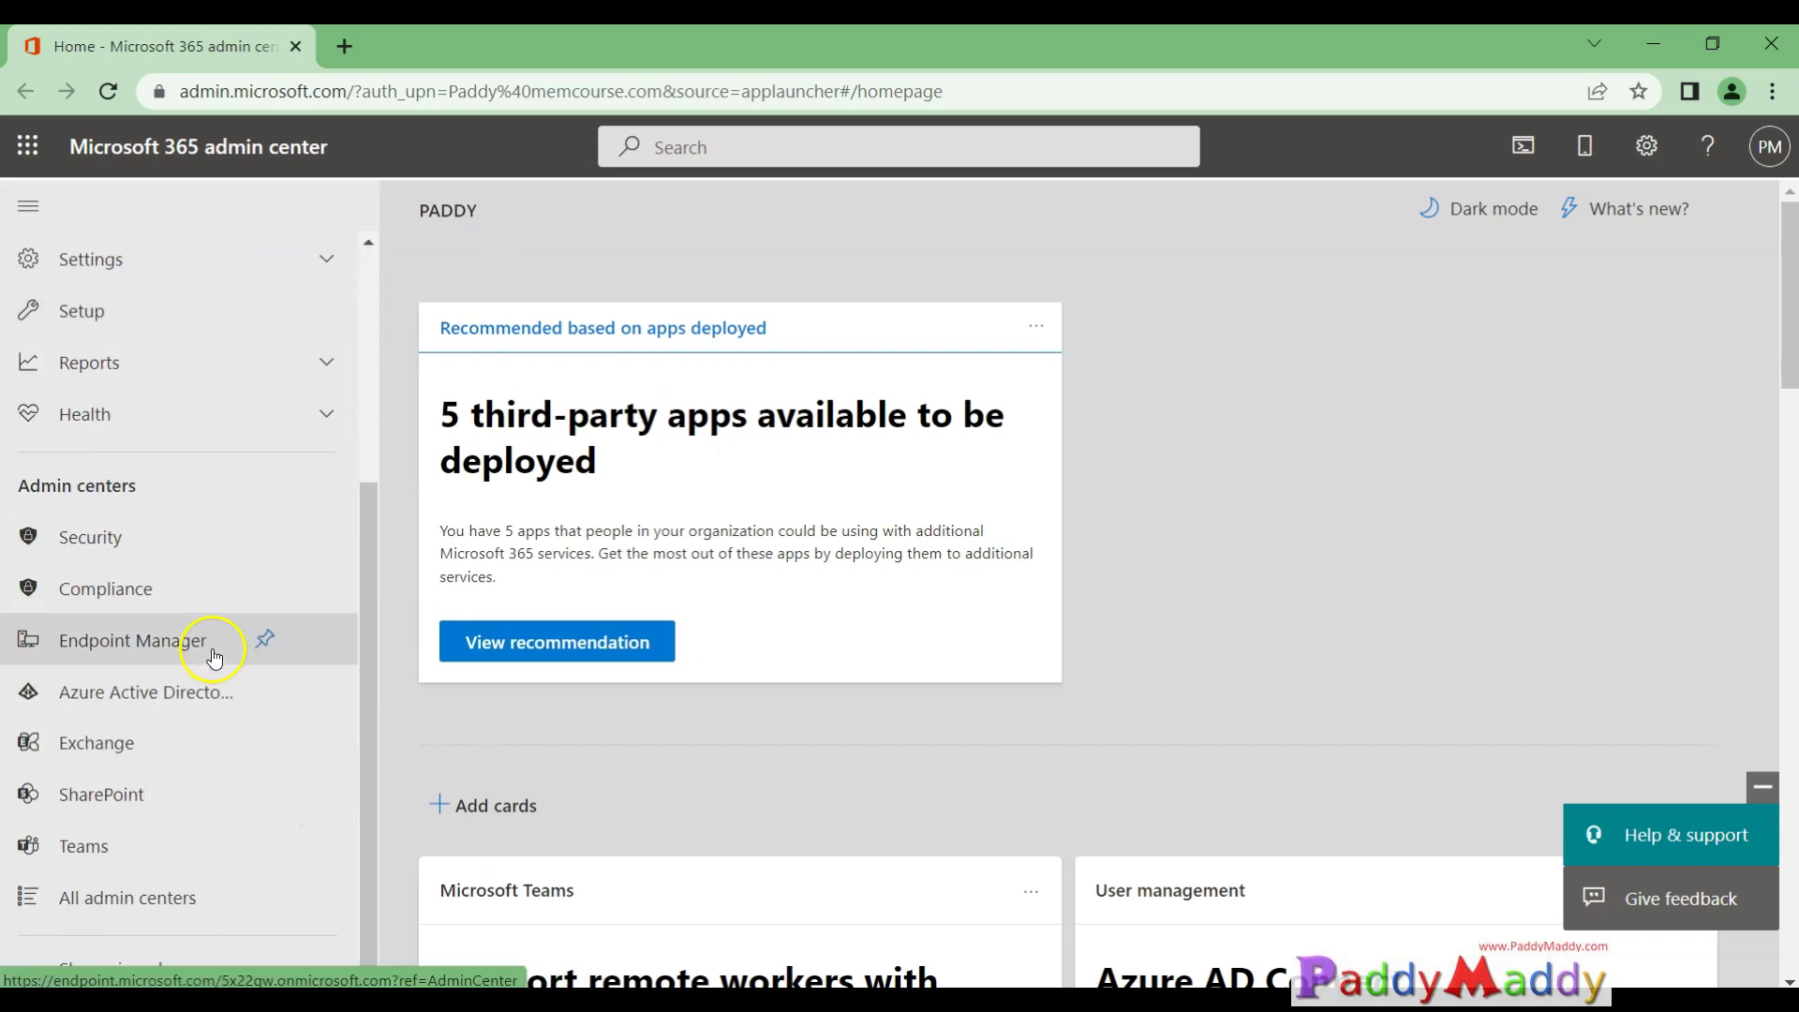
pyautogui.click(137, 795)
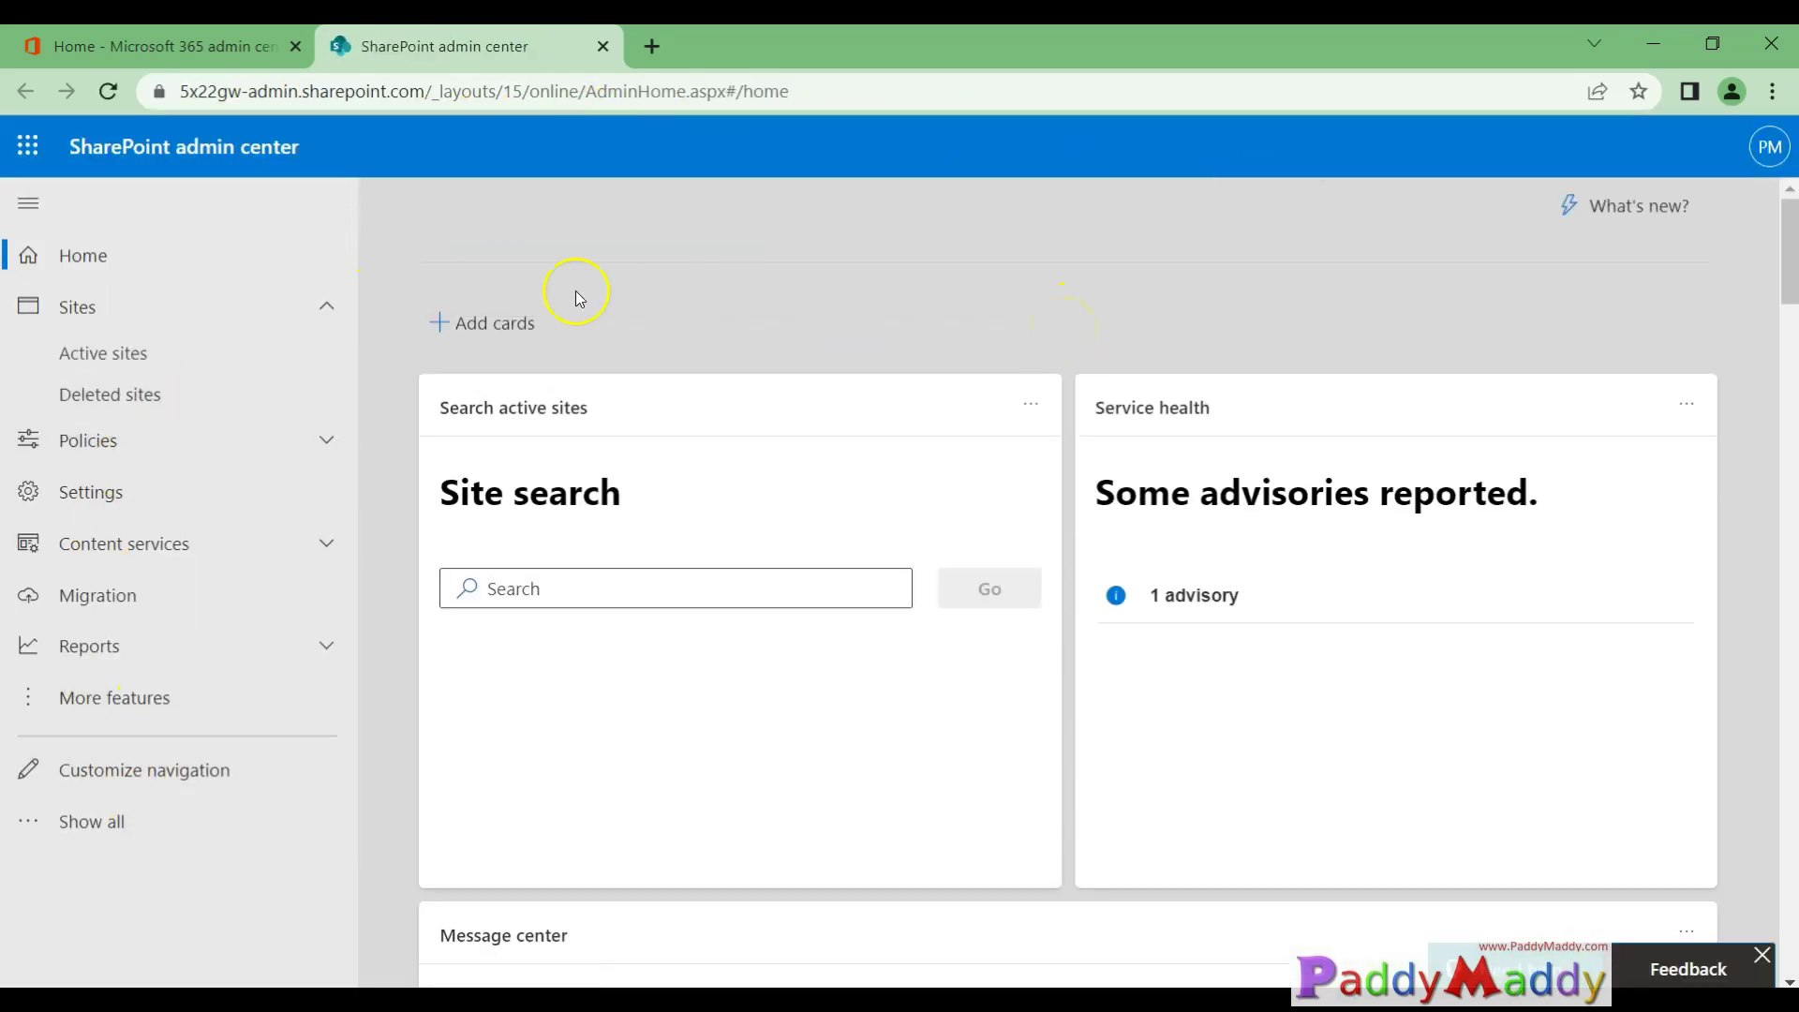
# Go to Sites > Active sites to list the tenant's existing sites
pyautogui.click(132, 350)
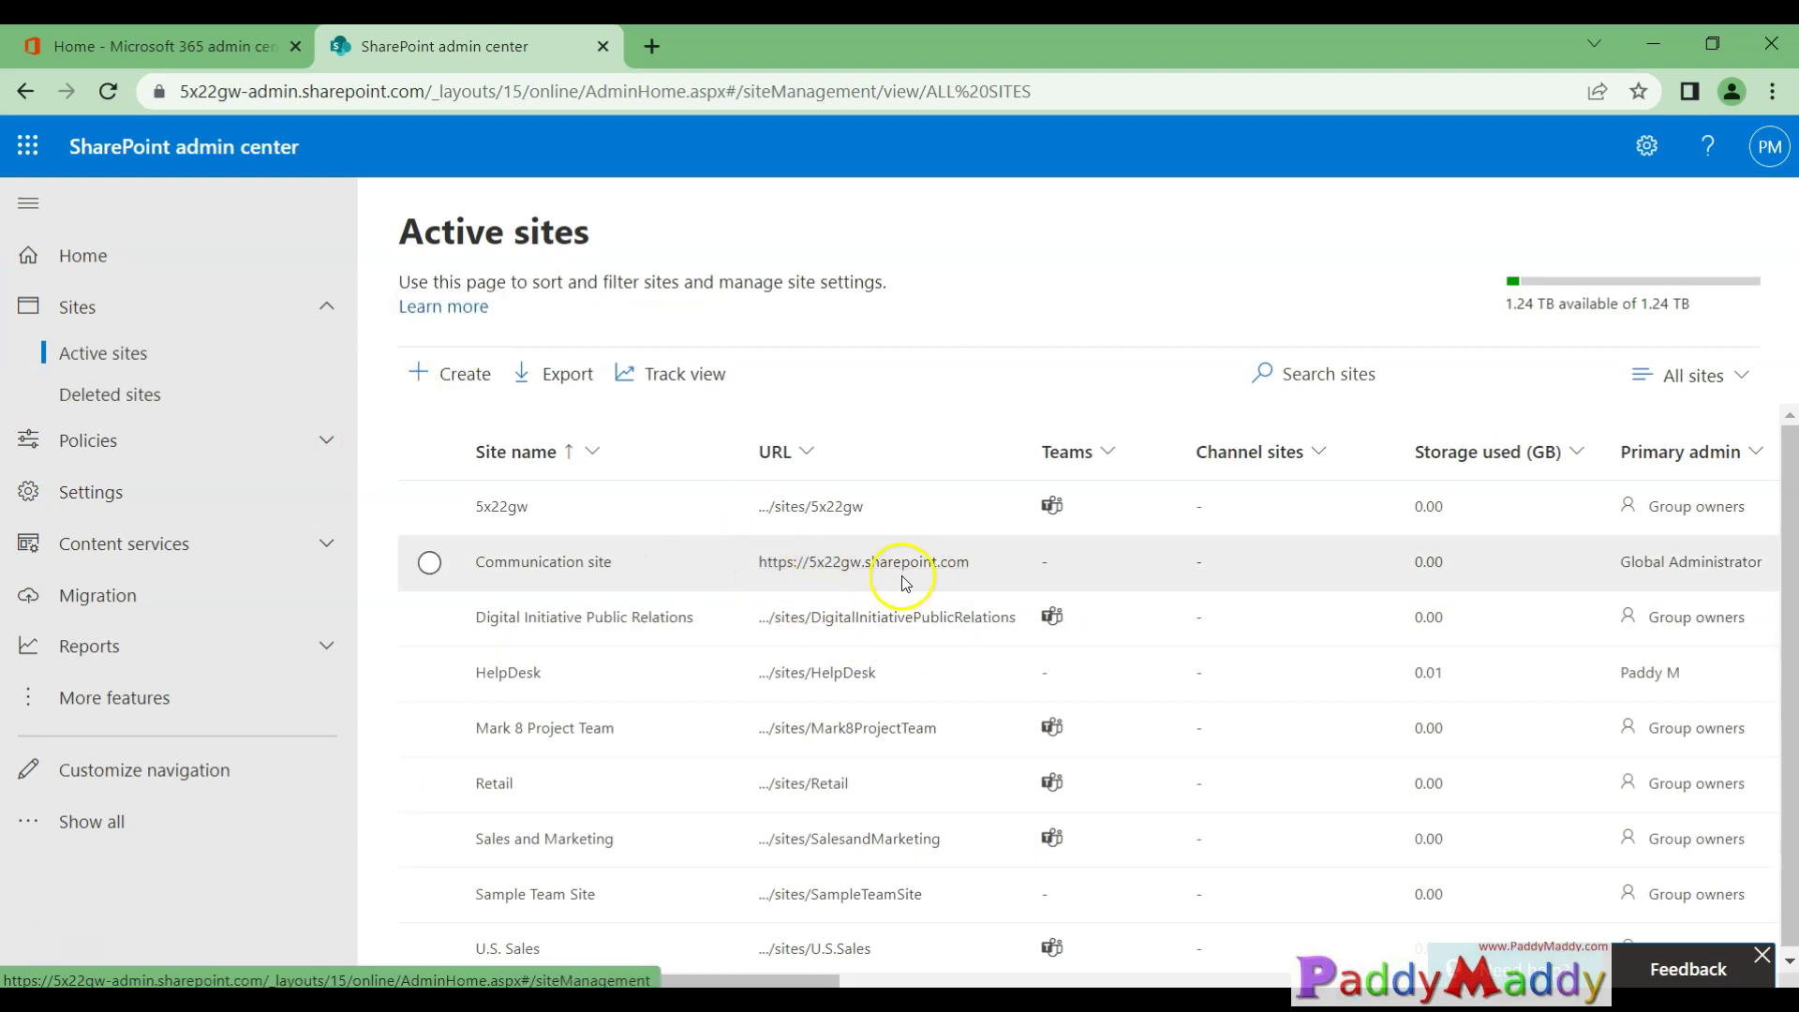
pyautogui.scroll(-1, 487, 853)
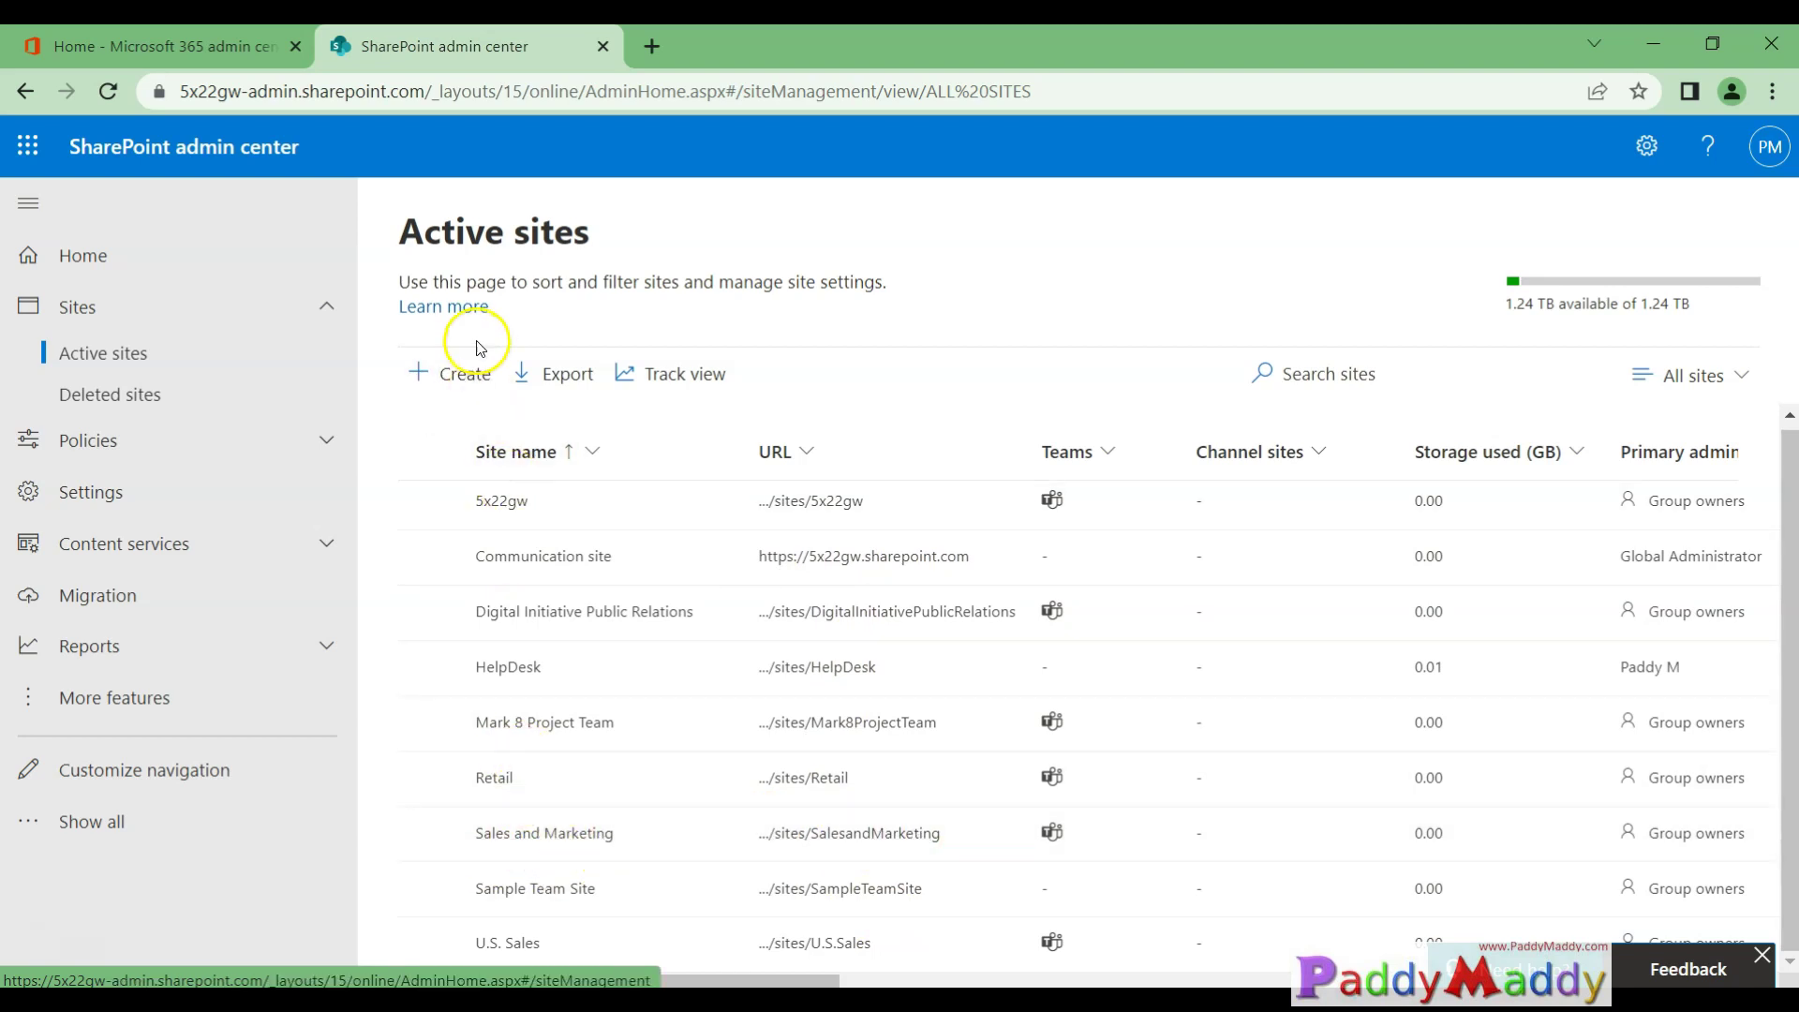
pyautogui.moveTo(397, 242); pyautogui.dragTo(576, 234)
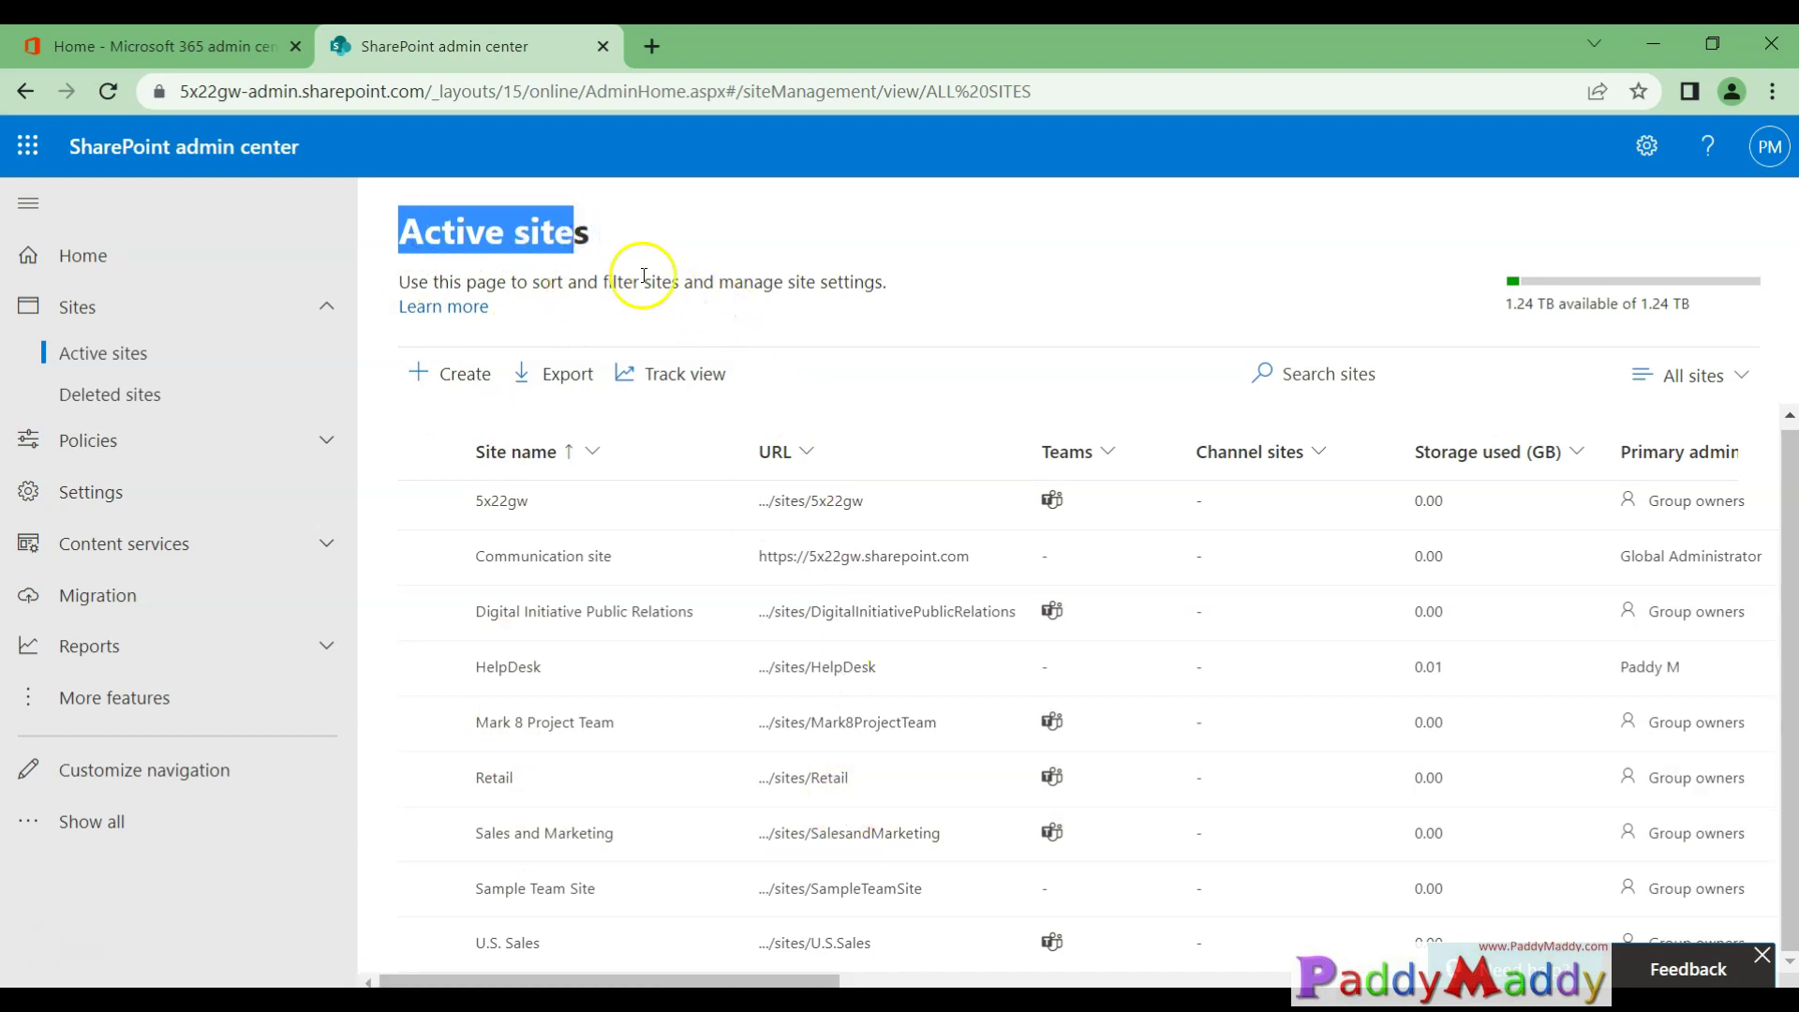
# Start a new site from + Create on the Active sites toolbar
pyautogui.click(455, 384)
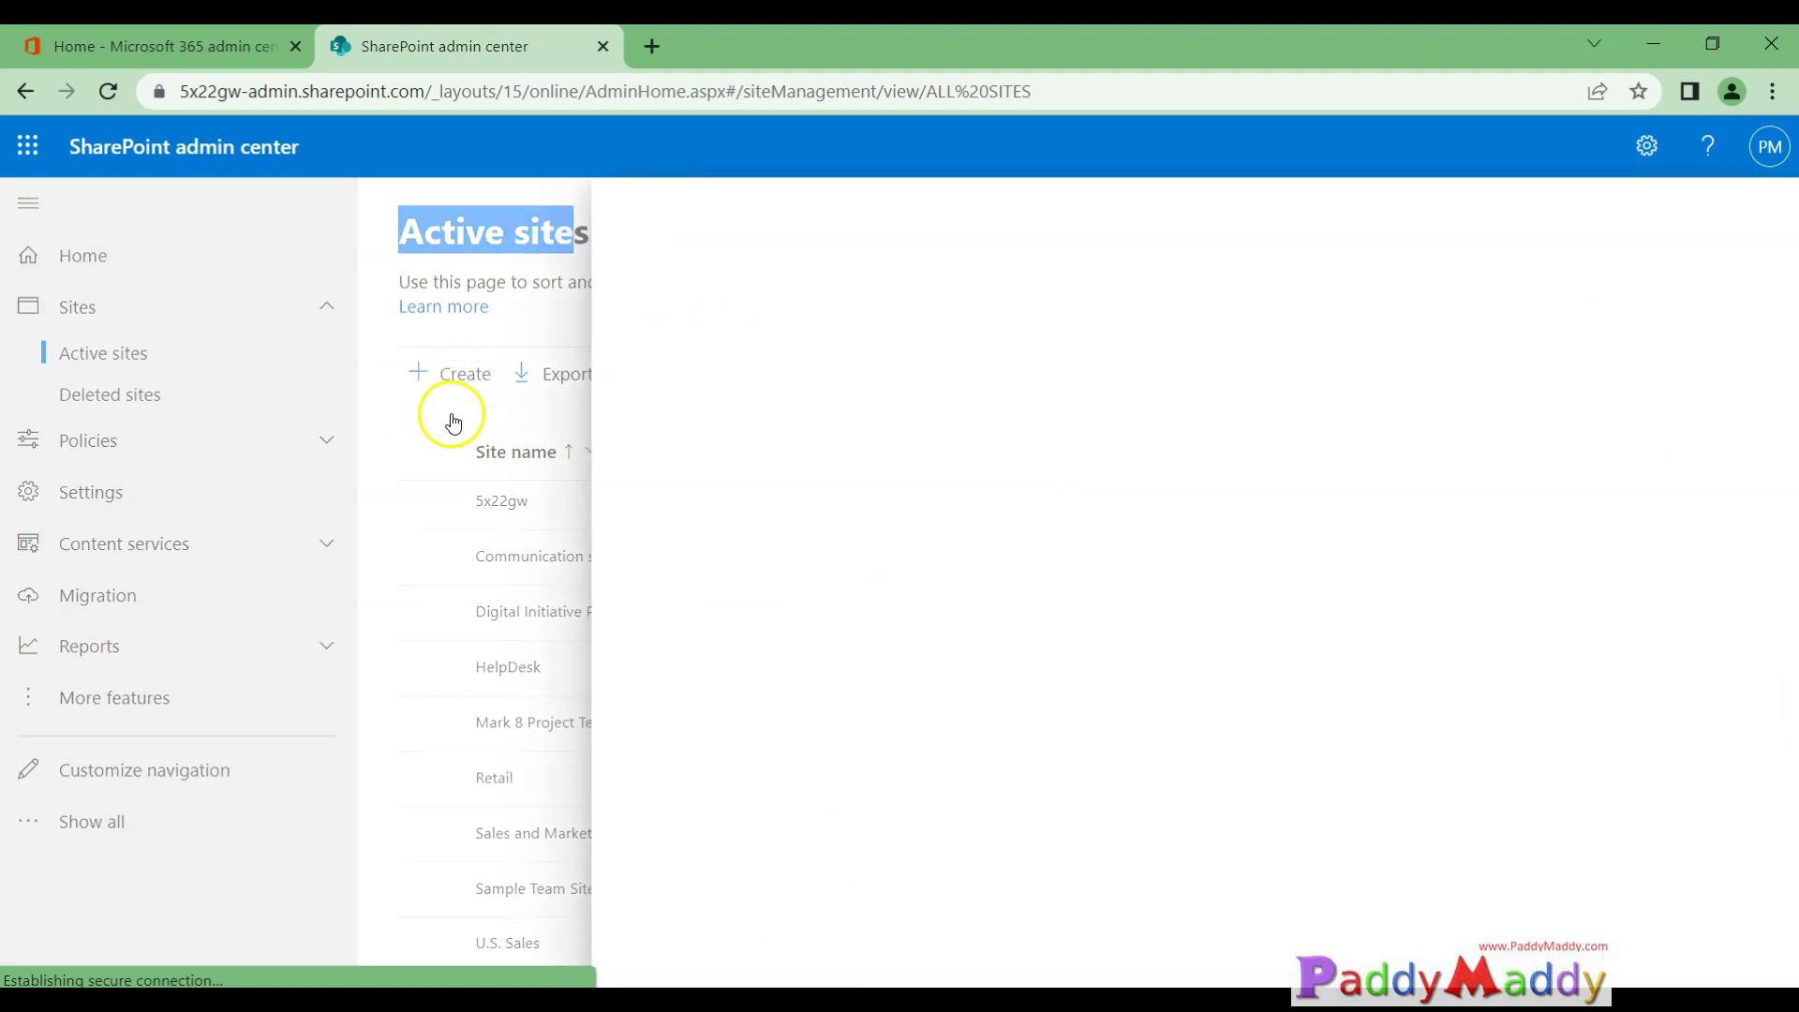
pyautogui.click(852, 791)
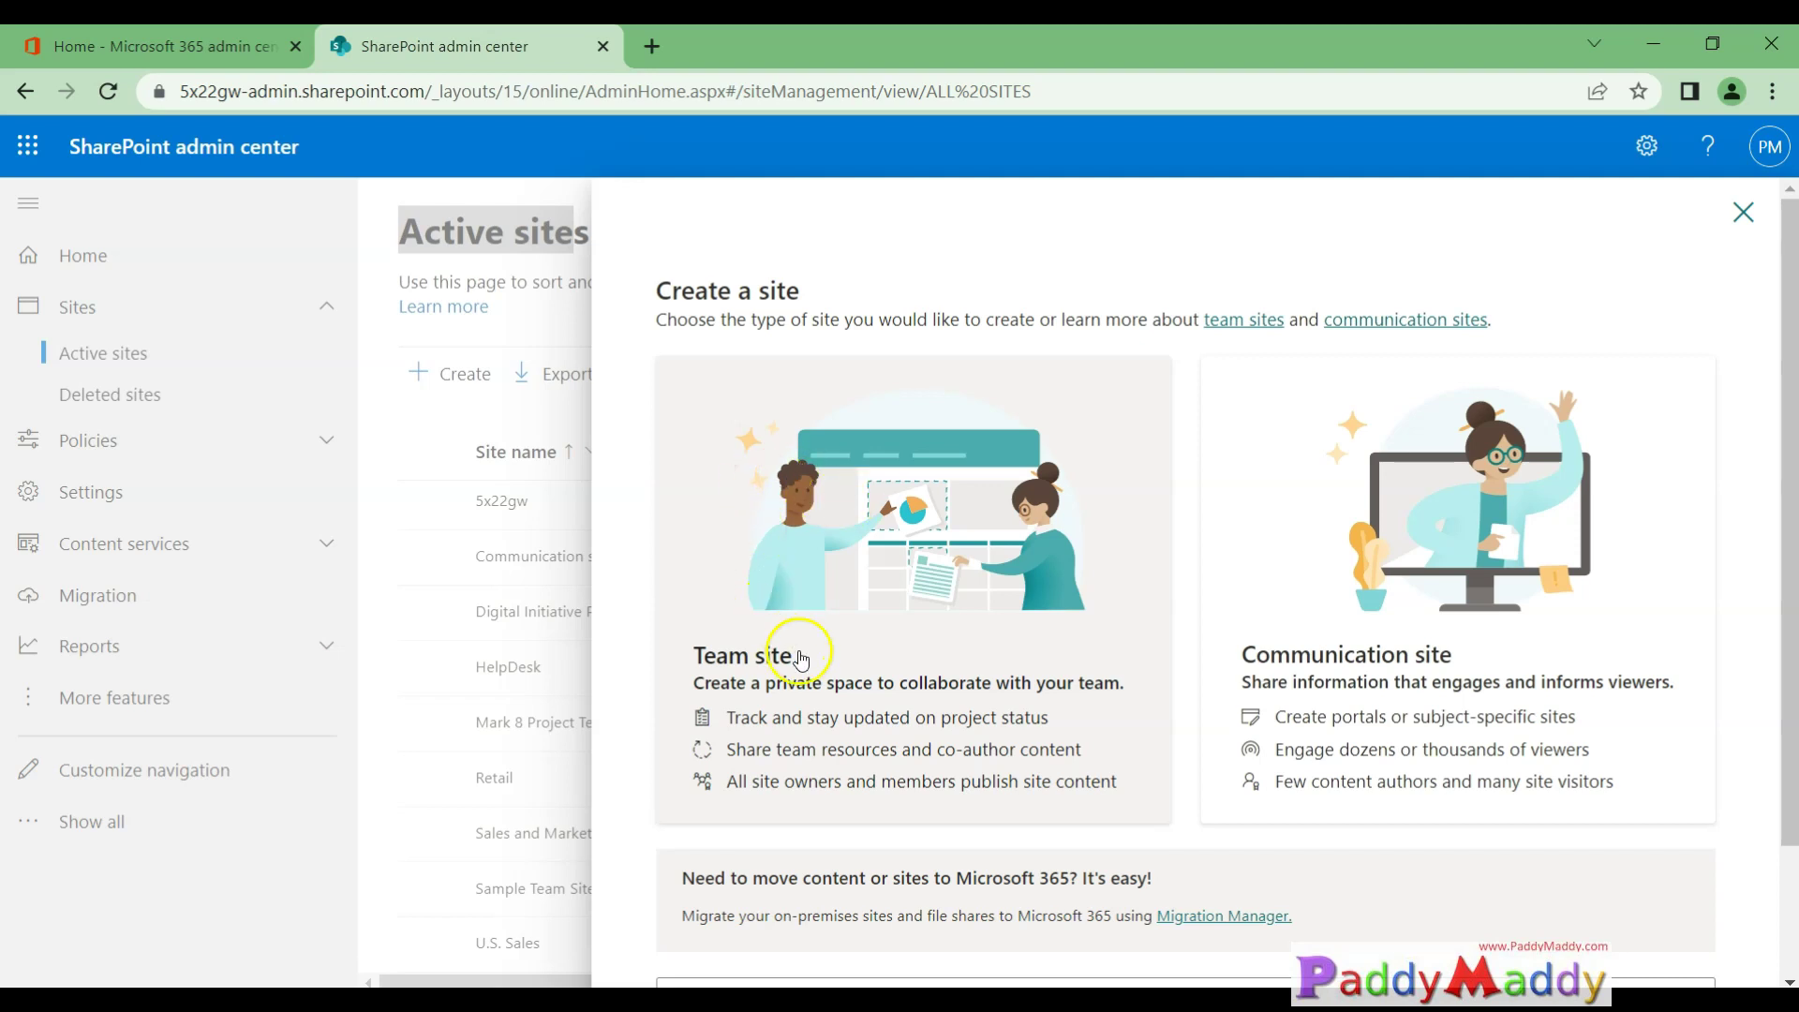
# Choose Team site, name it 'It Help Desk Site', and review the auto-filled ItHelpDeskSite alias and URL
pyautogui.click(864, 681)
pyautogui.click(1335, 398)
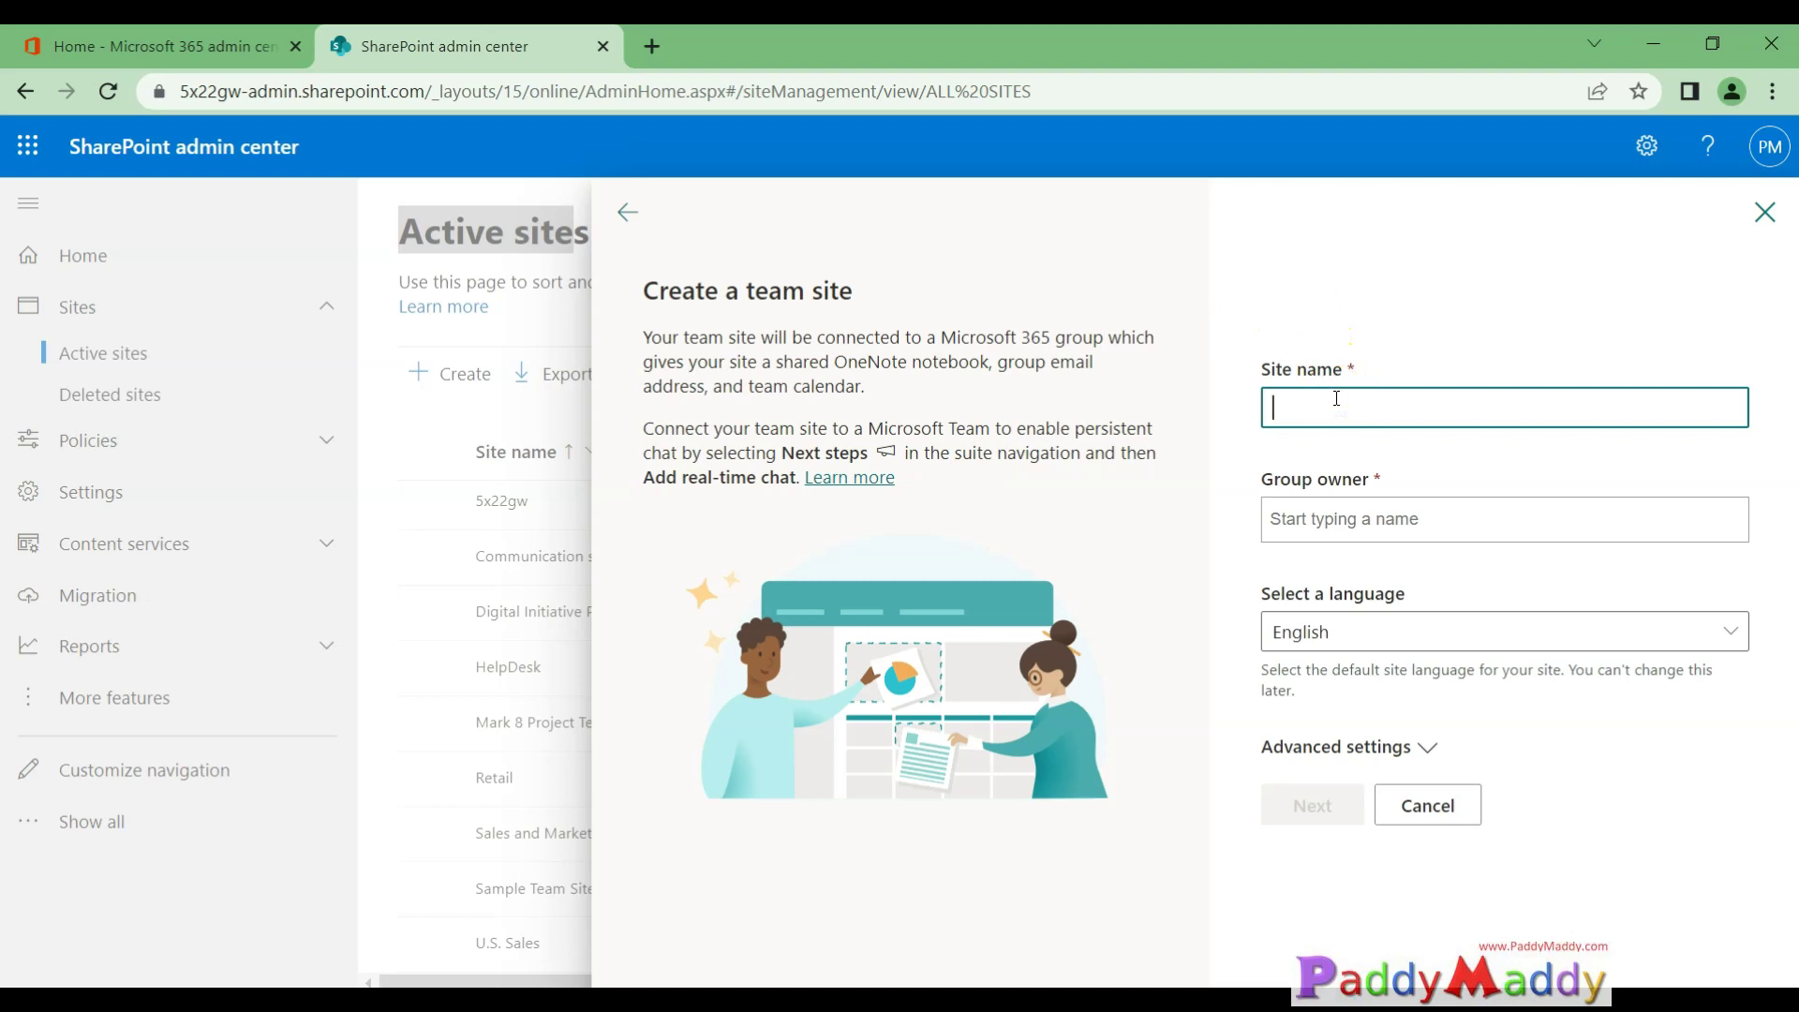
pyautogui.write('It Help')
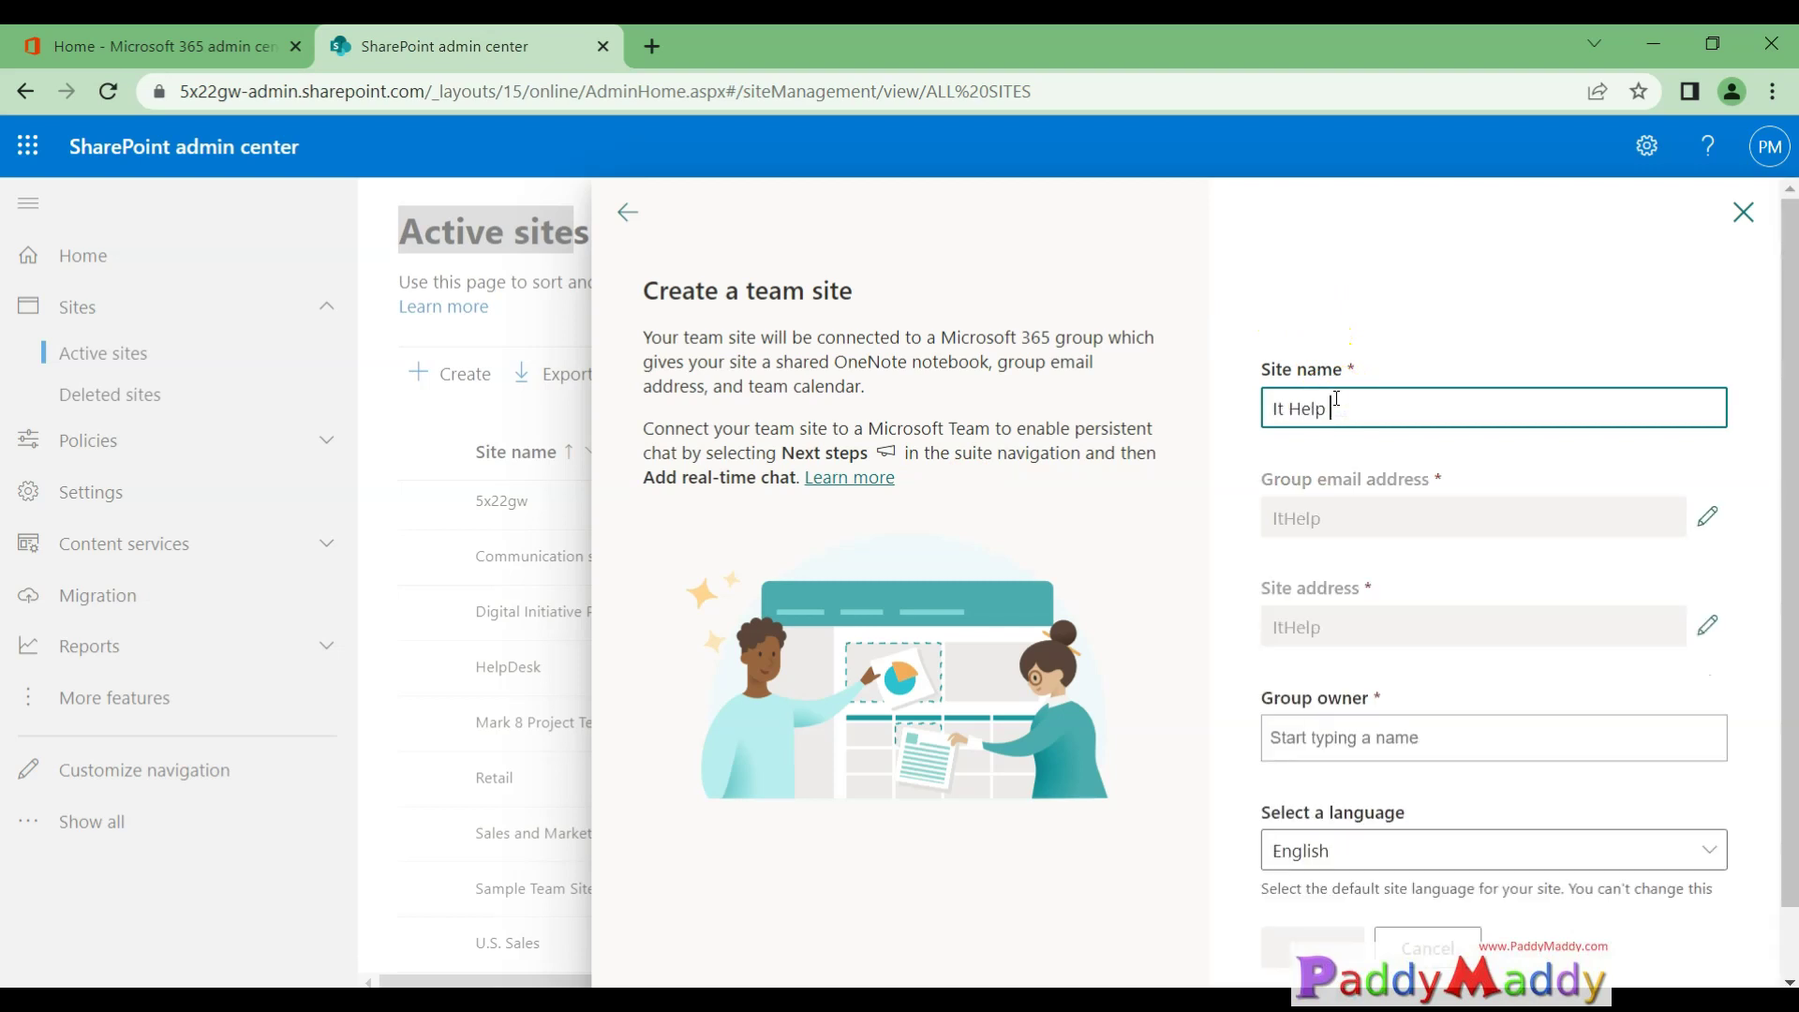
pyautogui.write(' Desk Site')
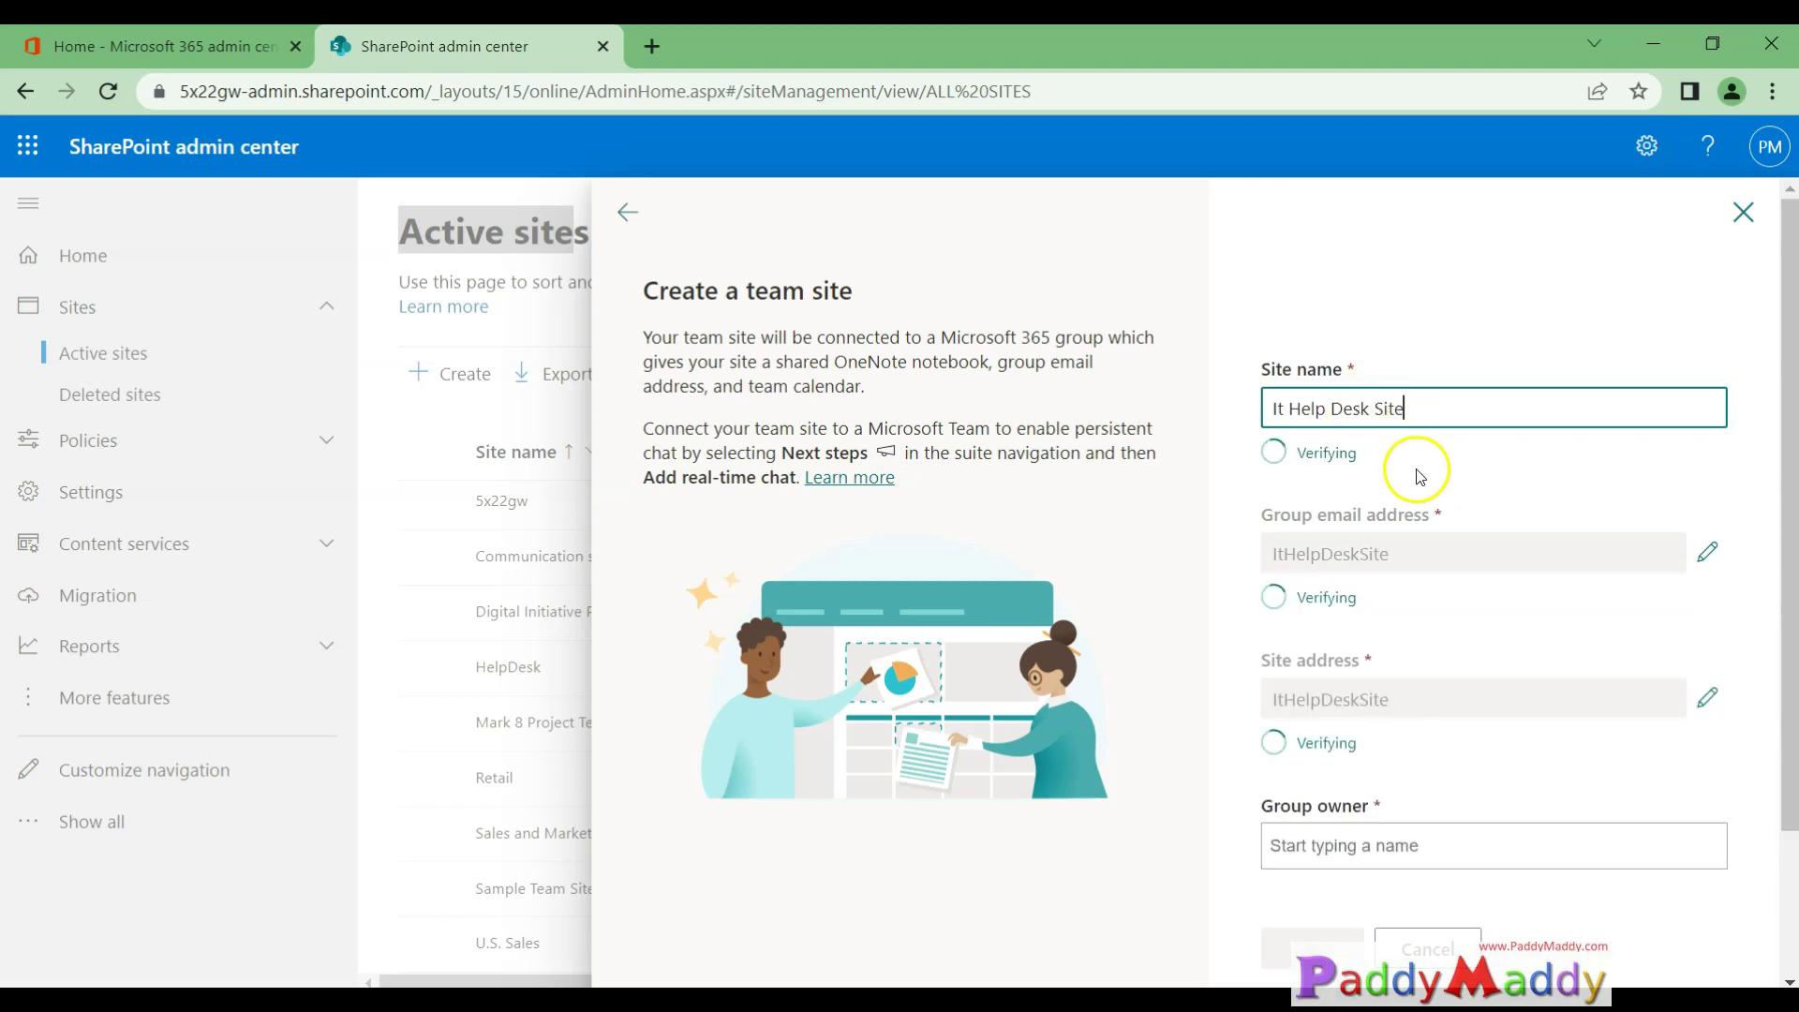
pyautogui.moveTo(1425, 552); pyautogui.dragTo(1258, 574)
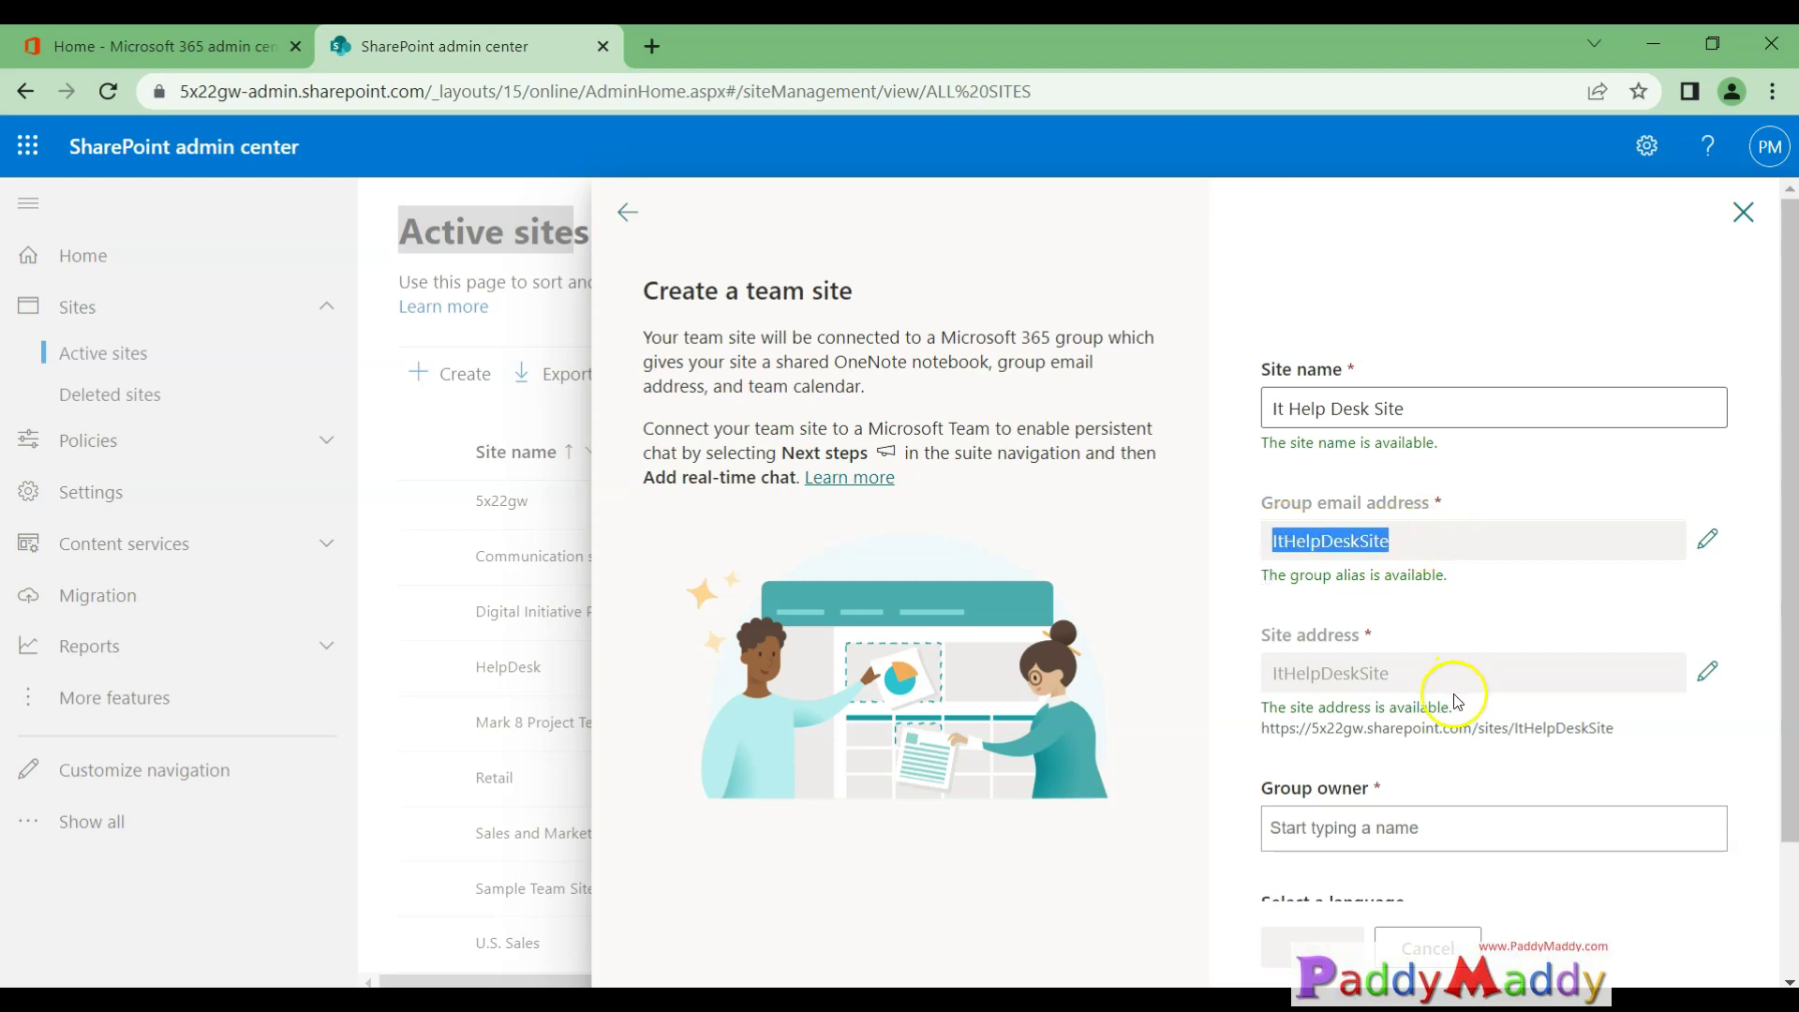
pyautogui.moveTo(1405, 675); pyautogui.dragTo(1283, 672)
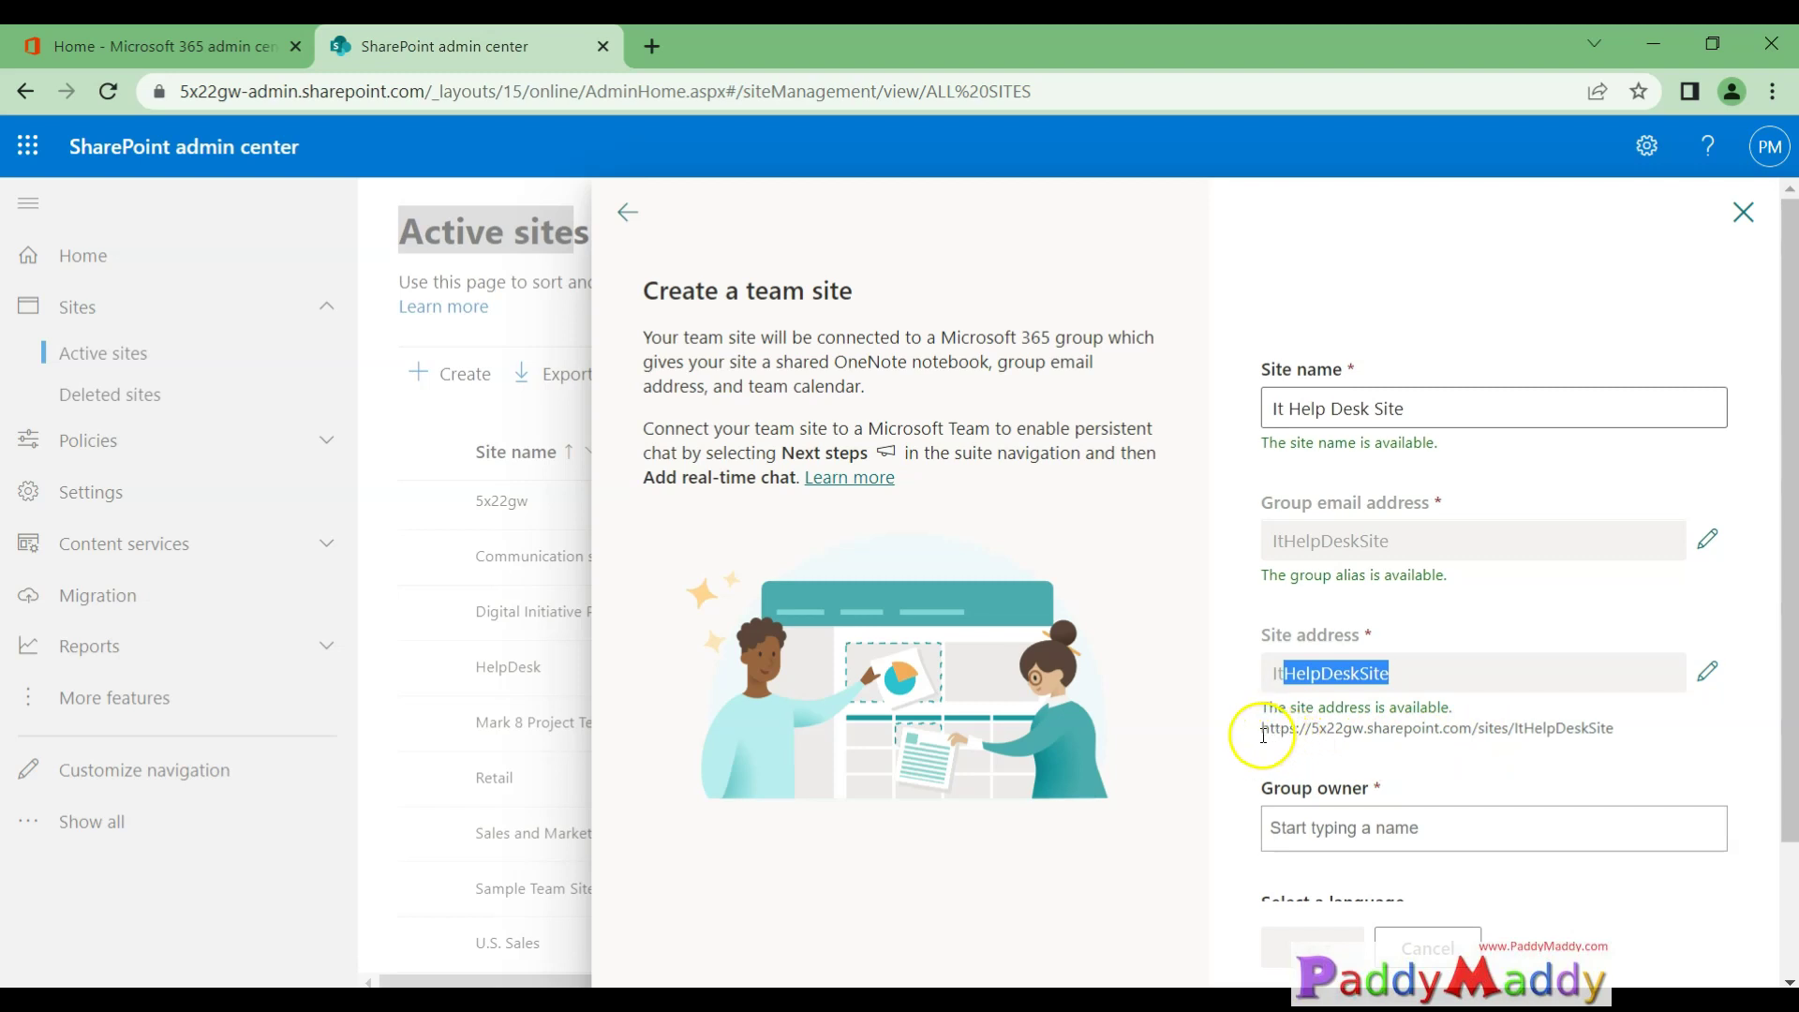
pyautogui.moveTo(1262, 732); pyautogui.dragTo(1625, 737)
pyautogui.click(1623, 739)
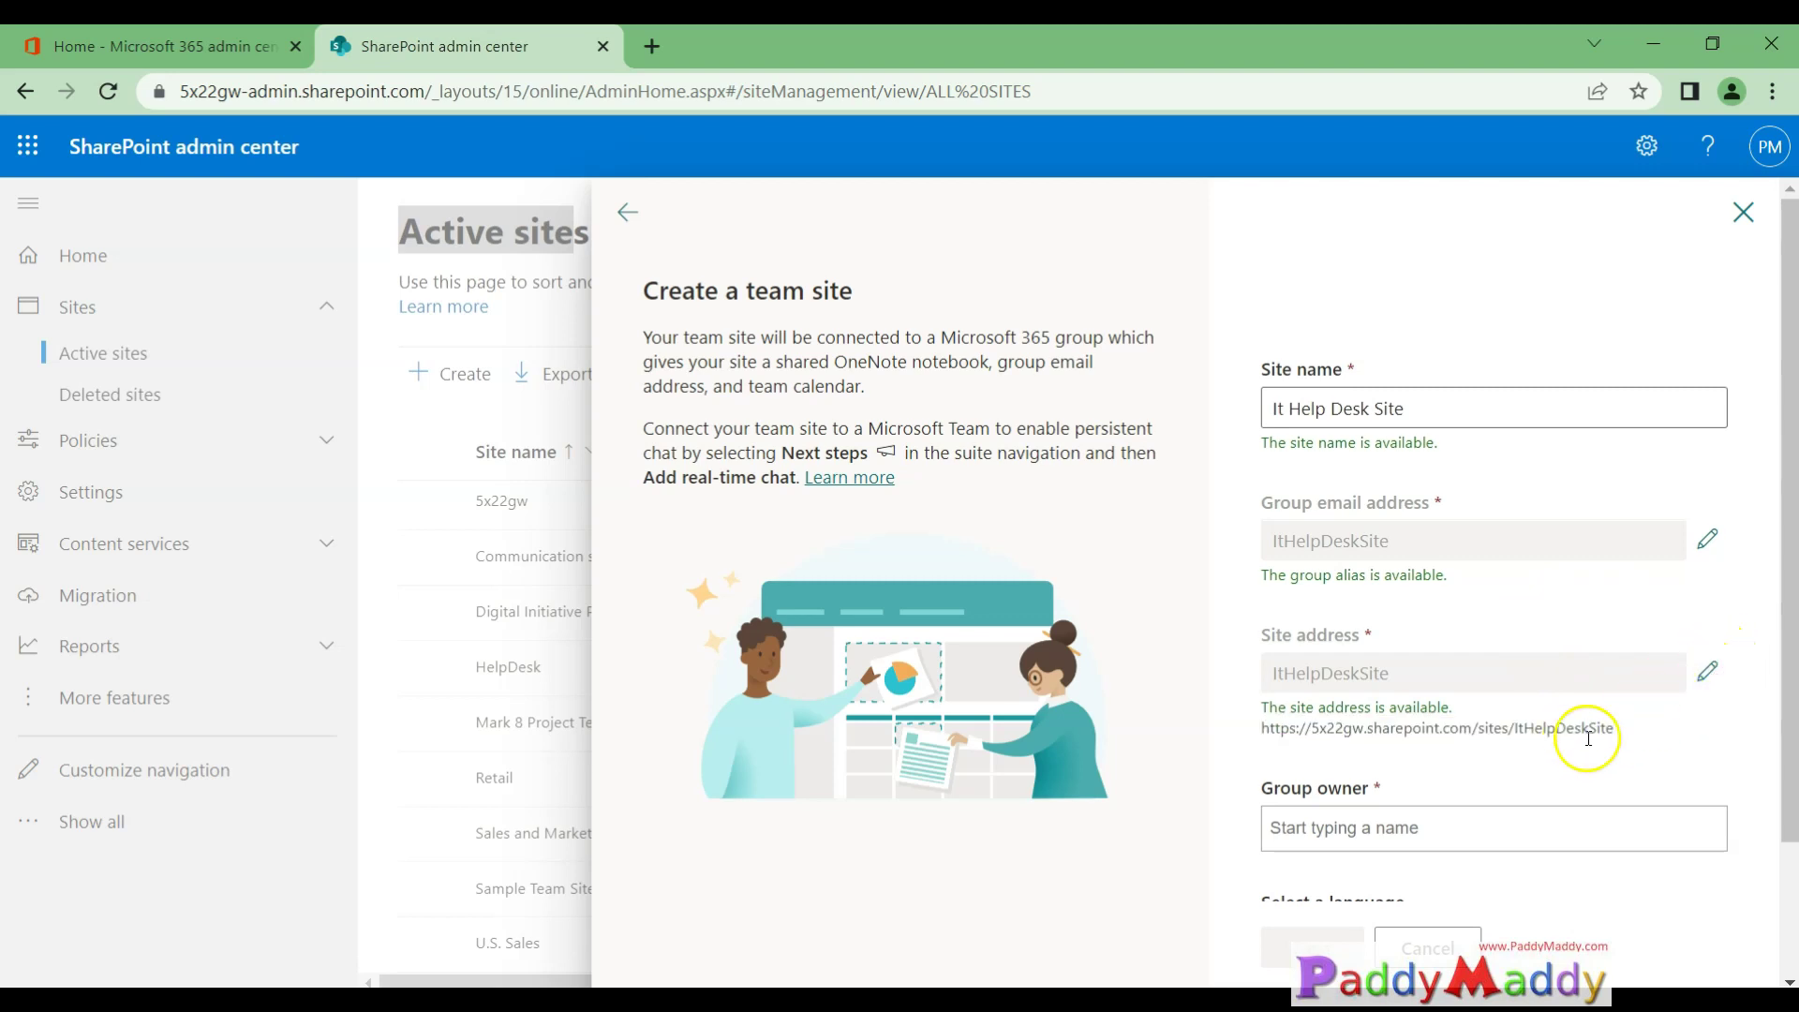
# Change the site address to ITHelpDesk, confirming the /sites/ITHelpDesk URL is available
pyautogui.click(1698, 691)
pyautogui.click(1285, 681)
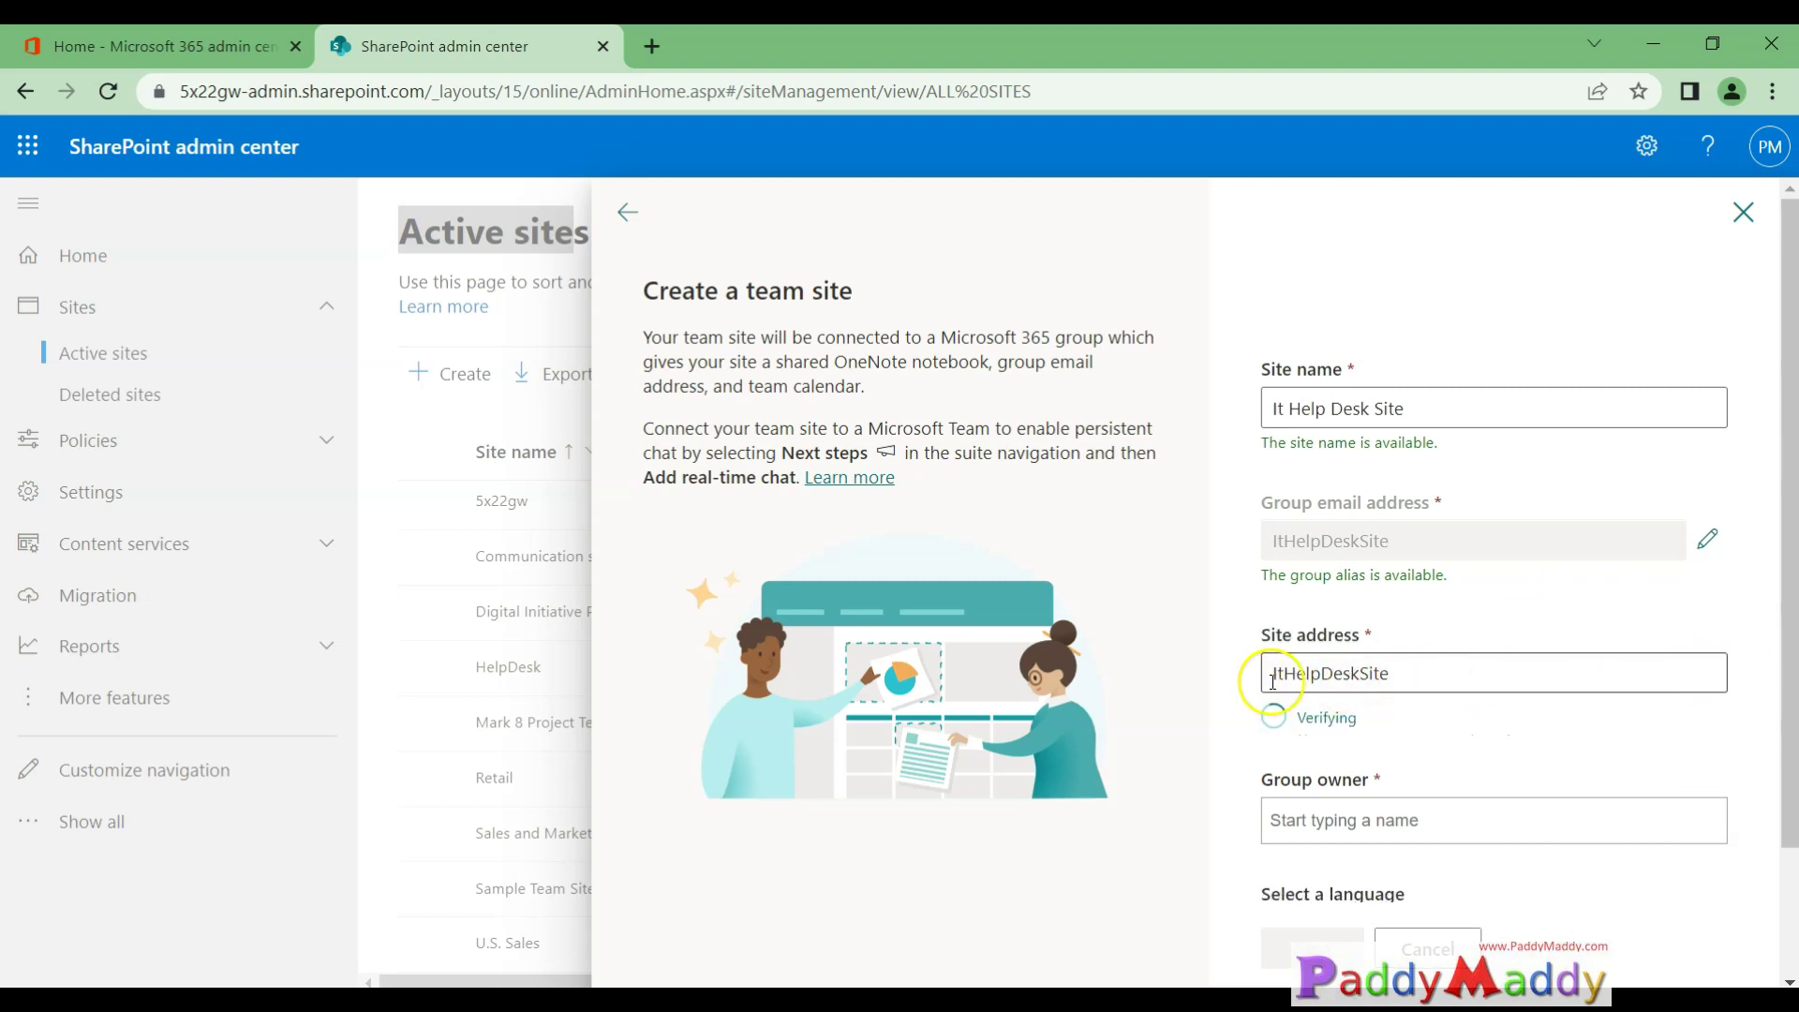
pyautogui.press('BackSpace')
pyautogui.press('BackSpace')
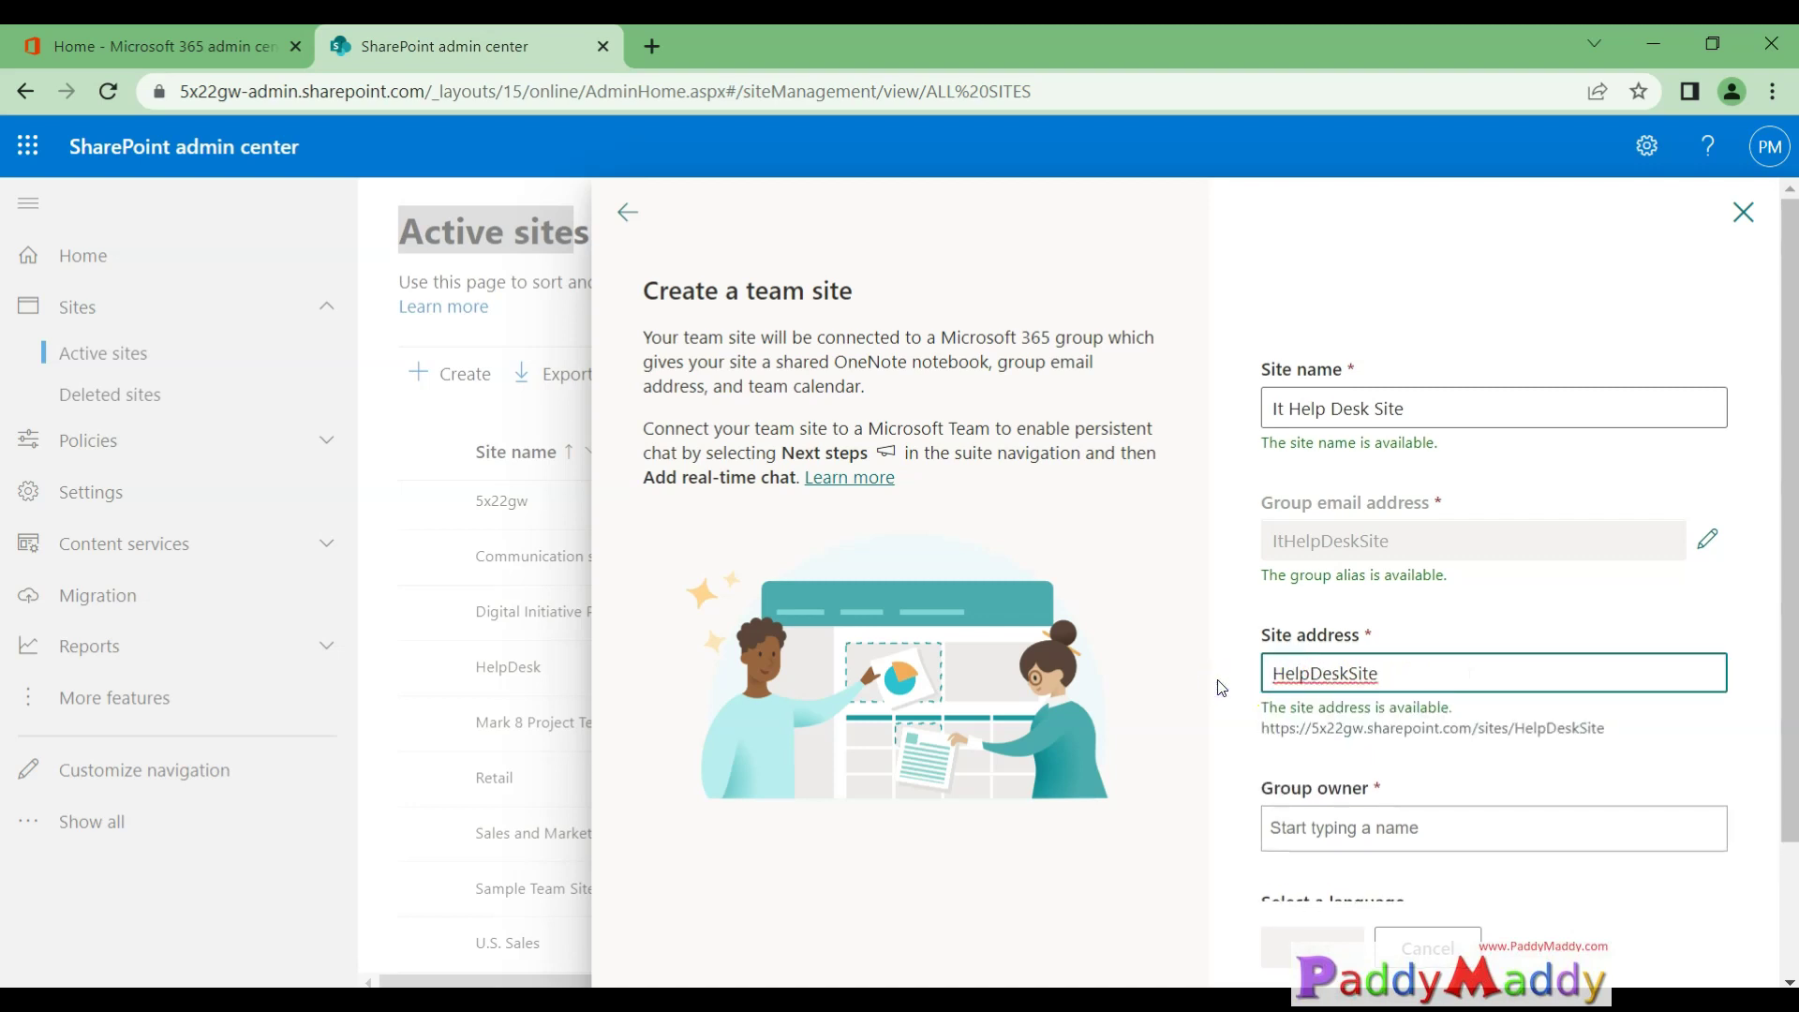
pyautogui.hotkey('ctrl', 'a')
pyautogui.press('BackSpace')
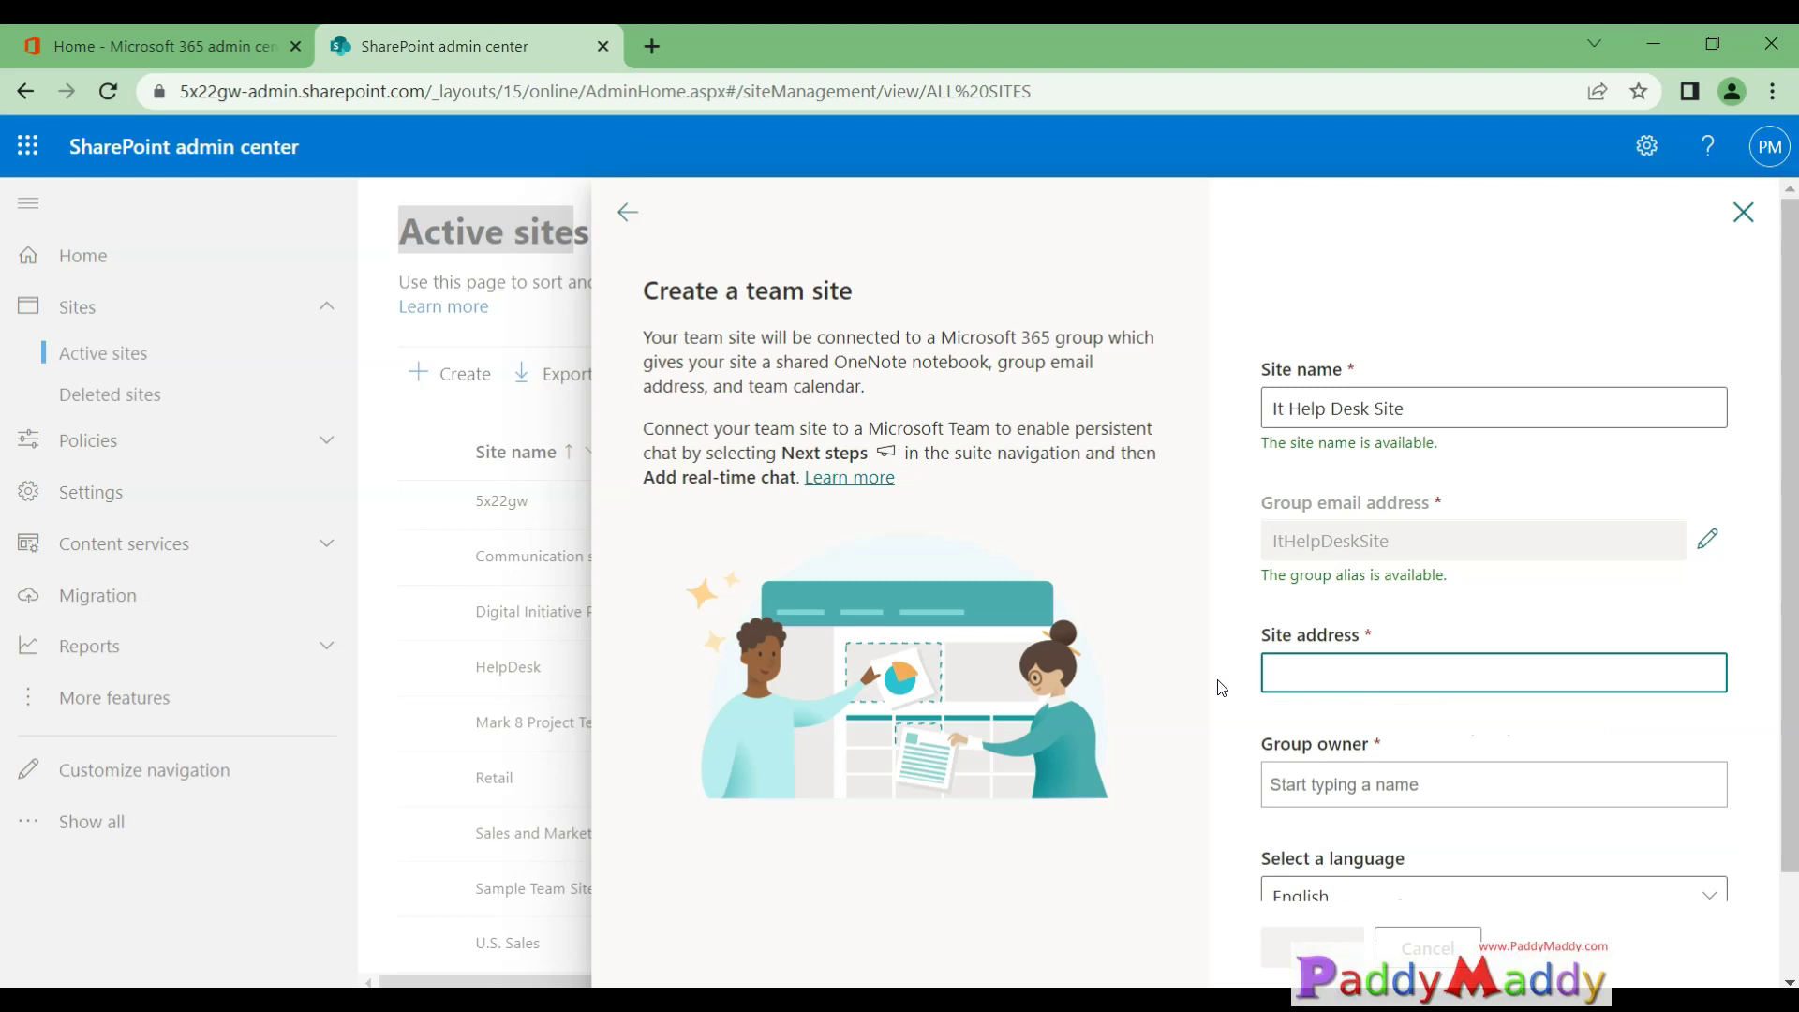
pyautogui.write('HelpDesk')
pyautogui.scroll(-2, 1490, 768)
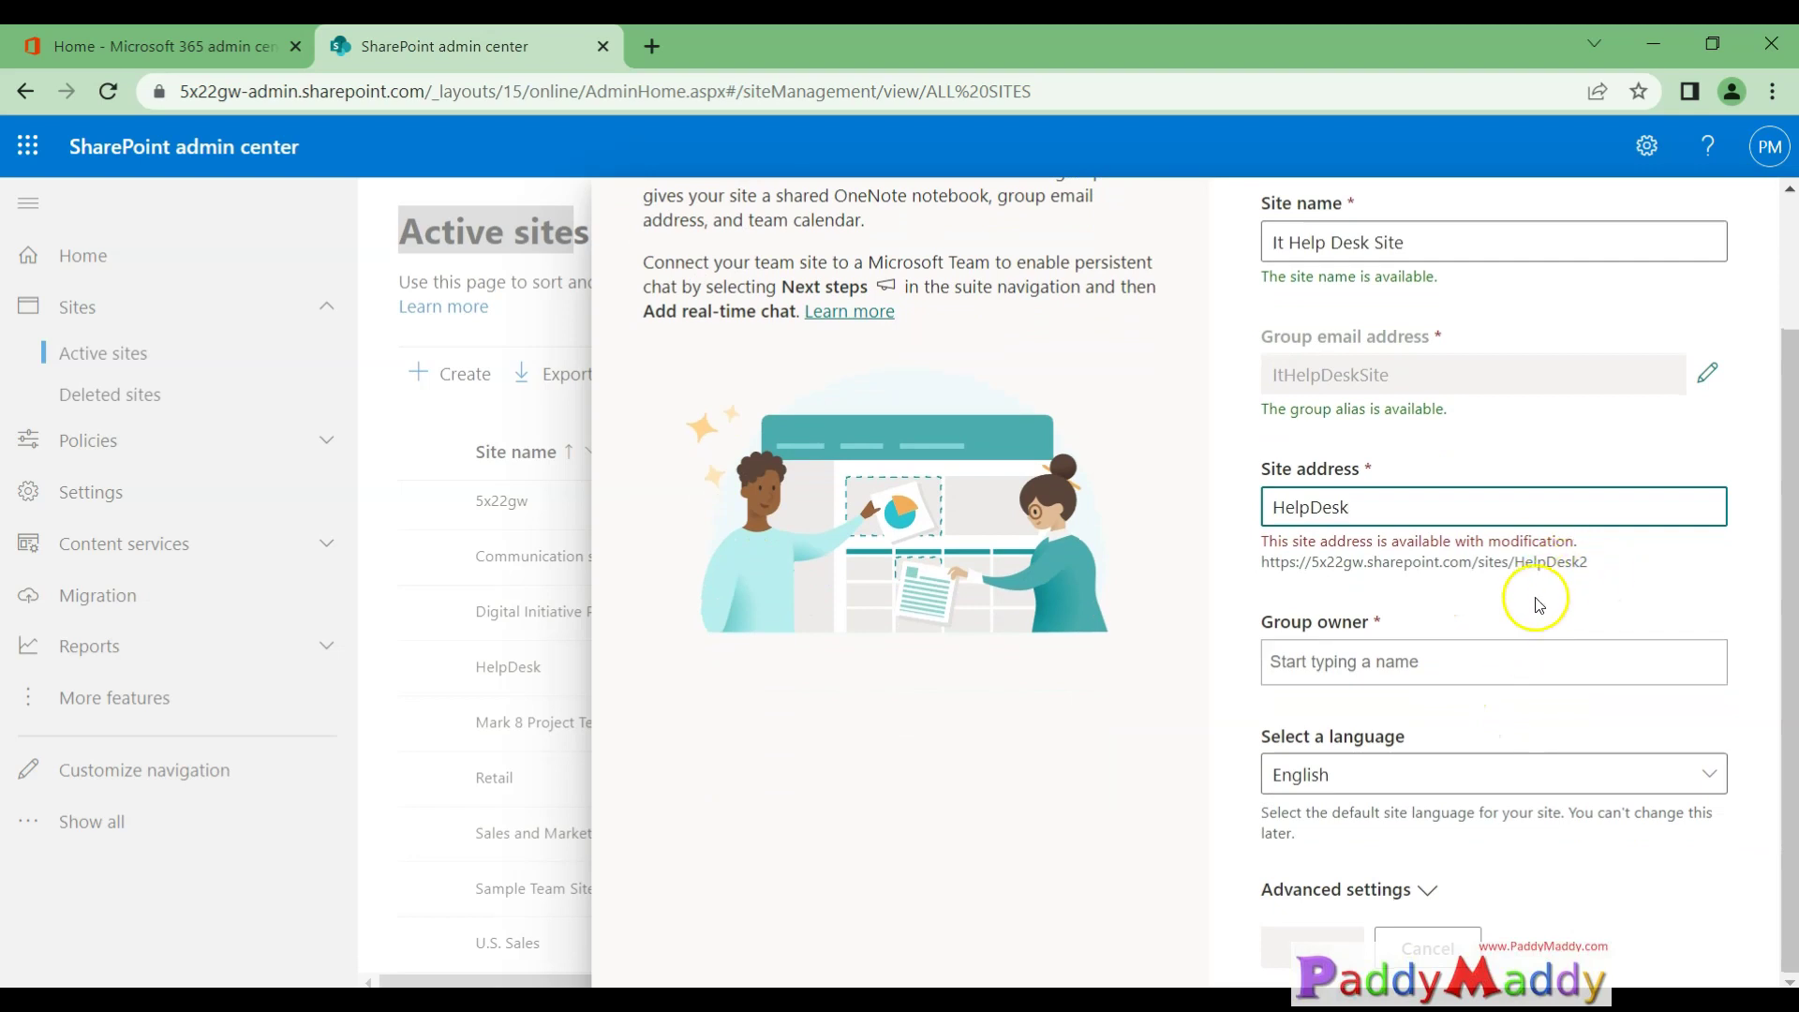
pyautogui.moveTo(1353, 507); pyautogui.dragTo(1255, 507)
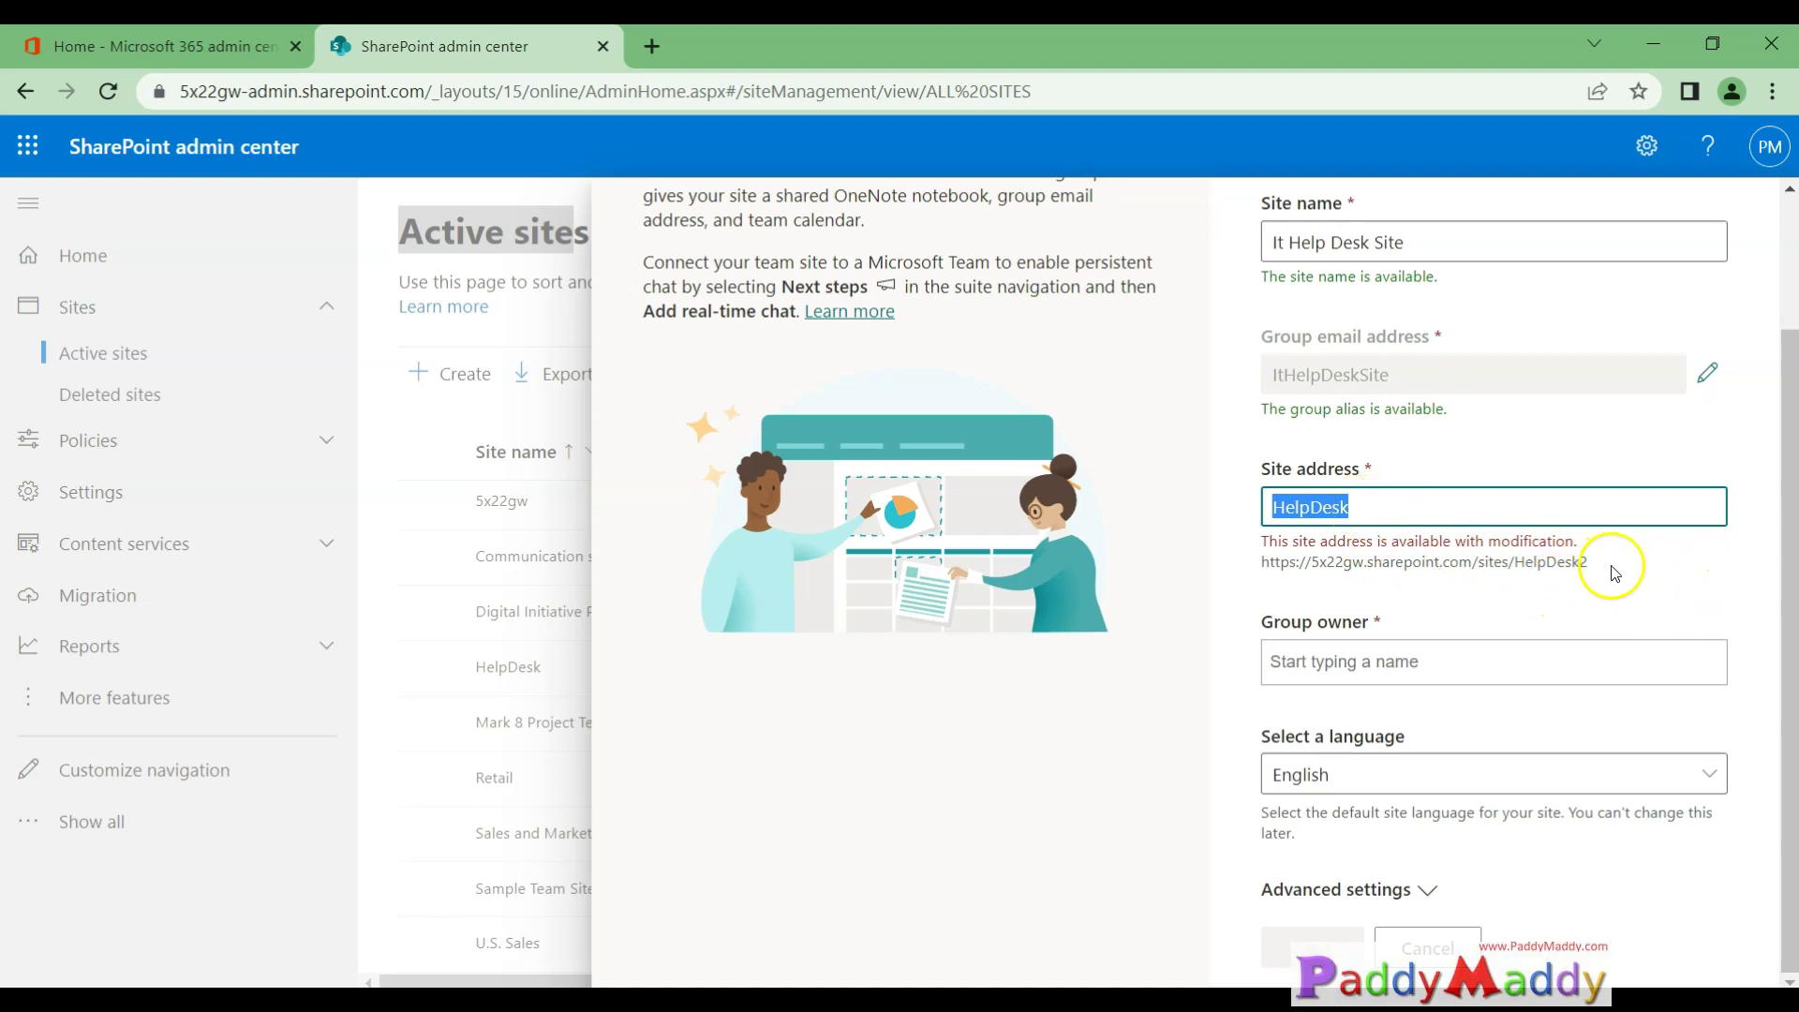
pyautogui.click(1396, 488)
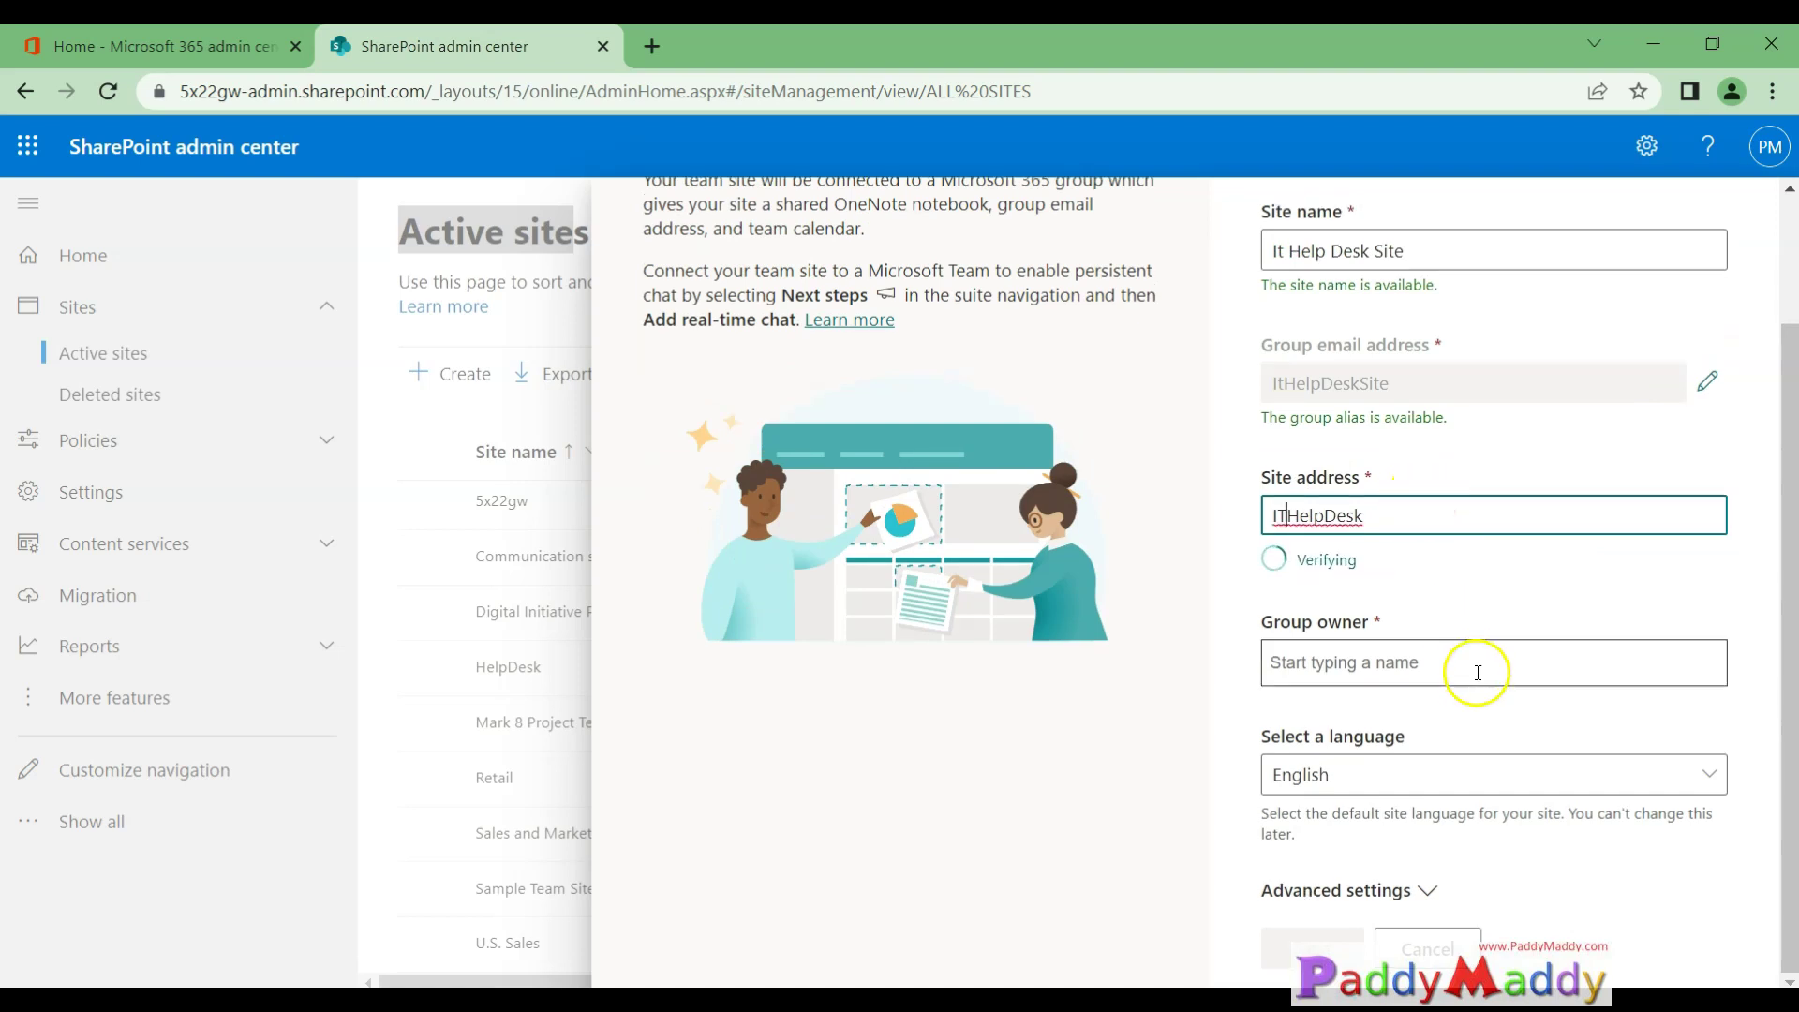
pyautogui.moveTo(1592, 562); pyautogui.dragTo(1257, 569)
pyautogui.click(1403, 562)
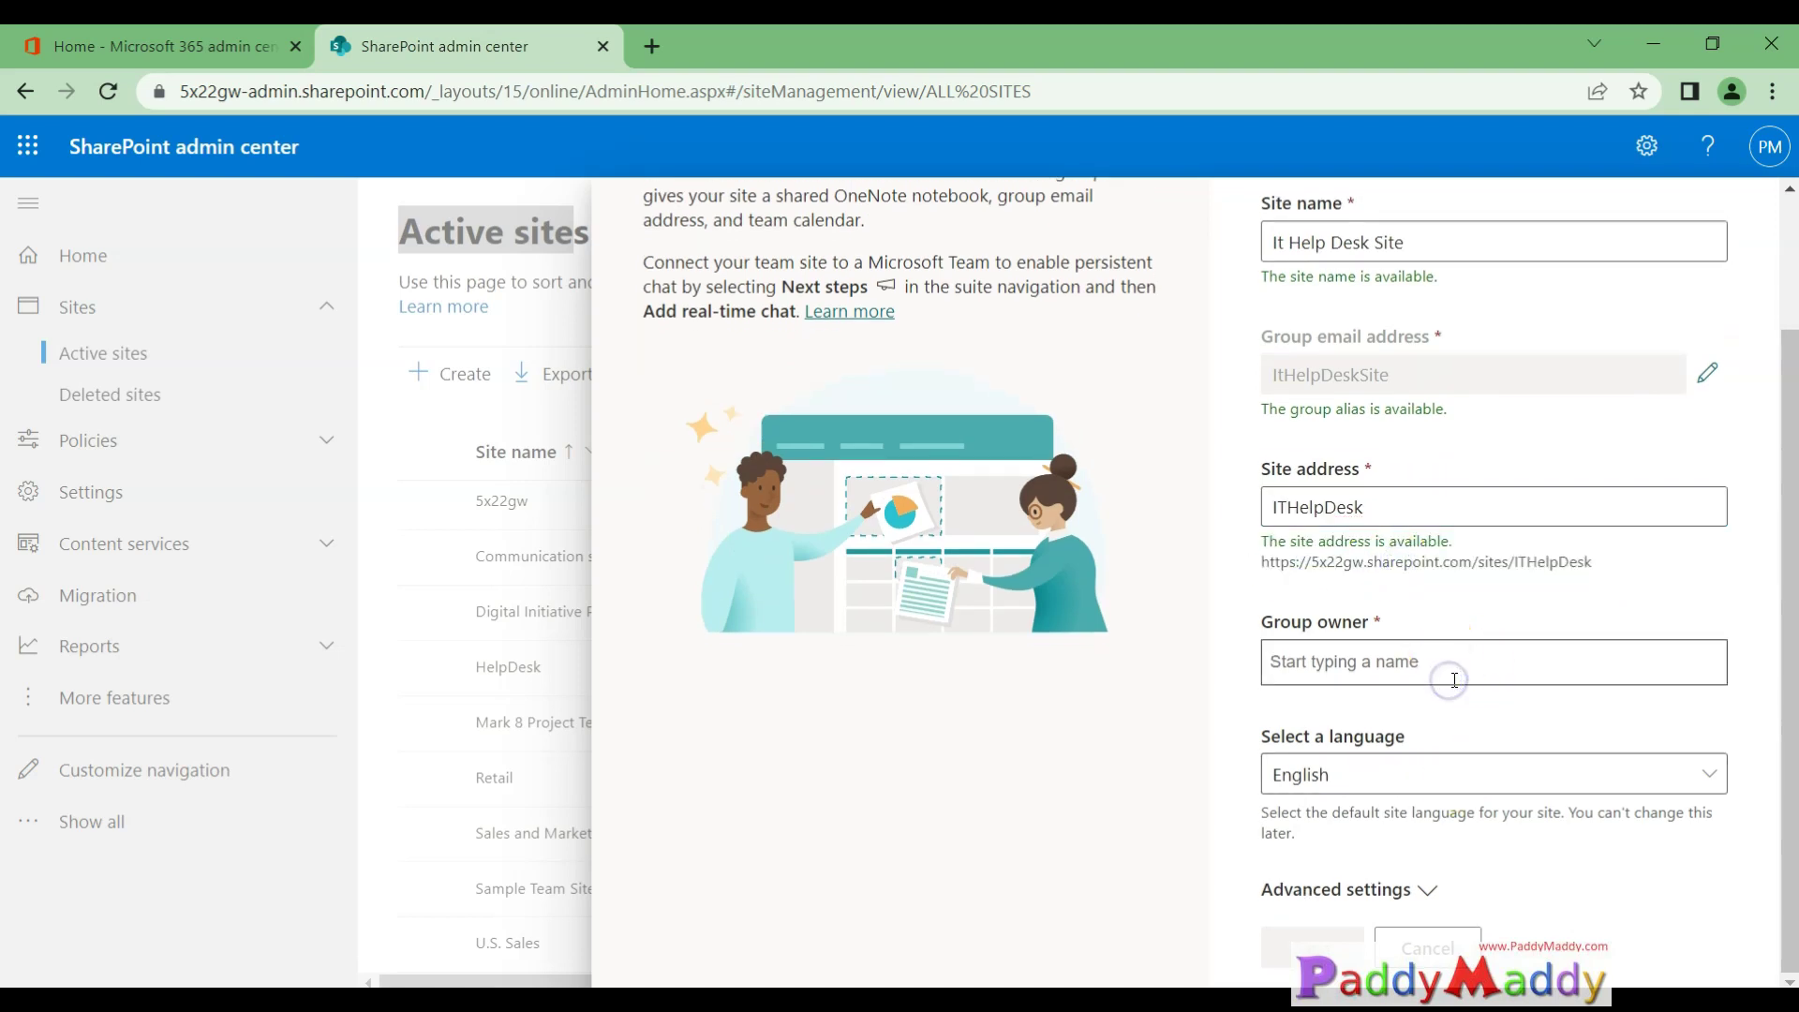
# Assign the admin user as group owner and keep English as the site language
pyautogui.write('paddy')
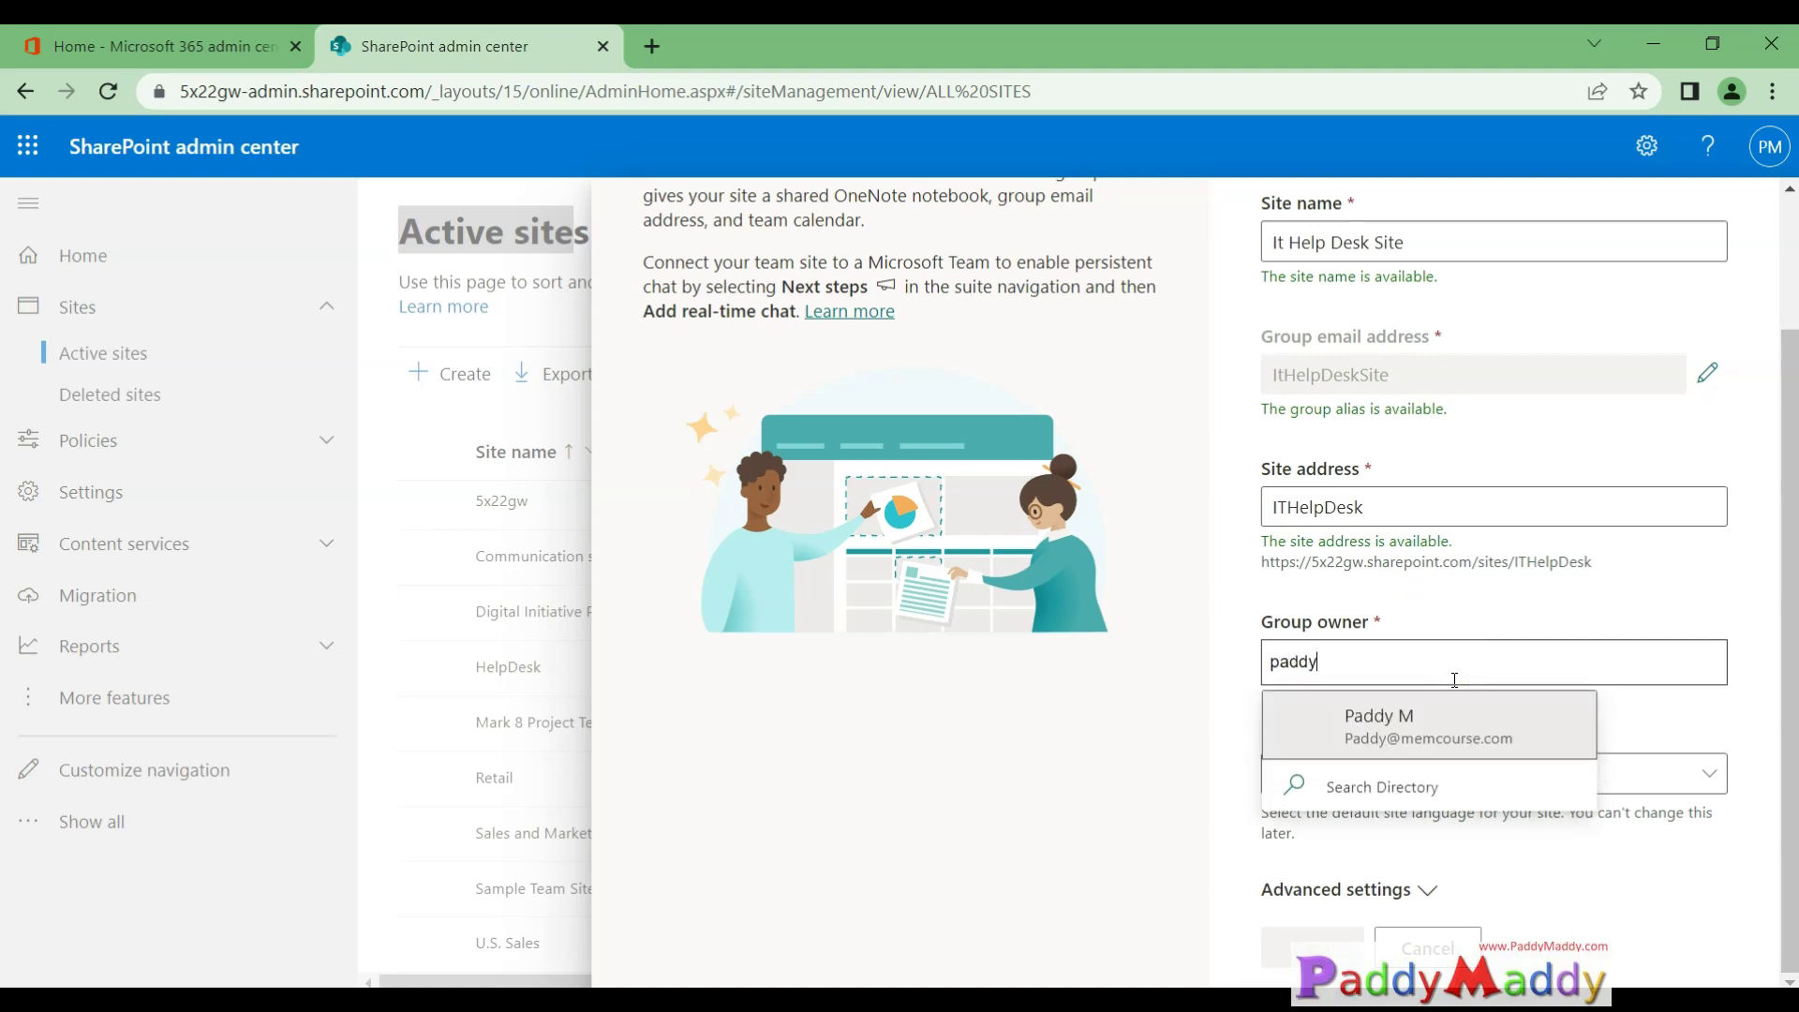
pyautogui.click(1433, 715)
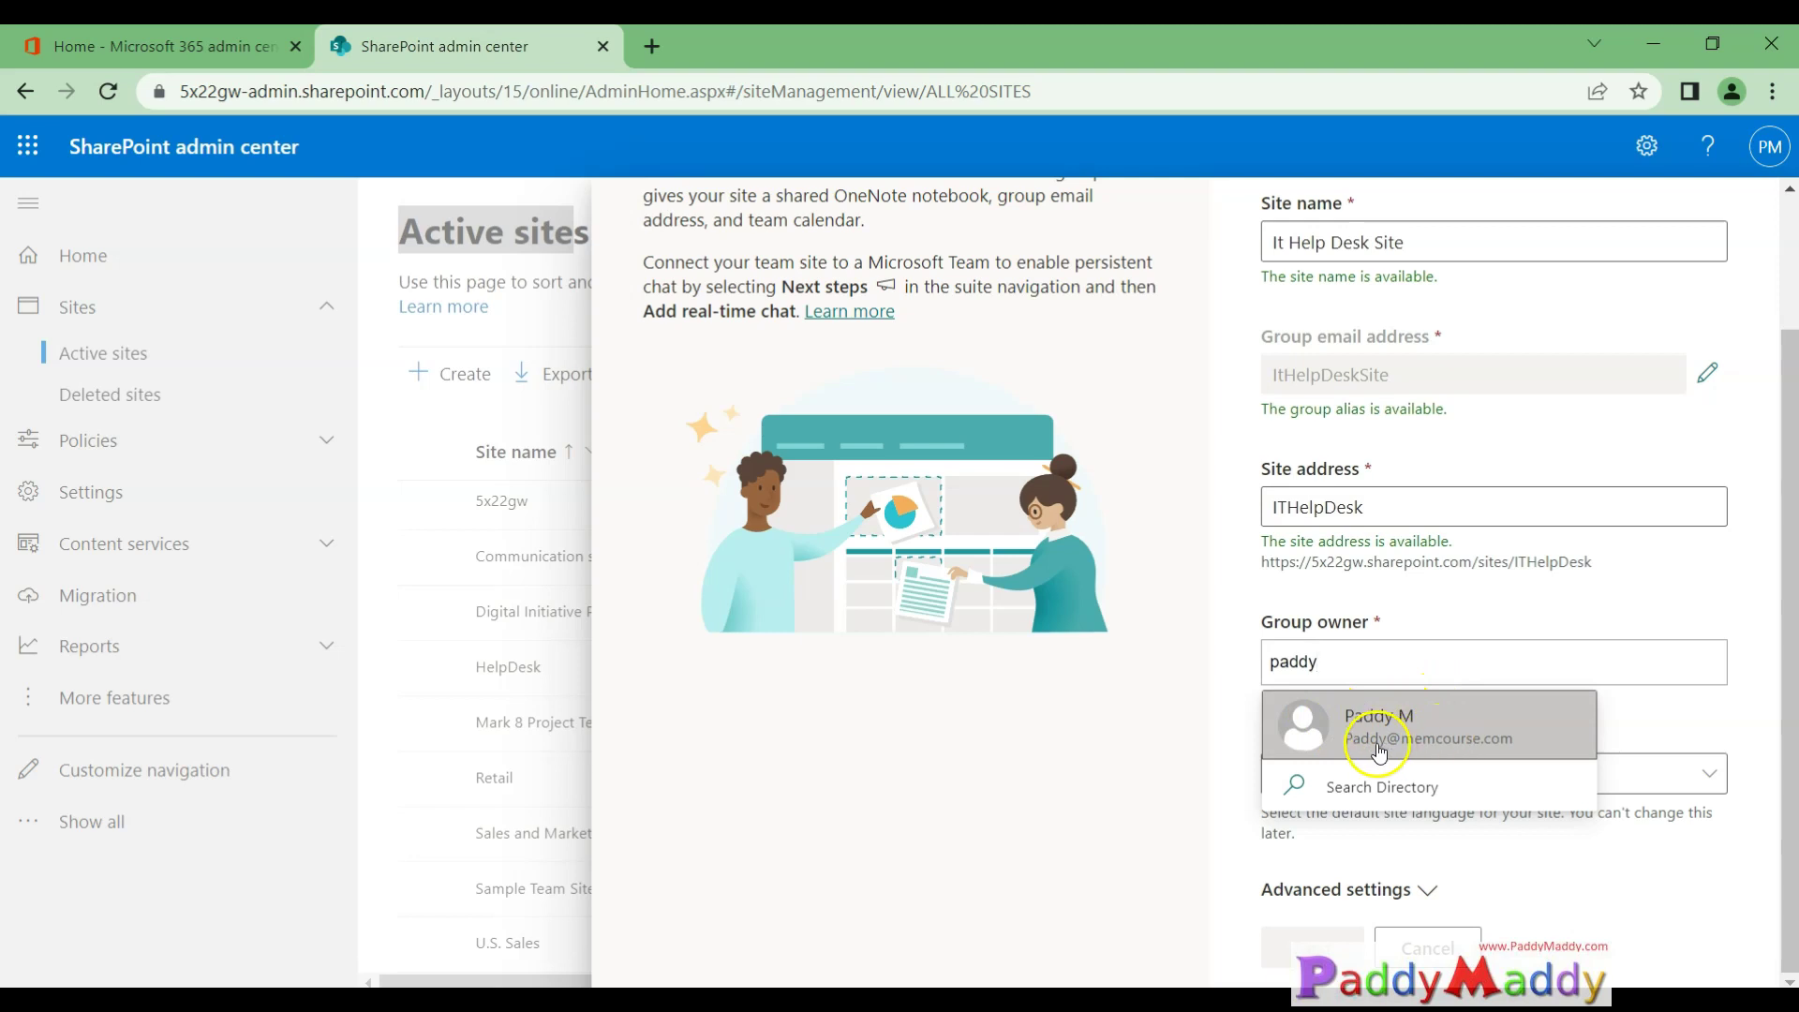
pyautogui.click(1406, 728)
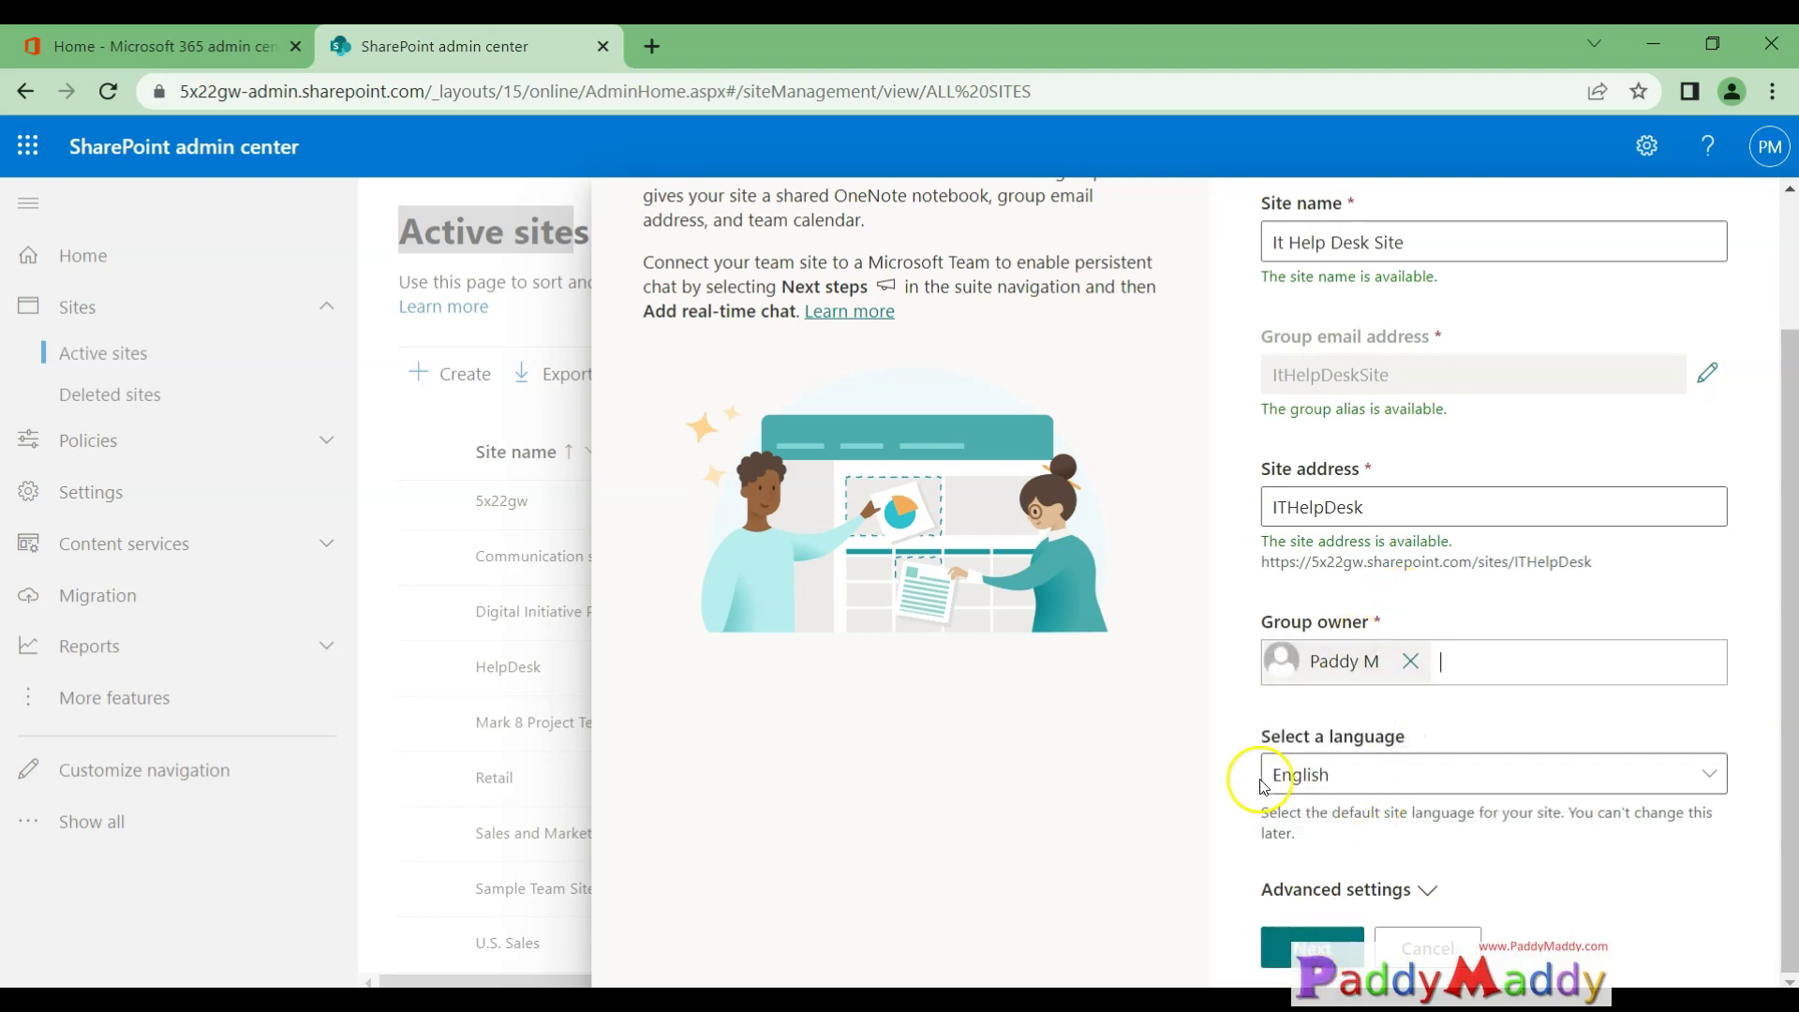
pyautogui.click(1709, 774)
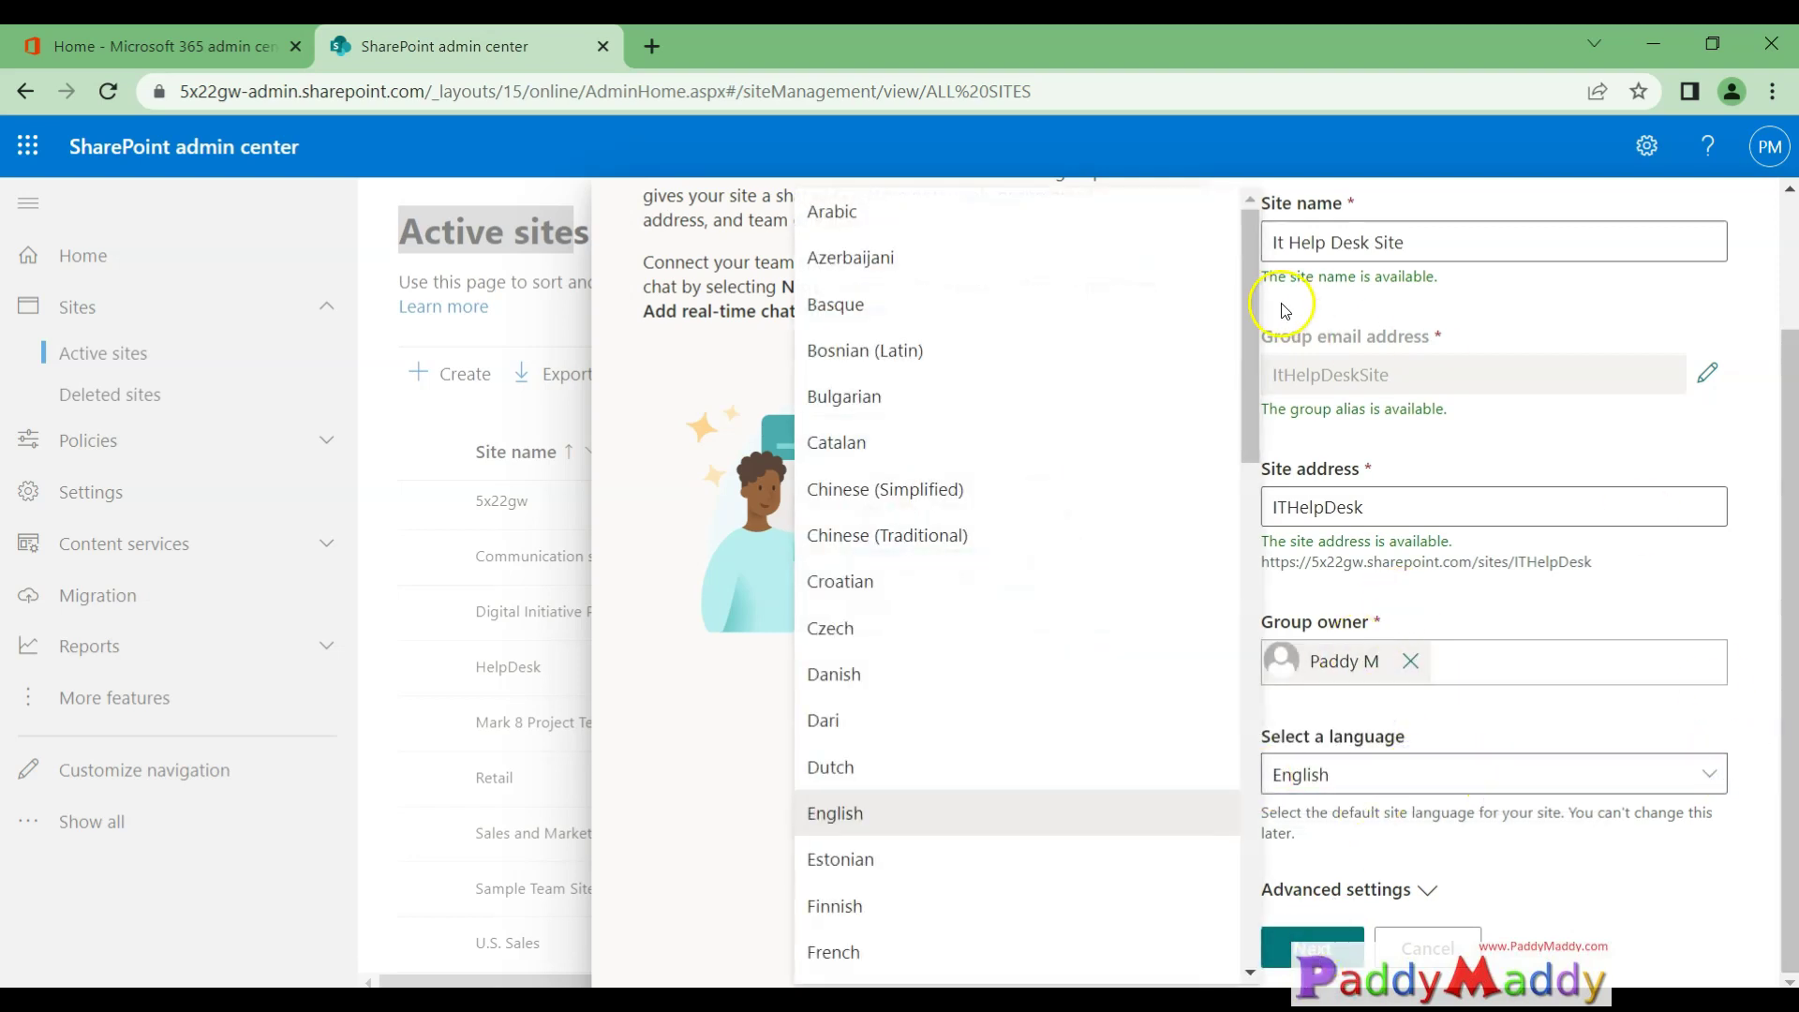
pyautogui.moveTo(1252, 343); pyautogui.dragTo(1190, 180)
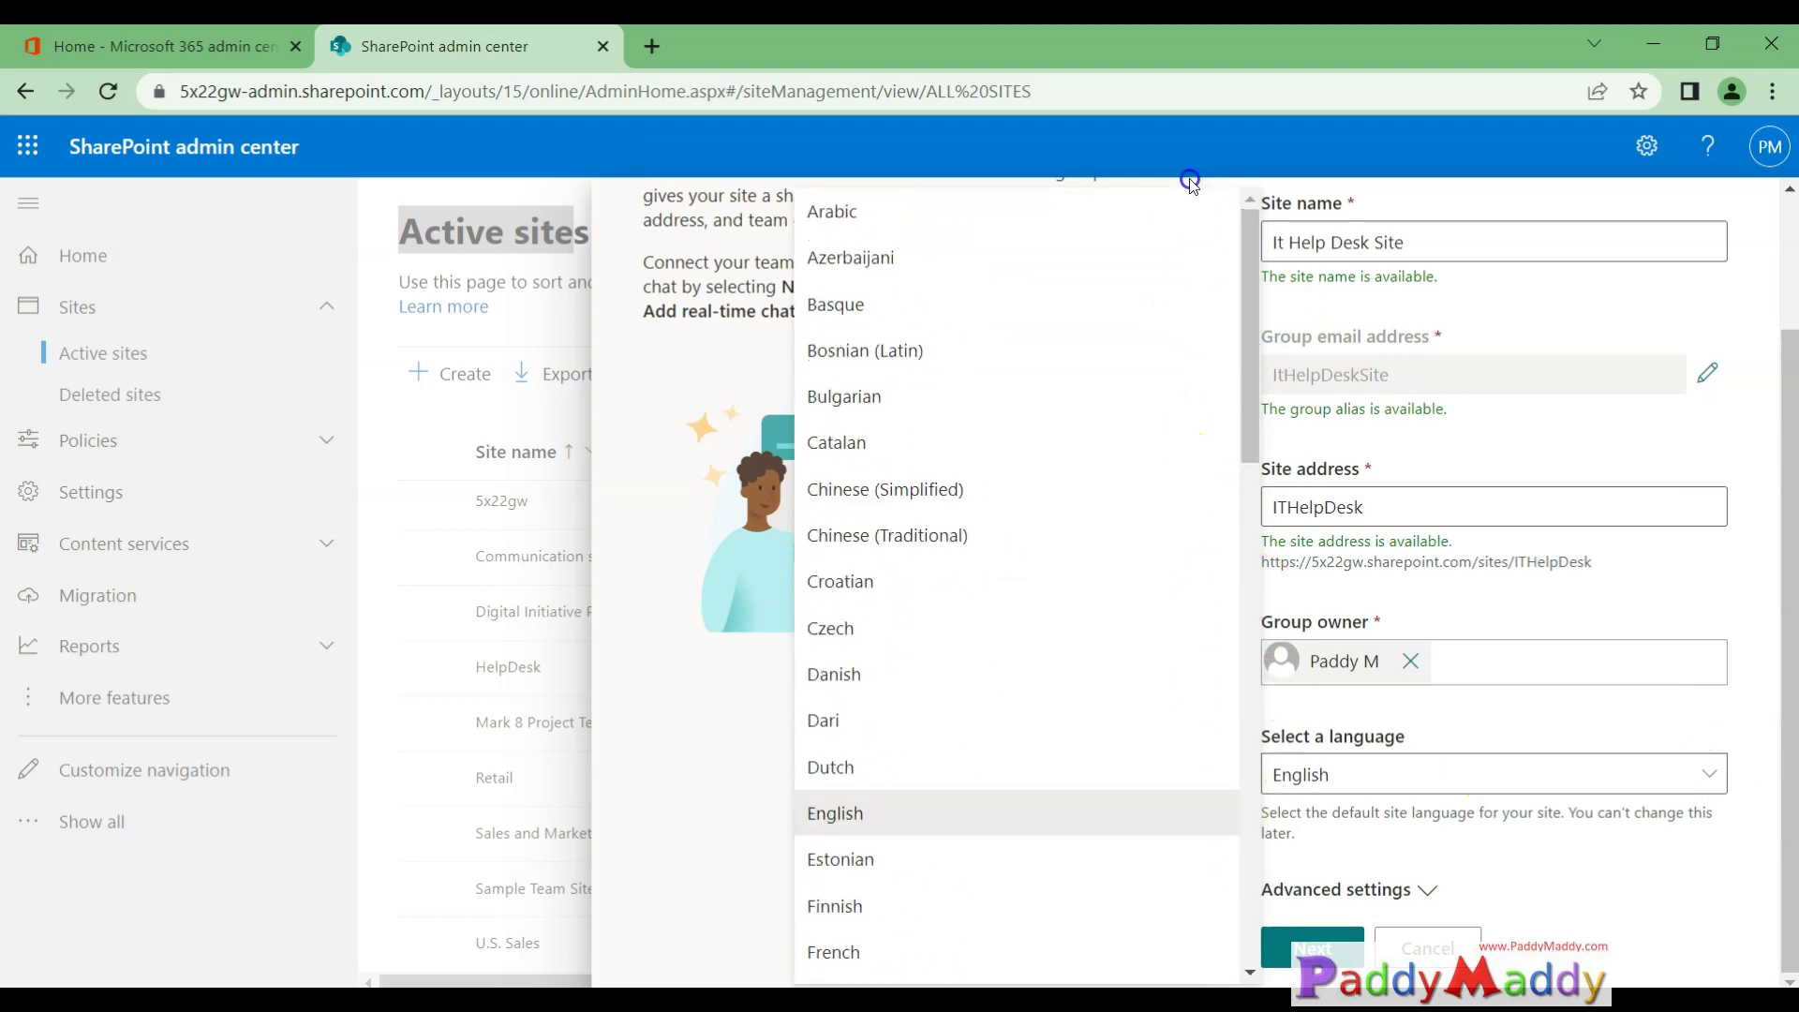
pyautogui.click(1645, 855)
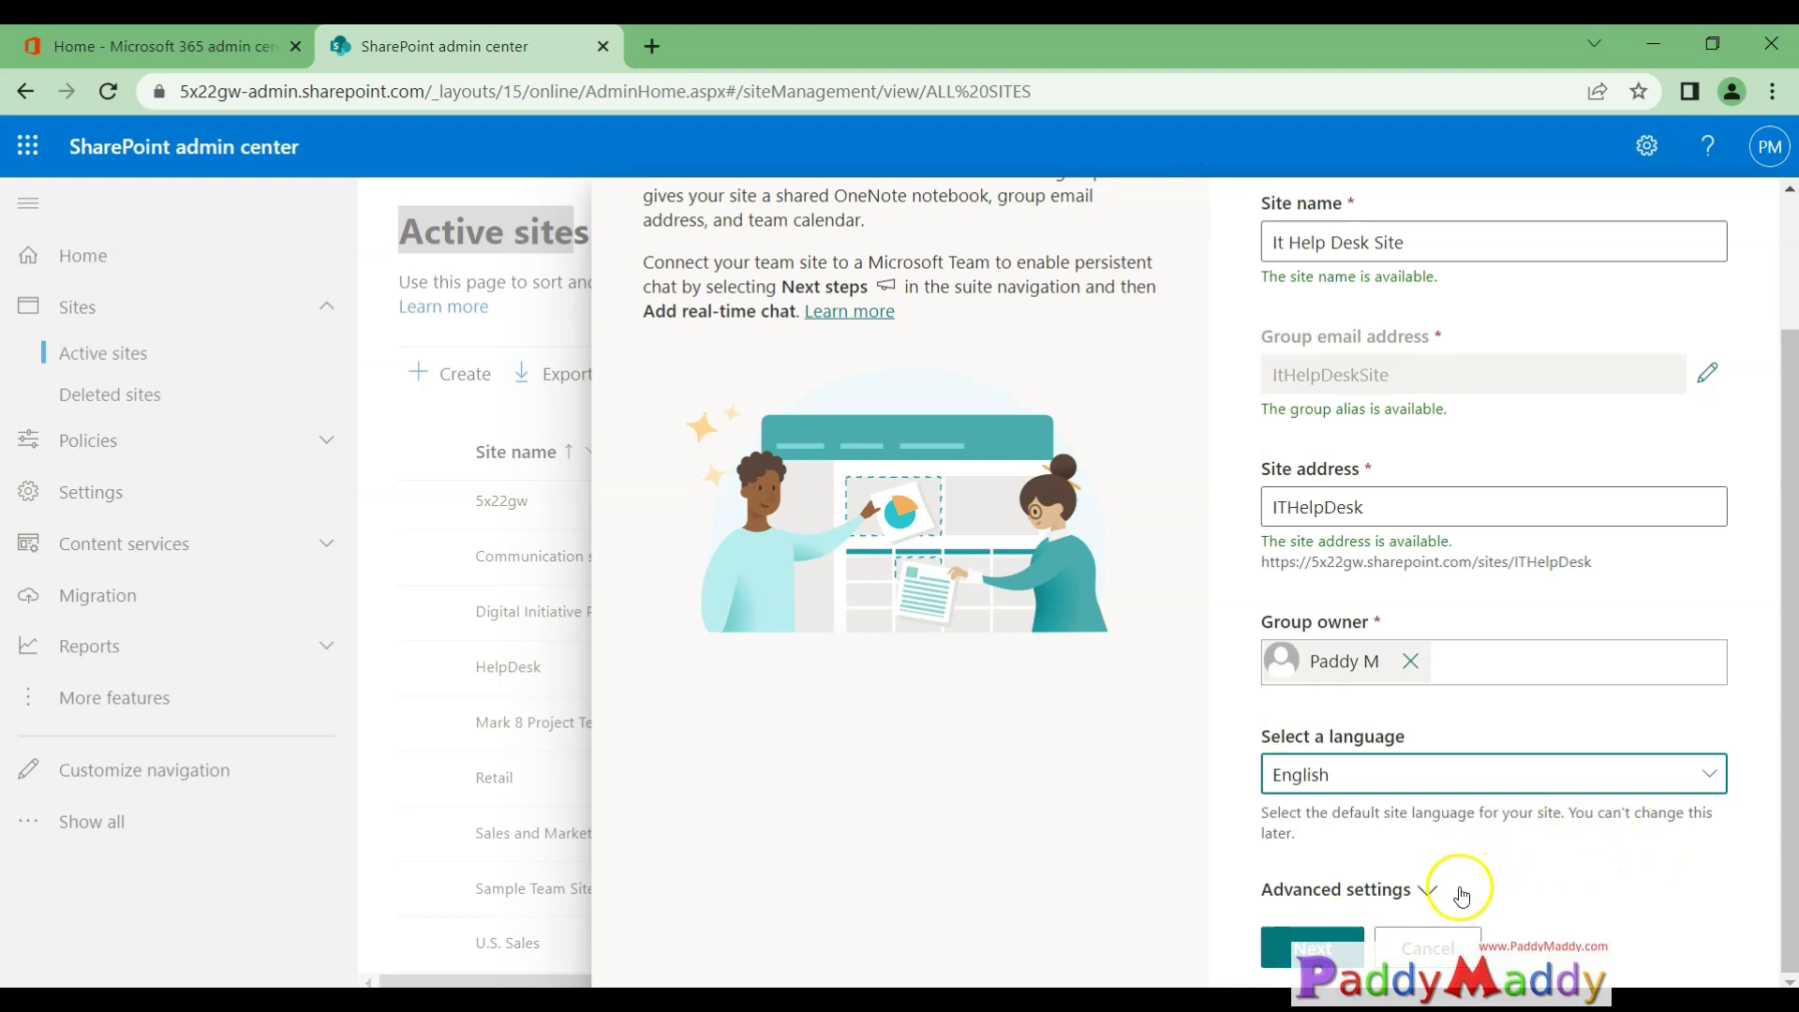
# Set the site's privacy setting to Public in the advanced settings
pyautogui.click(1404, 897)
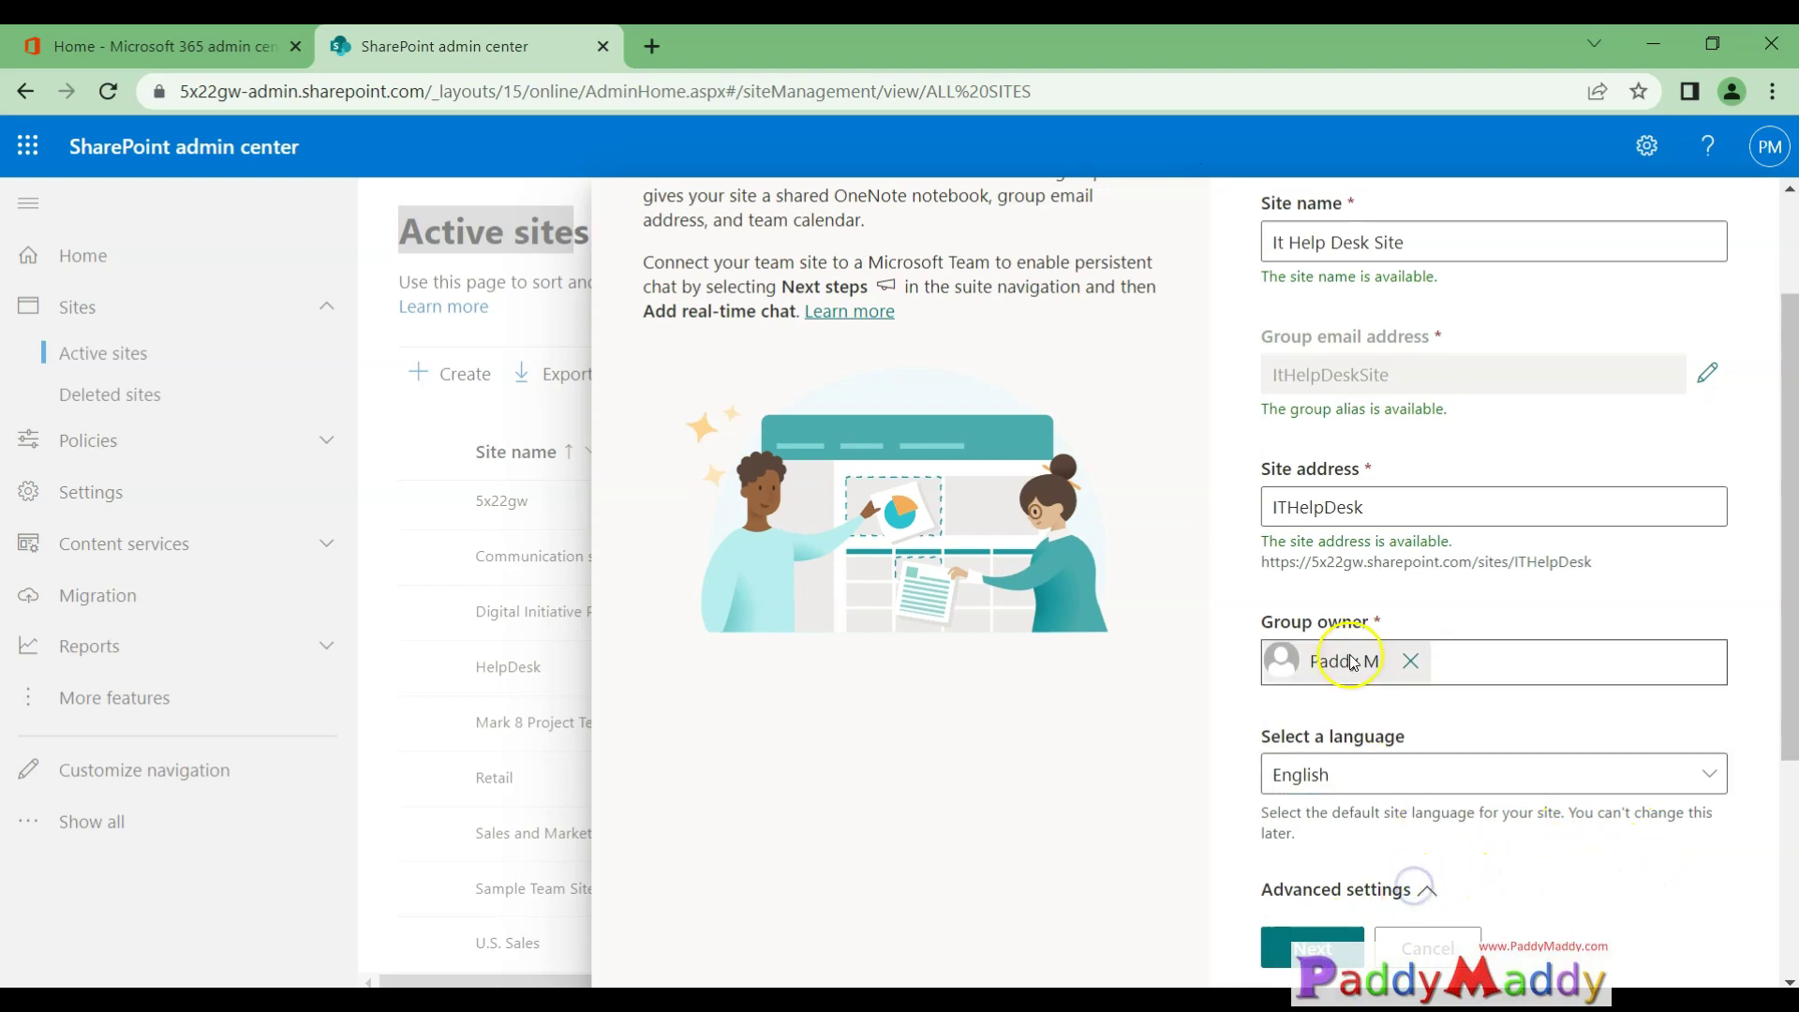
pyautogui.scroll(-1, 1353, 662)
pyautogui.scroll(-3, 1353, 662)
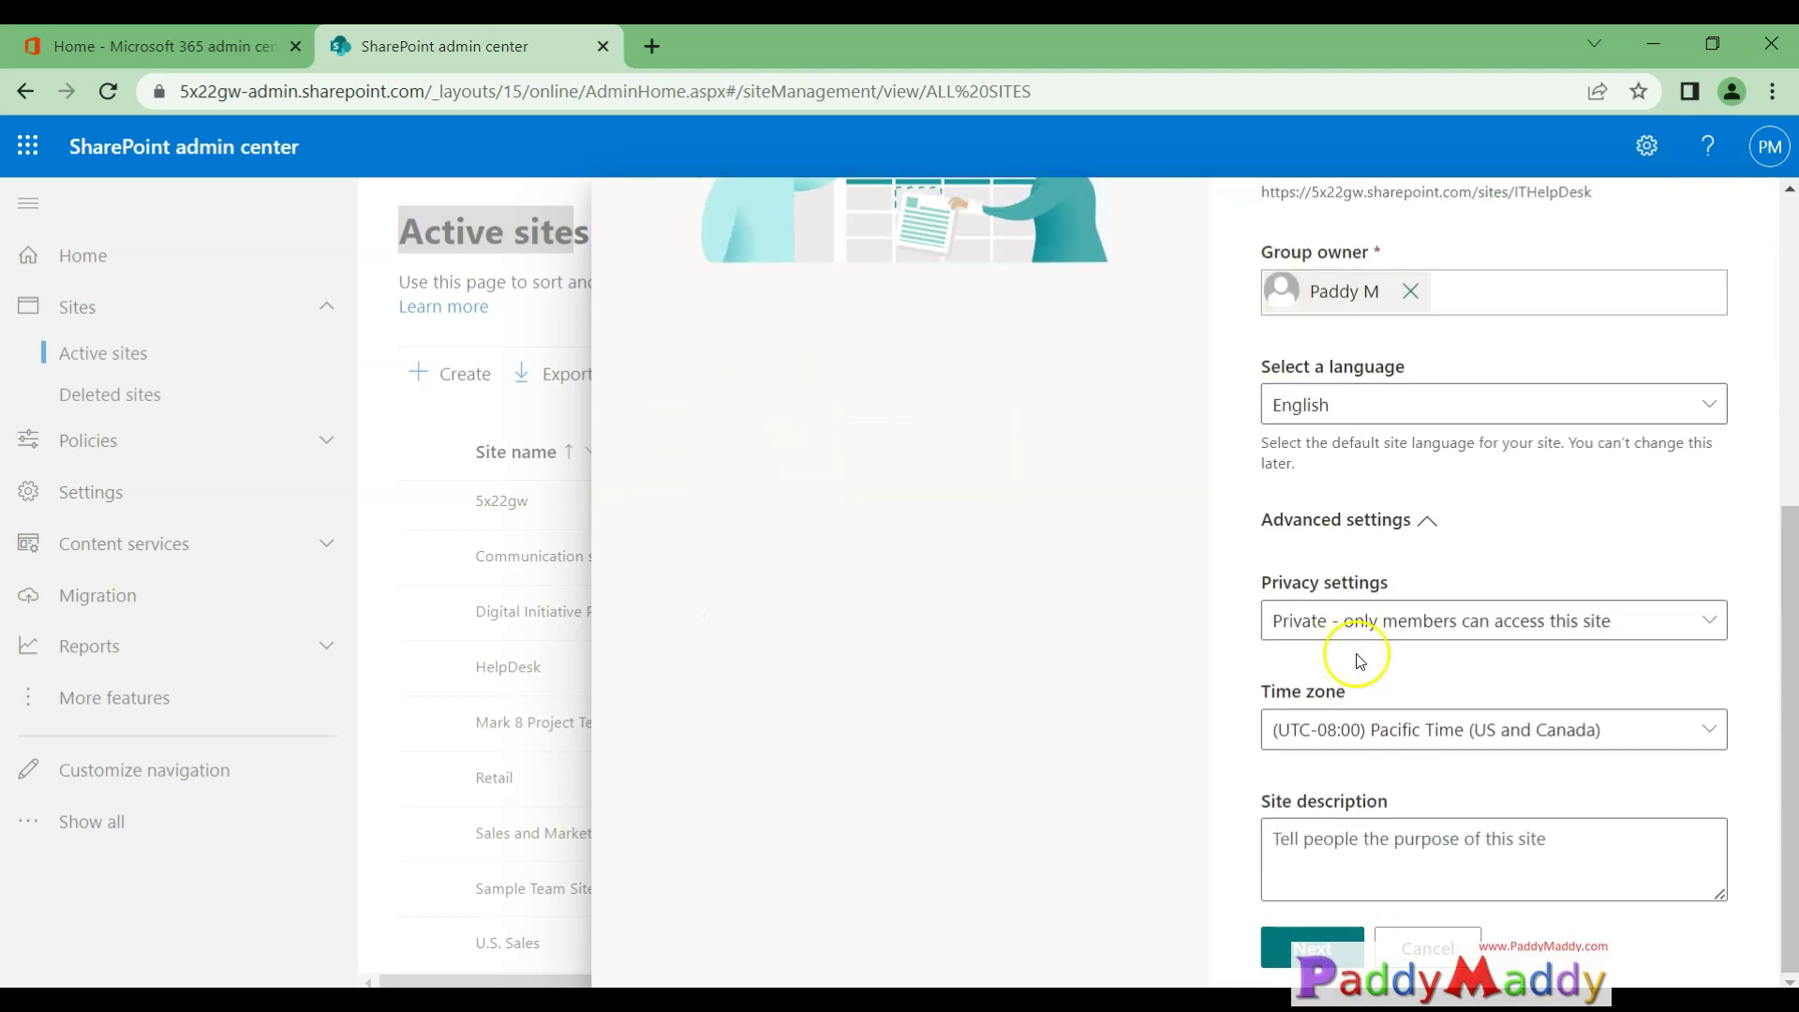
pyautogui.click(1519, 630)
pyautogui.click(1087, 644)
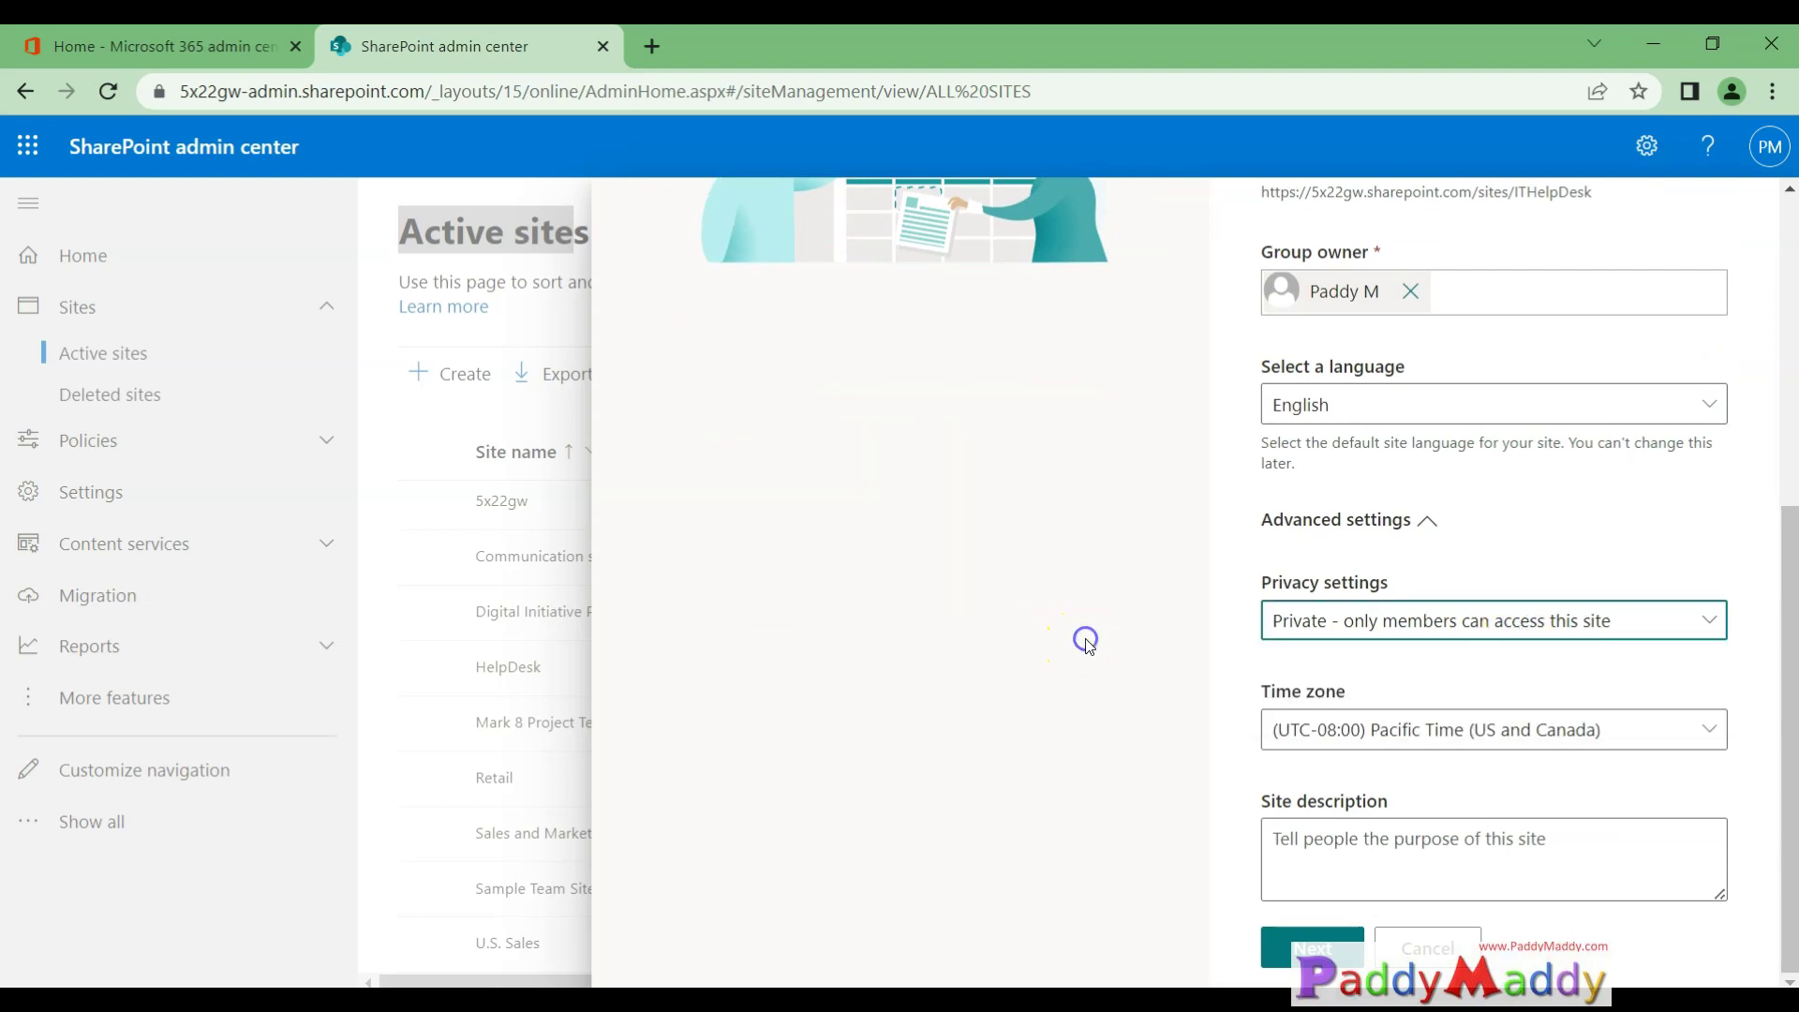
pyautogui.scroll(6, 1375, 704)
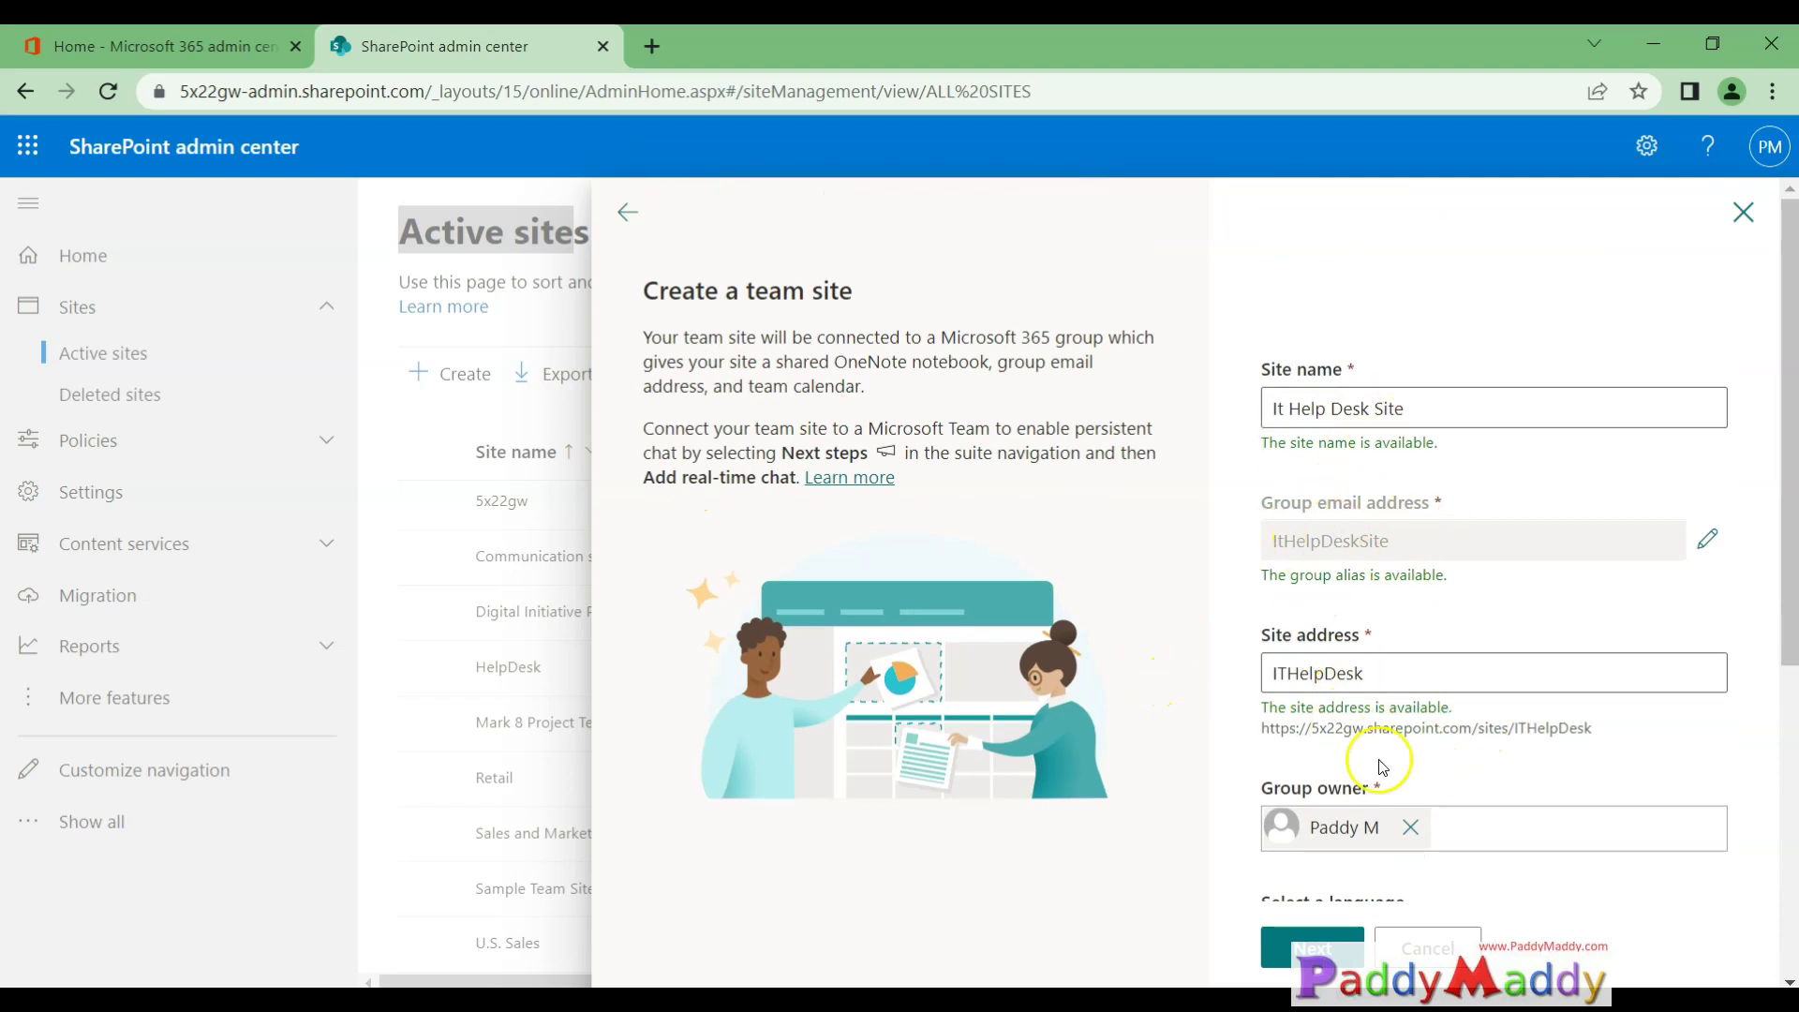
pyautogui.scroll(-6, 1449, 777)
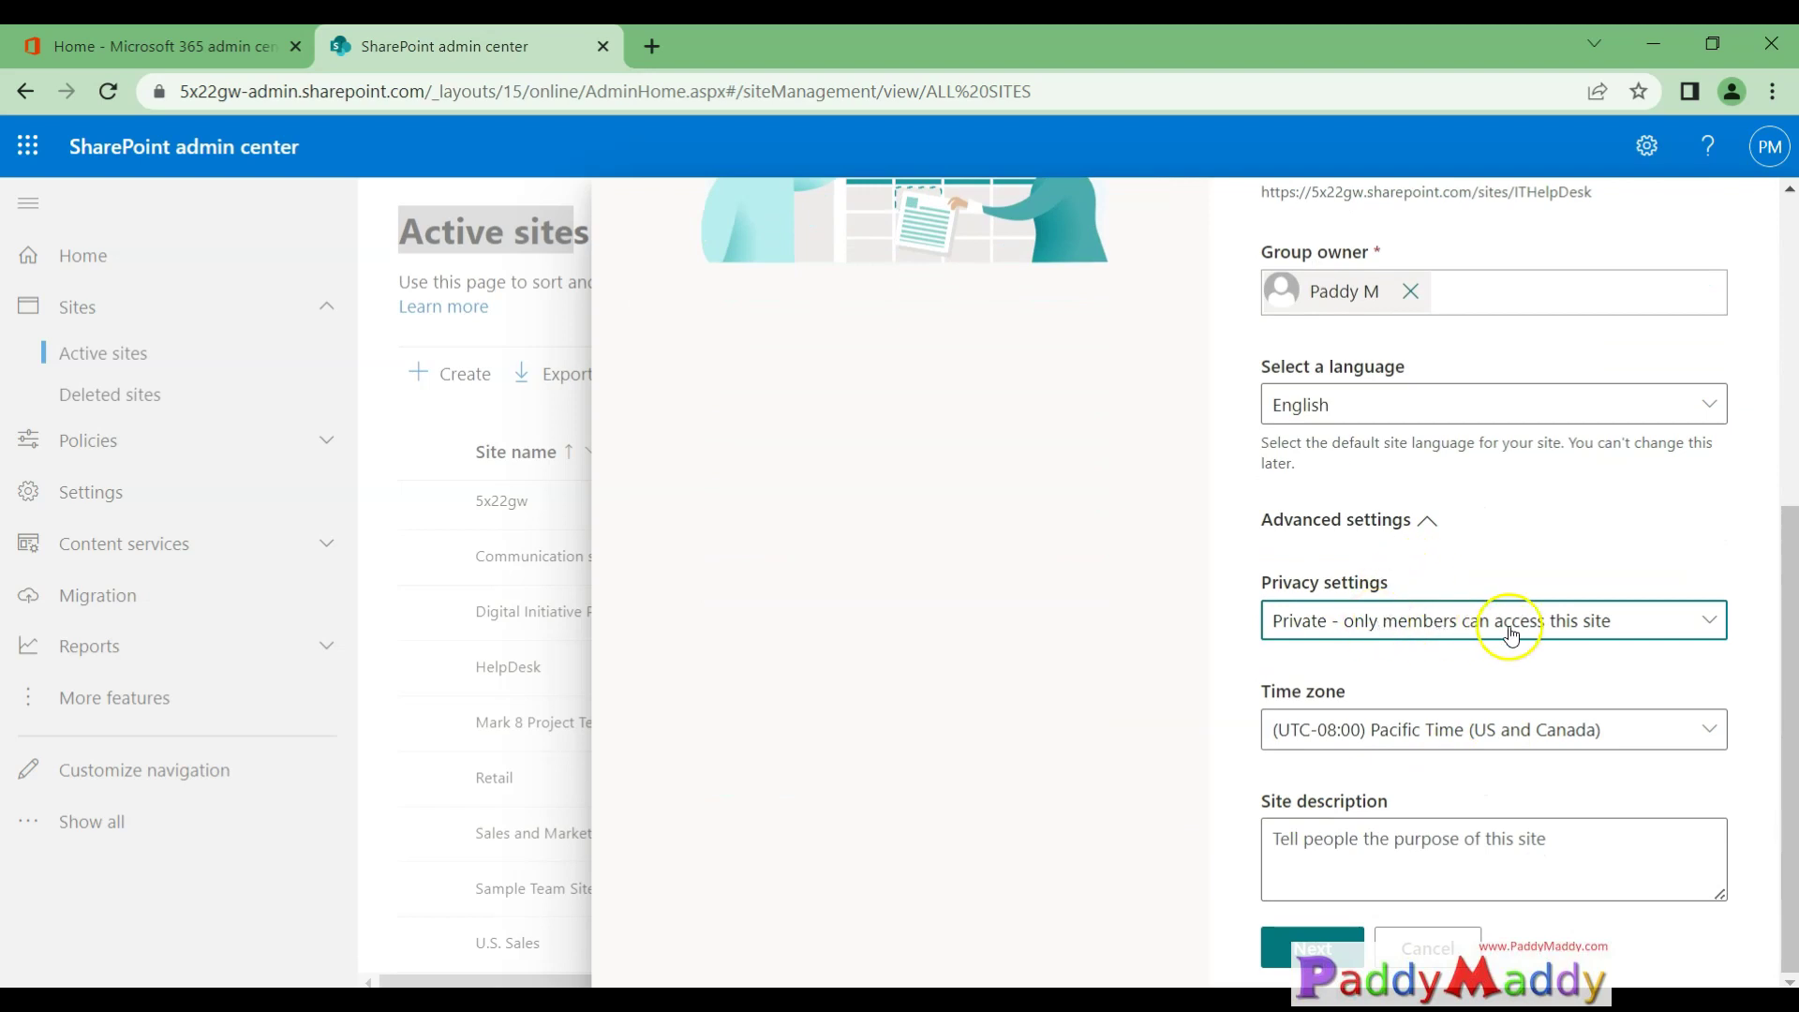
pyautogui.click(1421, 623)
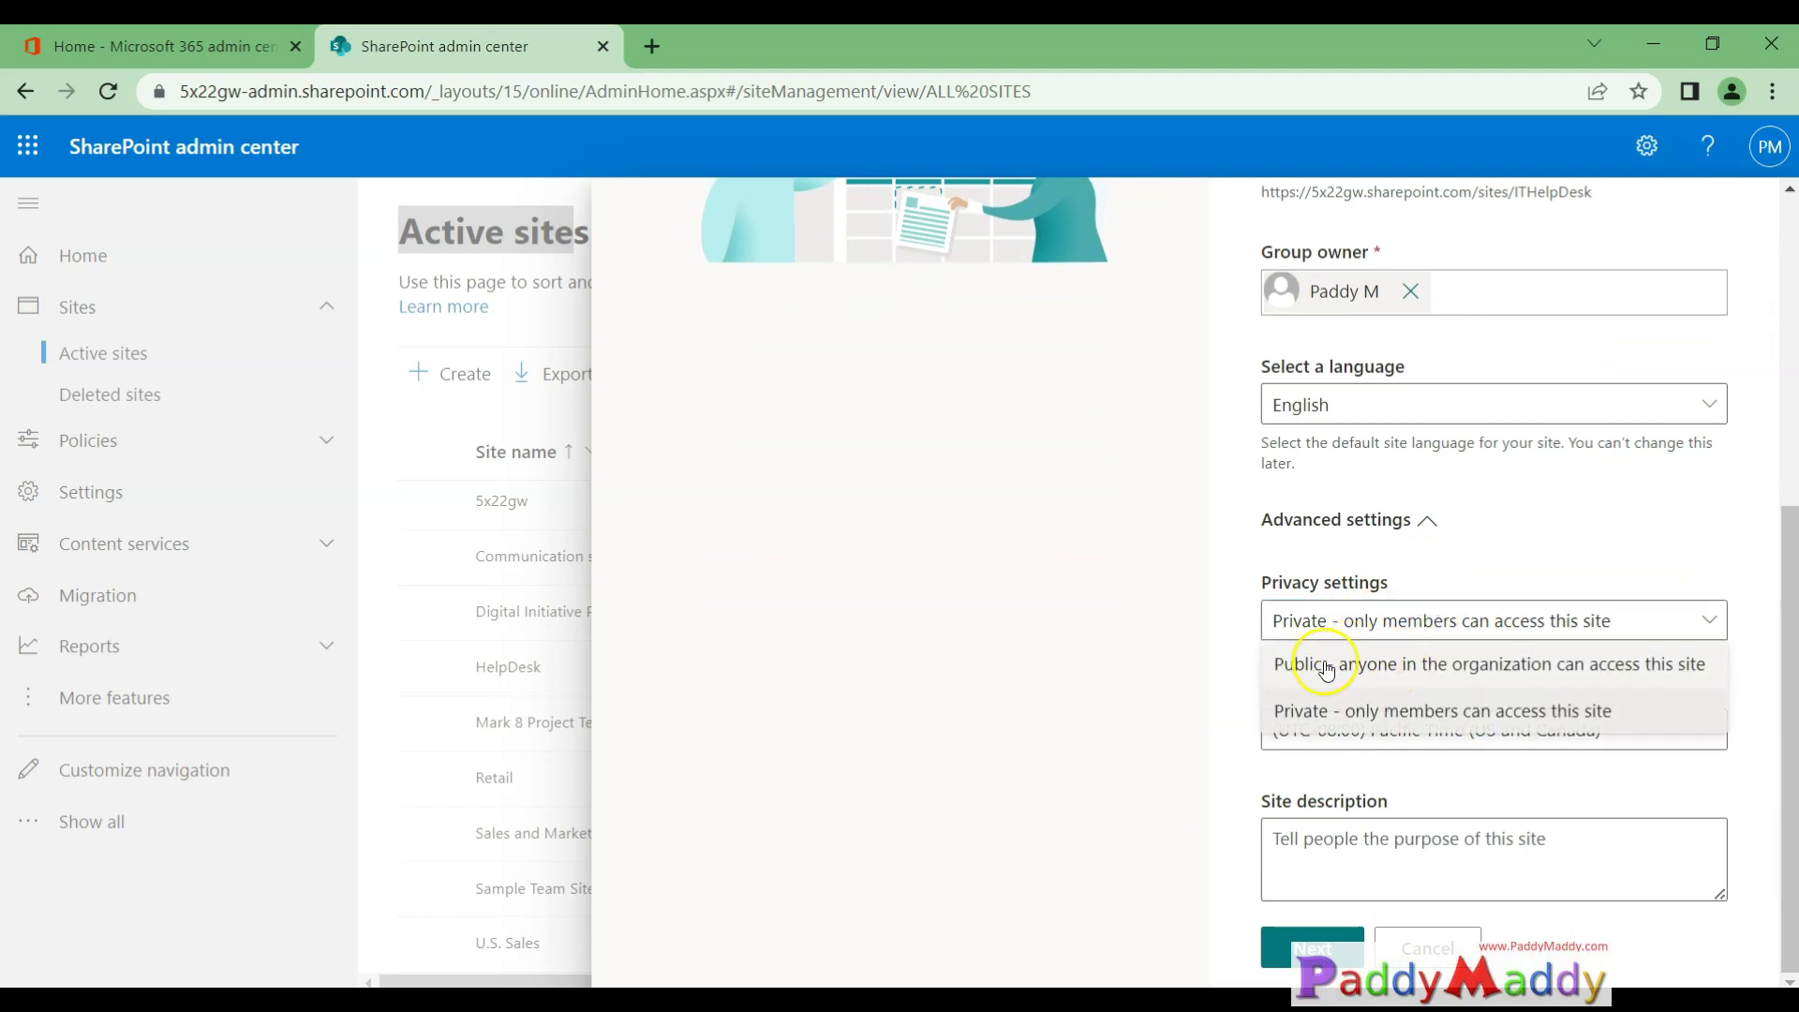
pyautogui.click(1365, 667)
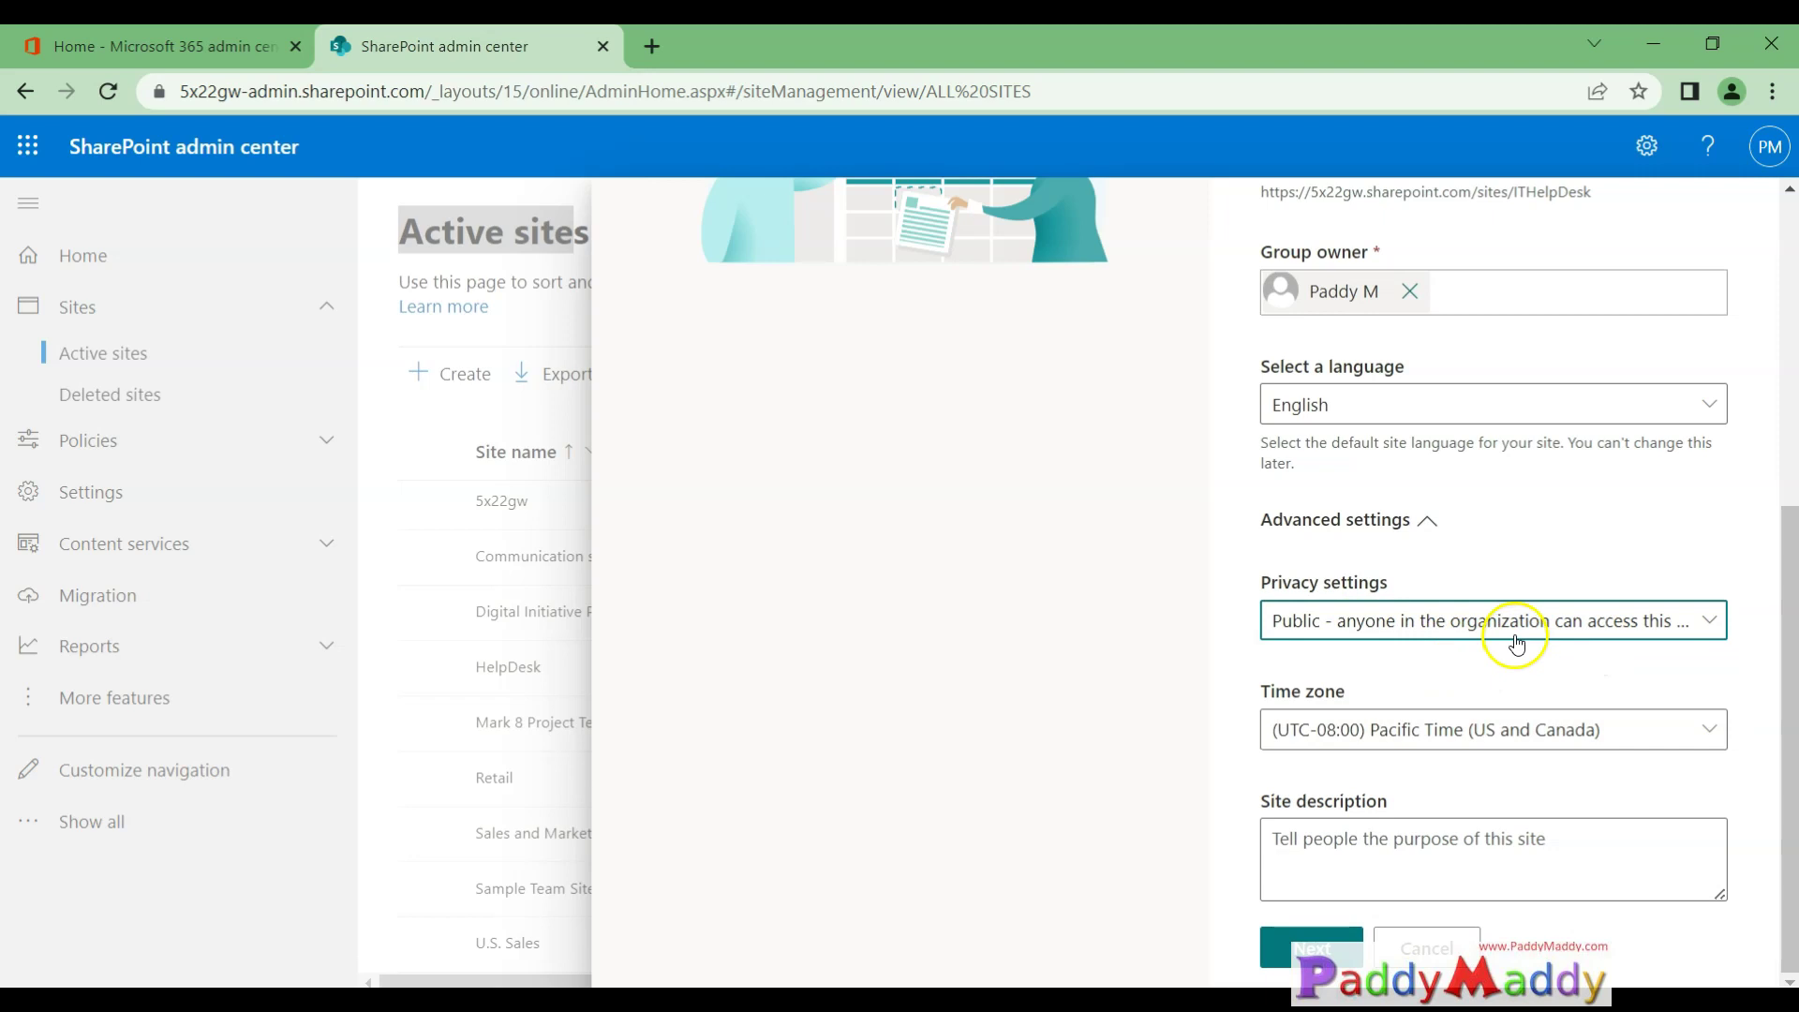
pyautogui.click(1454, 630)
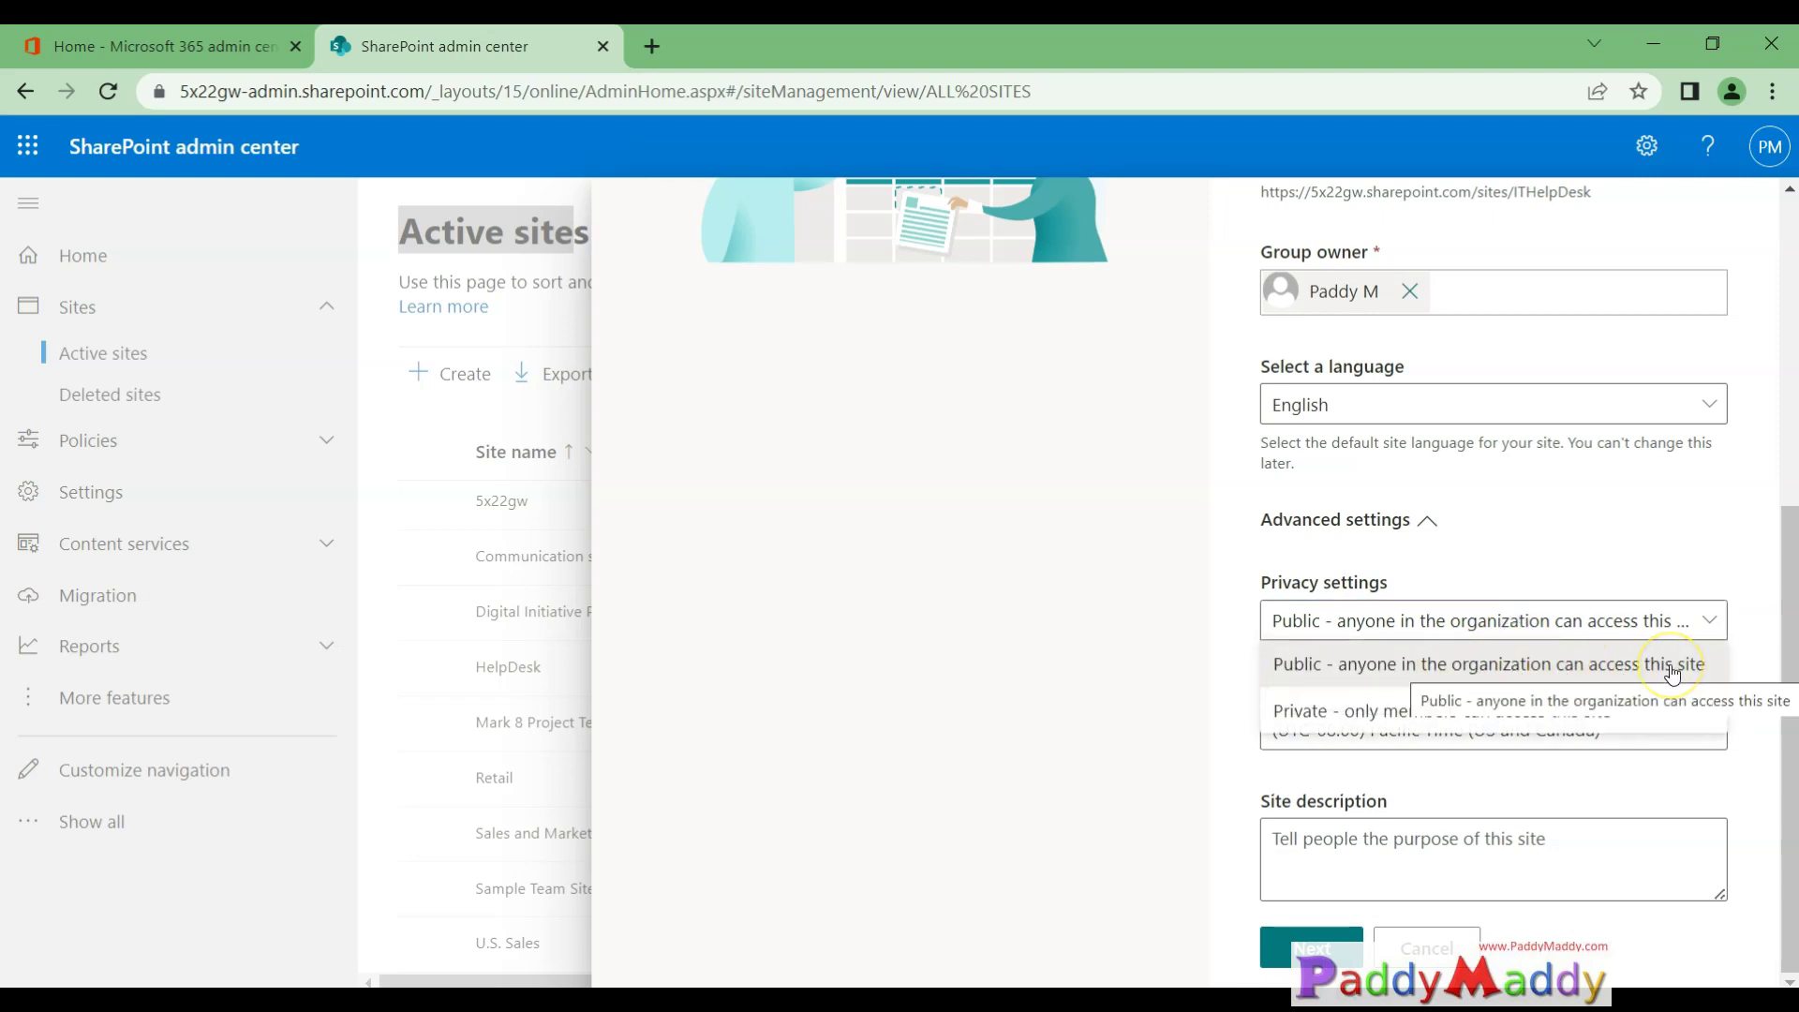
pyautogui.click(1182, 787)
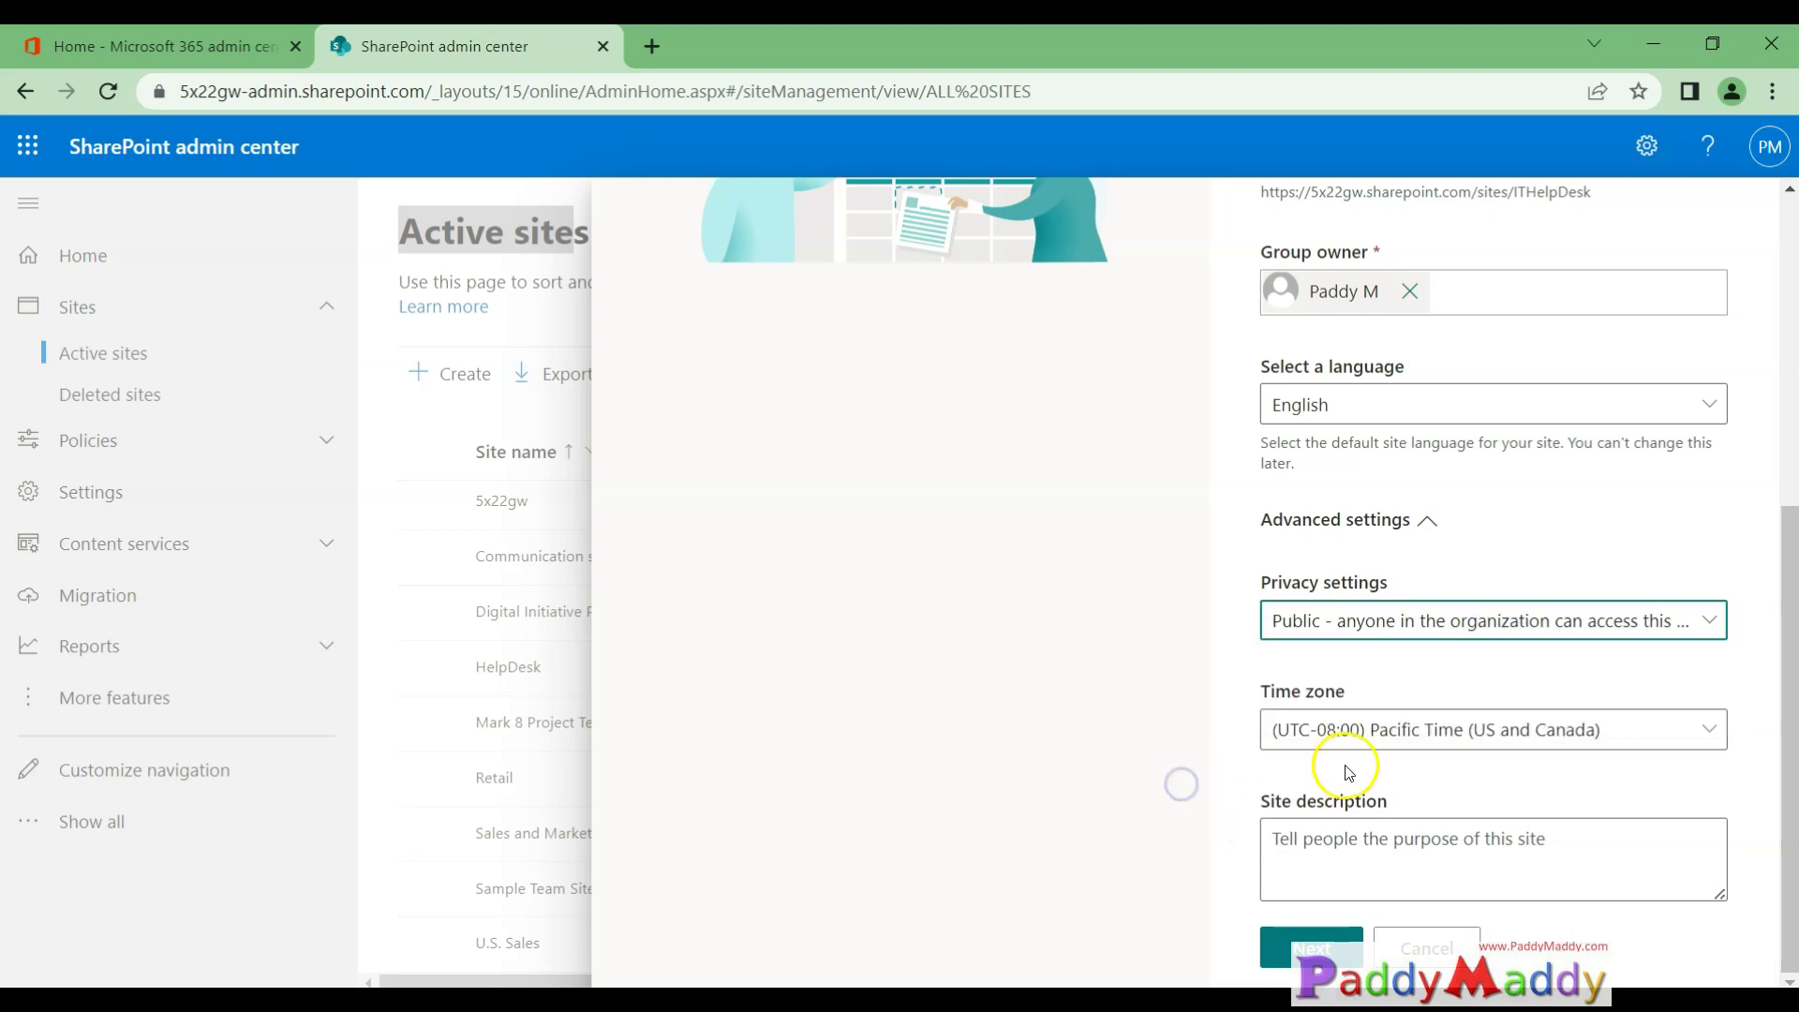
pyautogui.click(1391, 747)
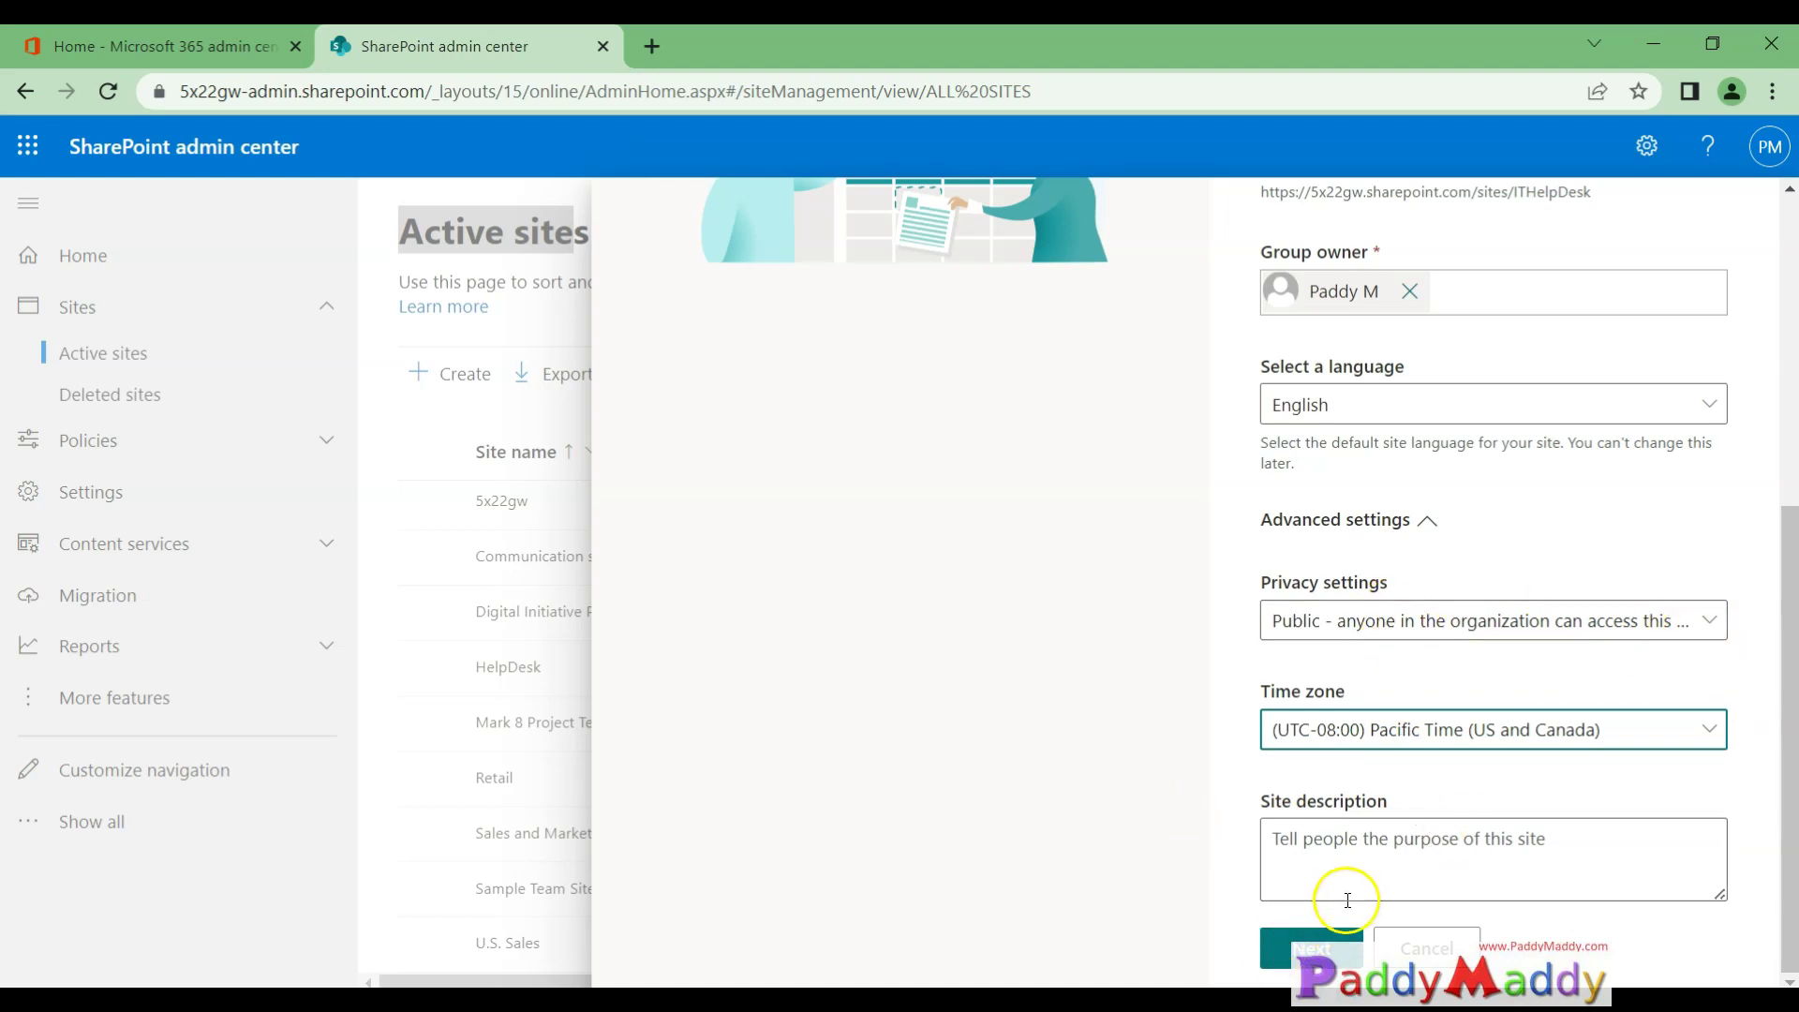
# Enter the description 'It Help Teams Site' and continue to the owners and members step
pyautogui.click(1346, 852)
pyautogui.write('It Help Teams Site')
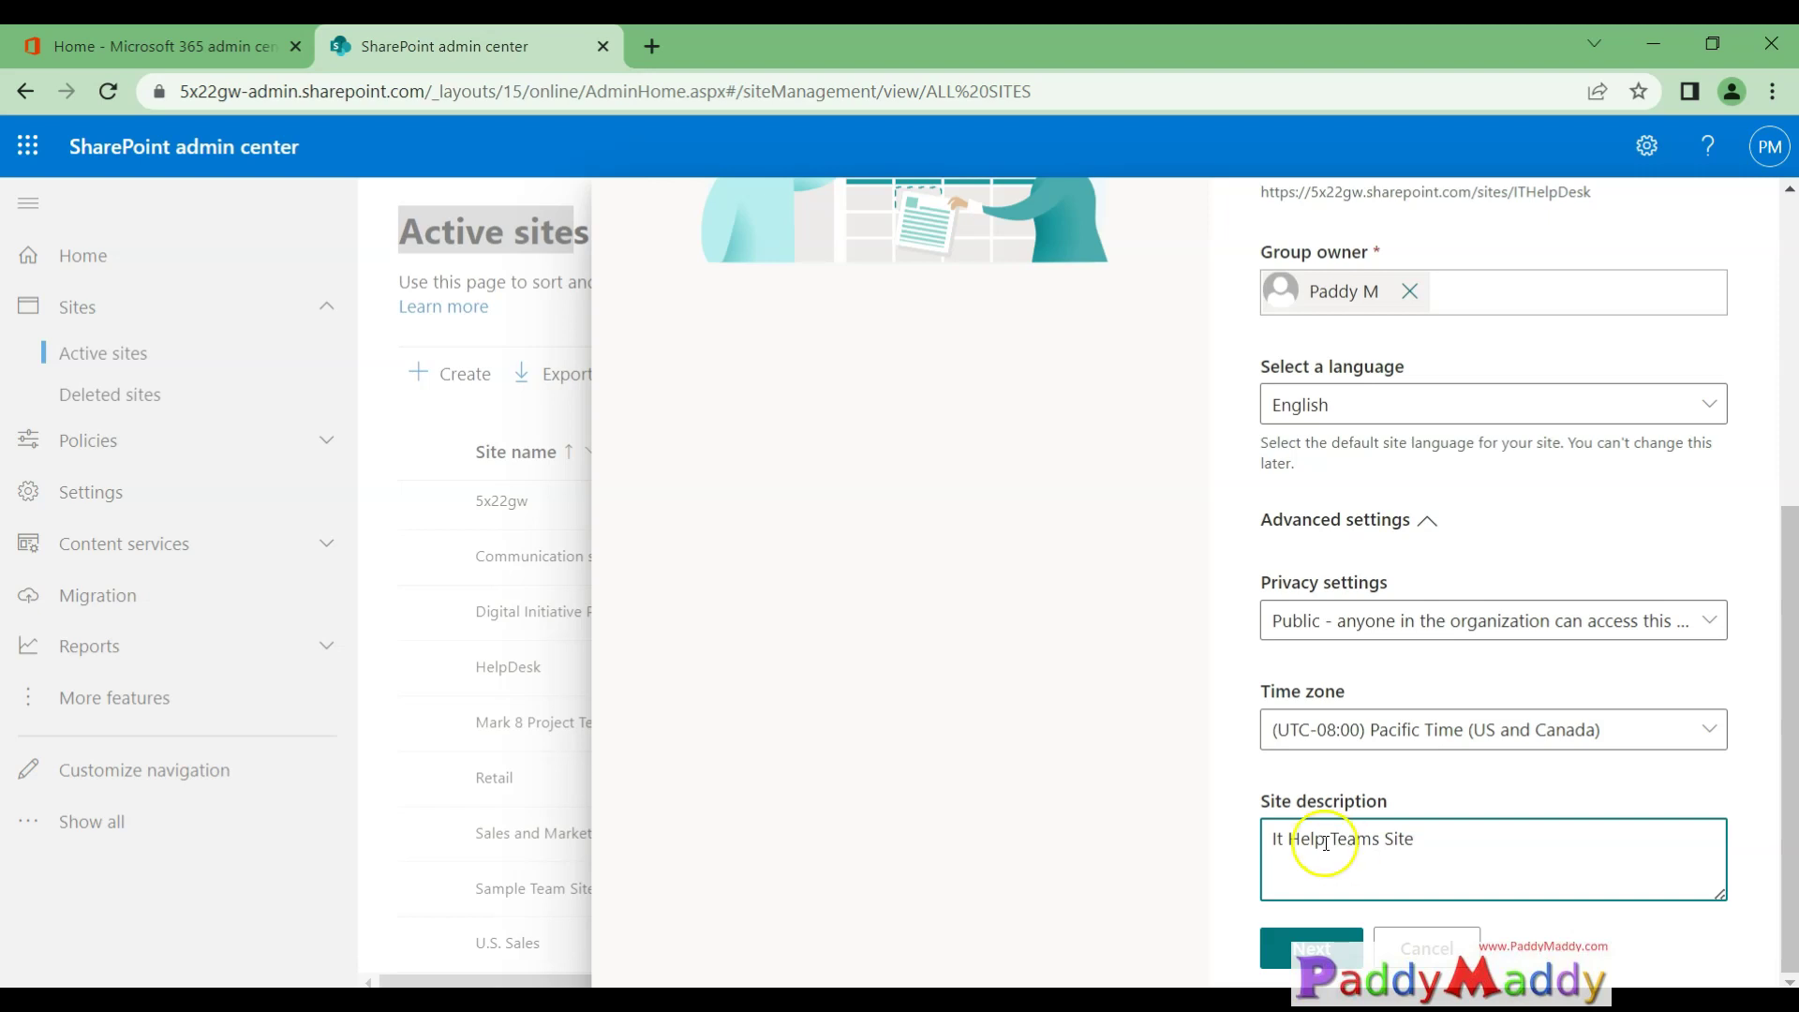
pyautogui.scroll(5, 1441, 578)
pyautogui.scroll(-5, 1448, 582)
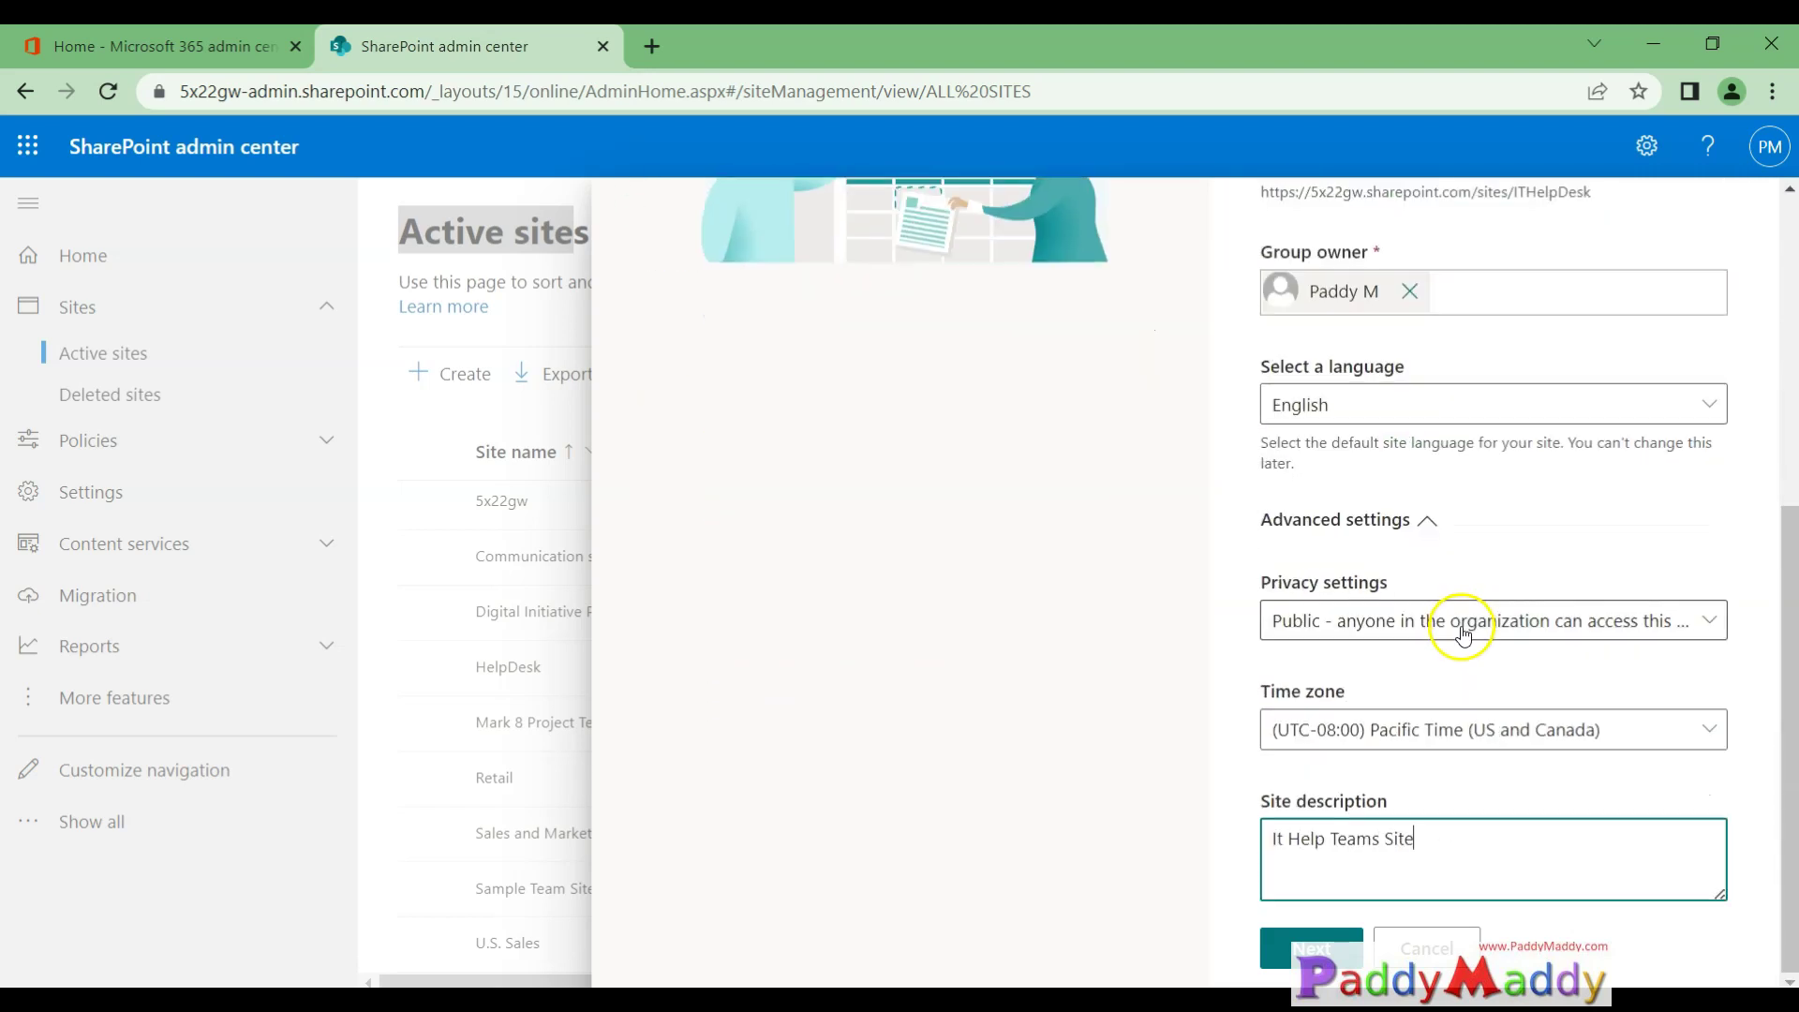
pyautogui.click(1302, 944)
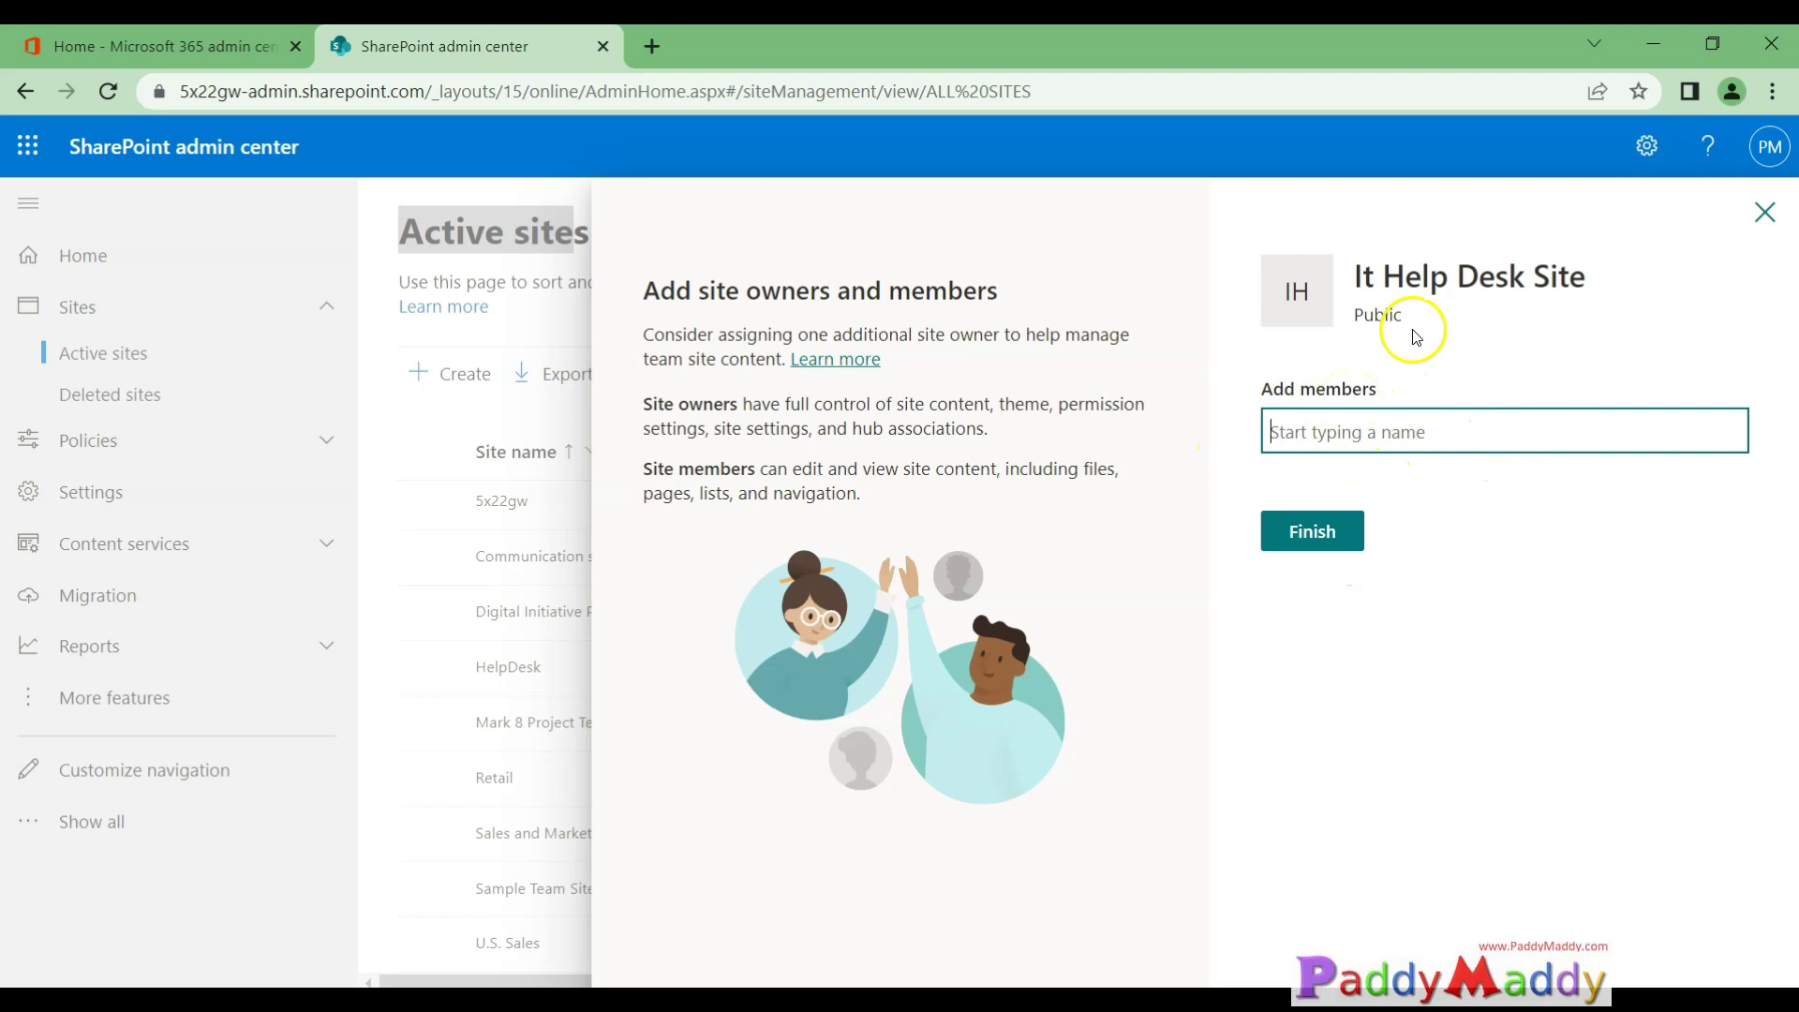
# Add a person, review the owner and member role explanations, then remove them from the list
pyautogui.click(1343, 543)
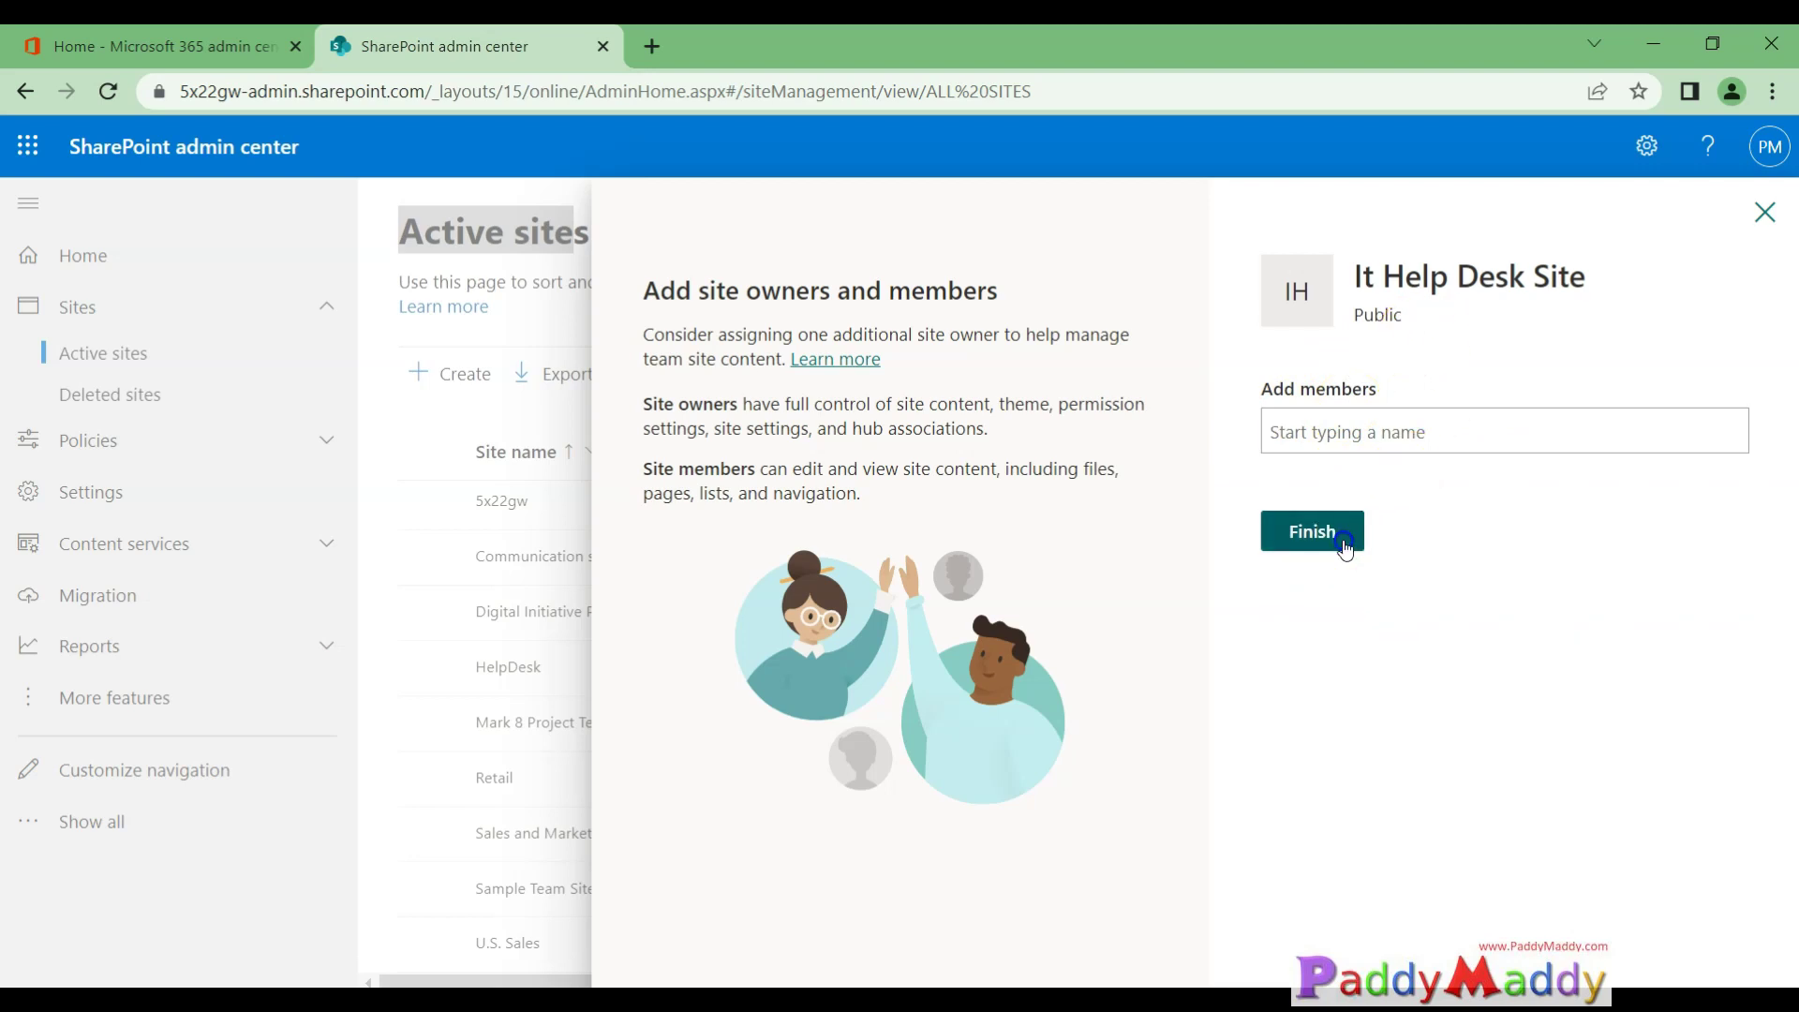
pyautogui.click(1360, 702)
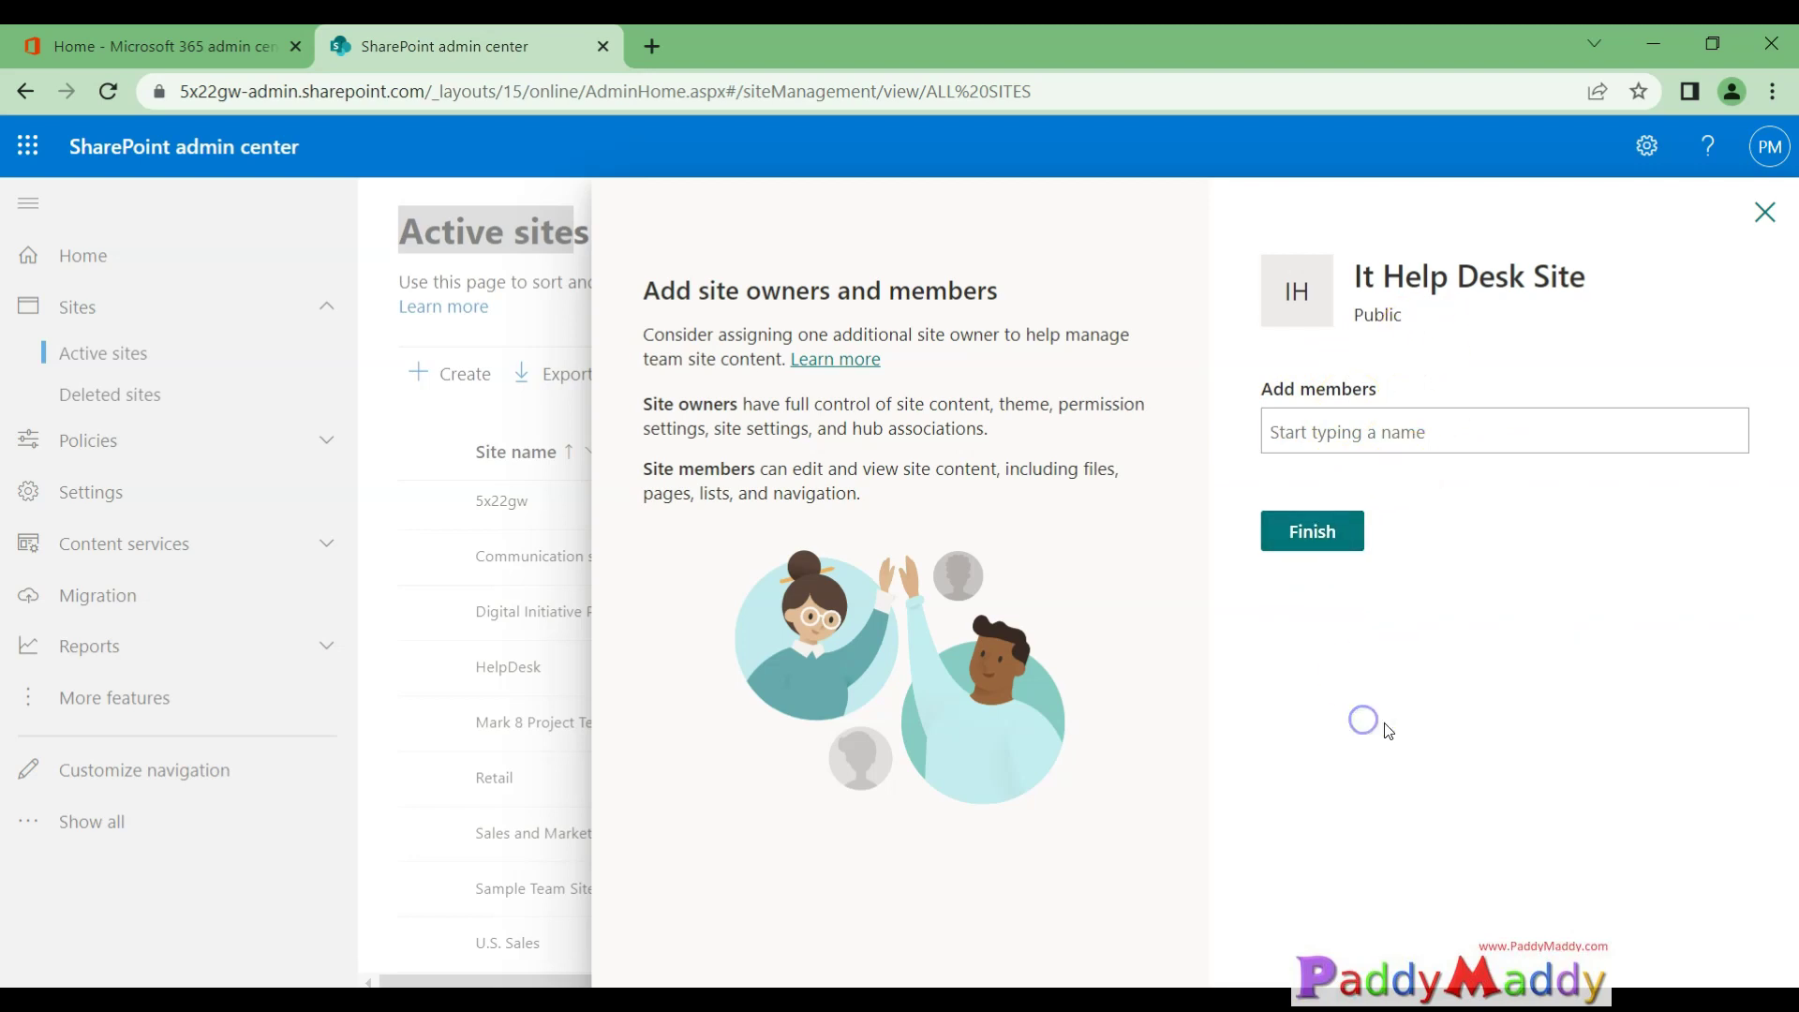
pyautogui.click(1345, 424)
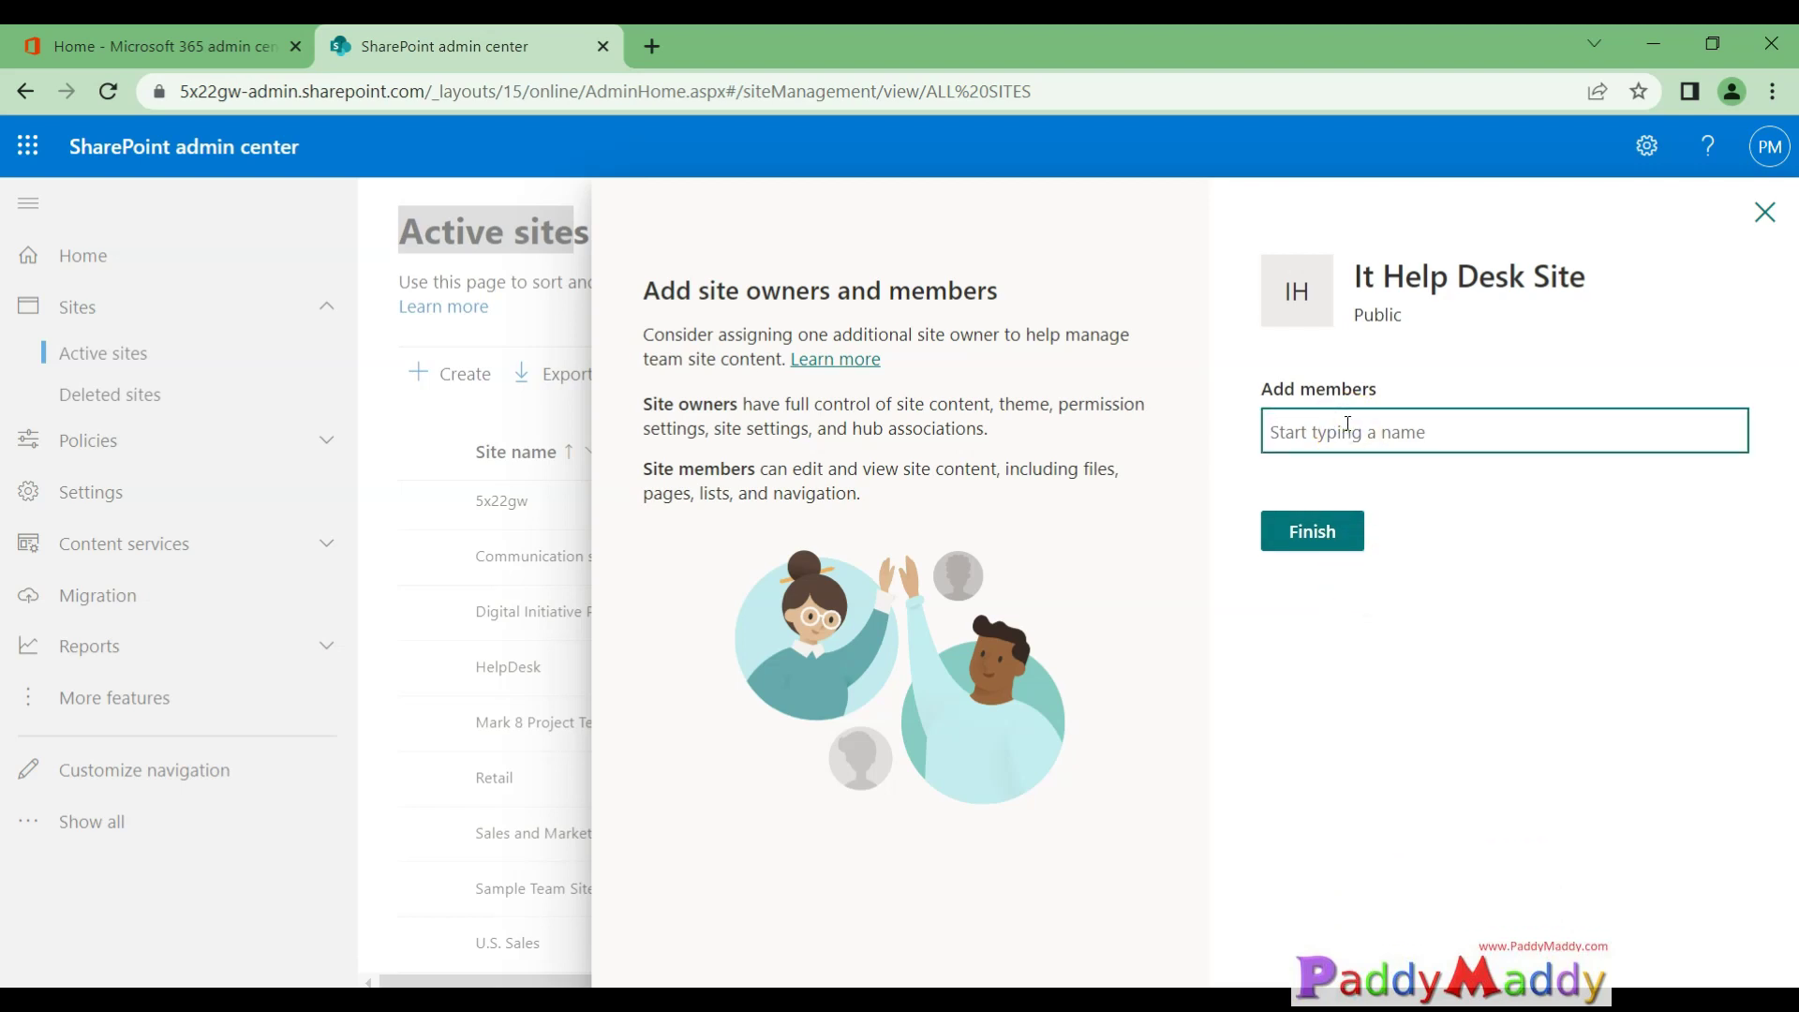
pyautogui.write('pradee')
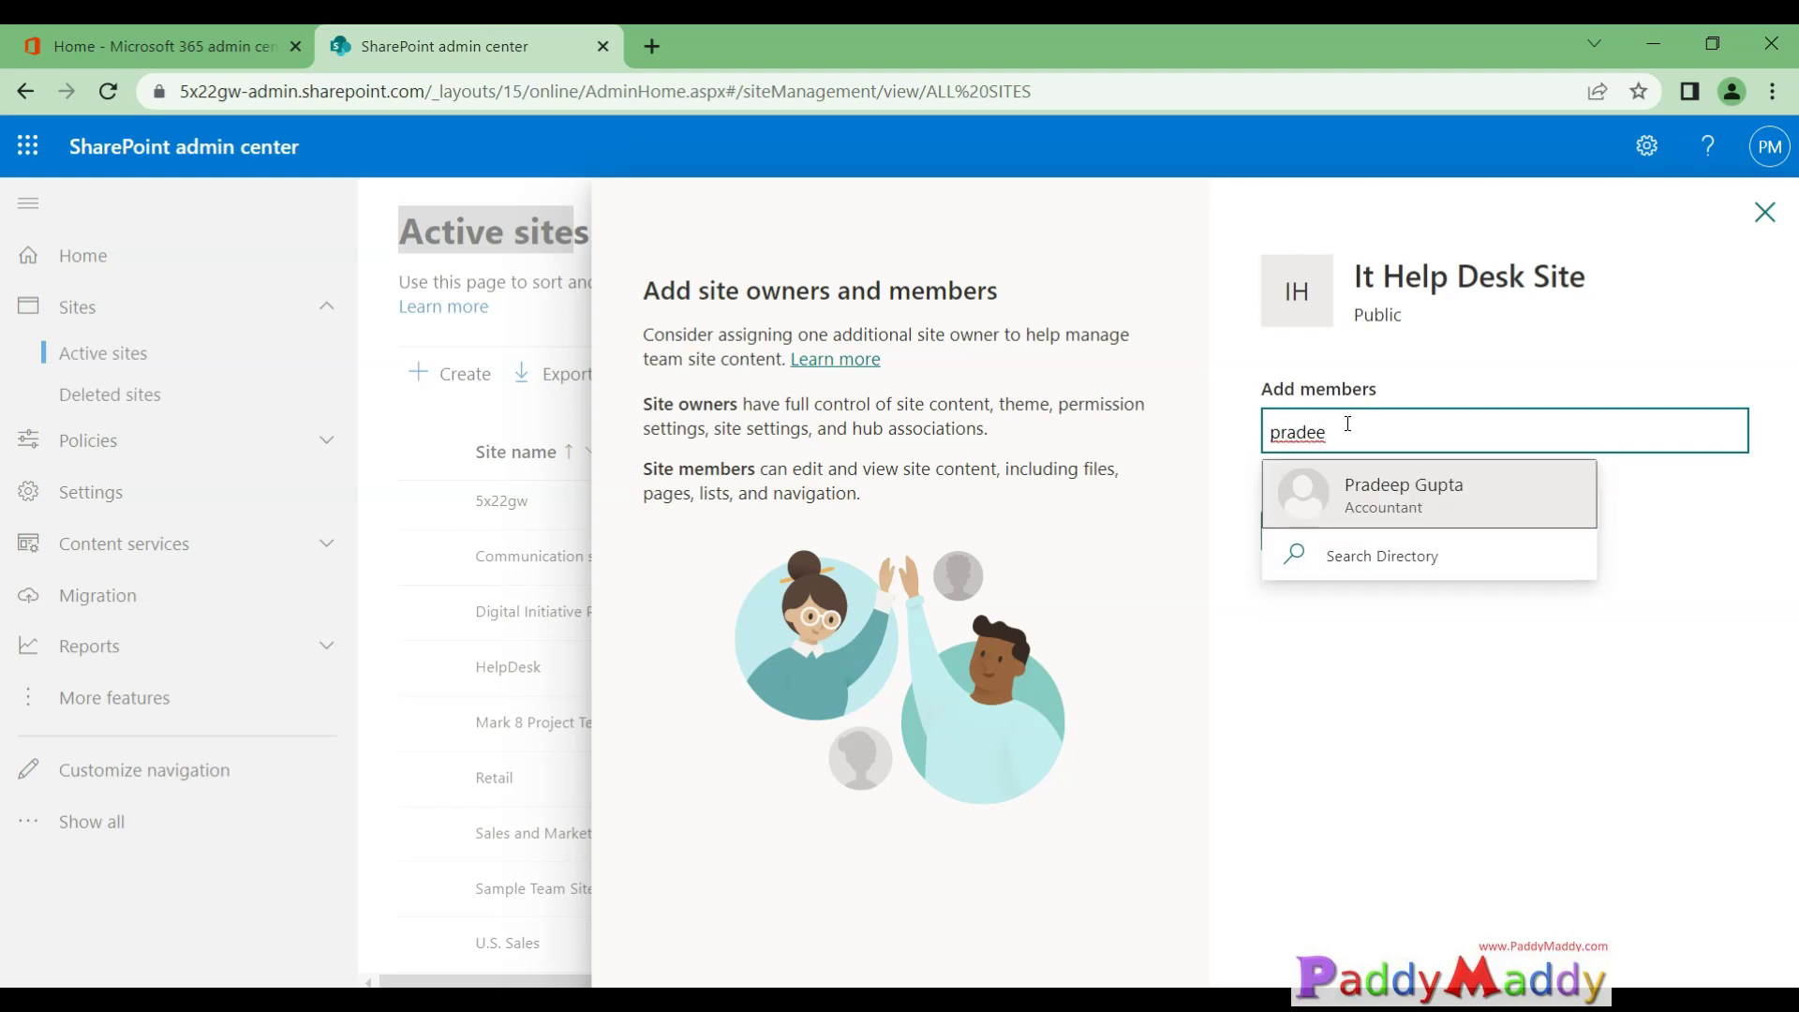
pyautogui.click(1484, 506)
pyautogui.click(1405, 577)
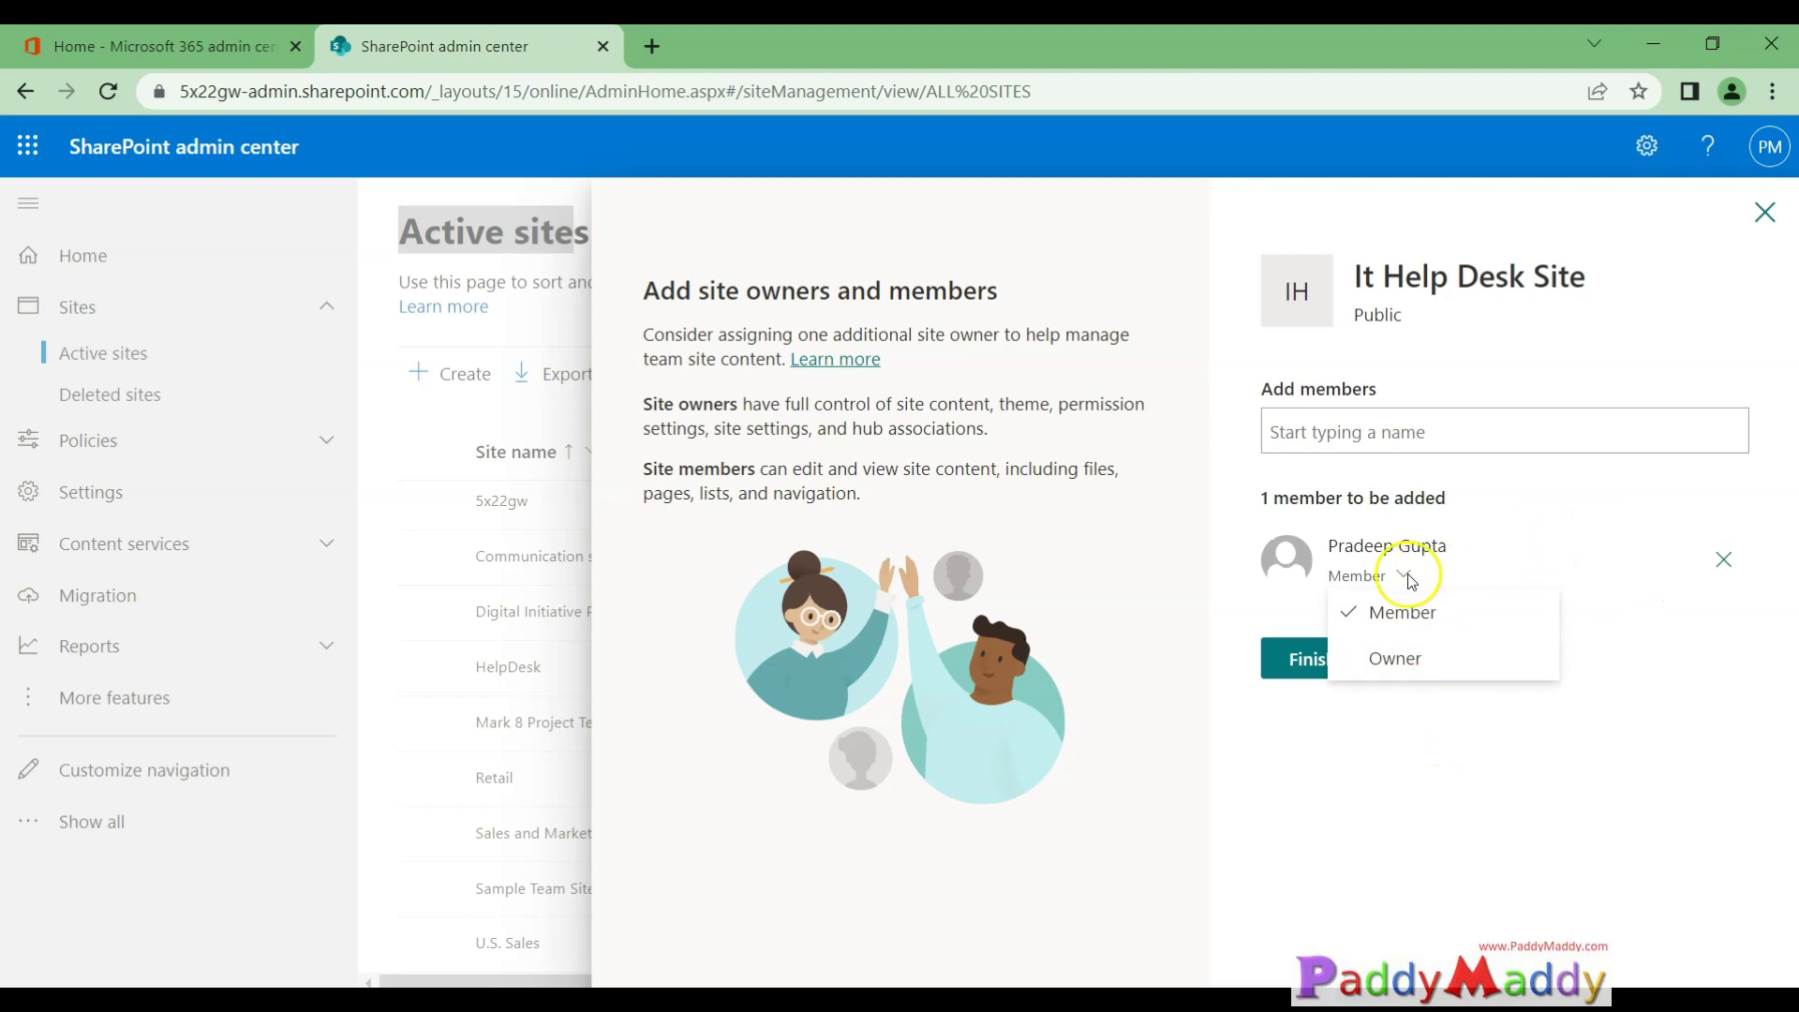
pyautogui.tripleClick(692, 466)
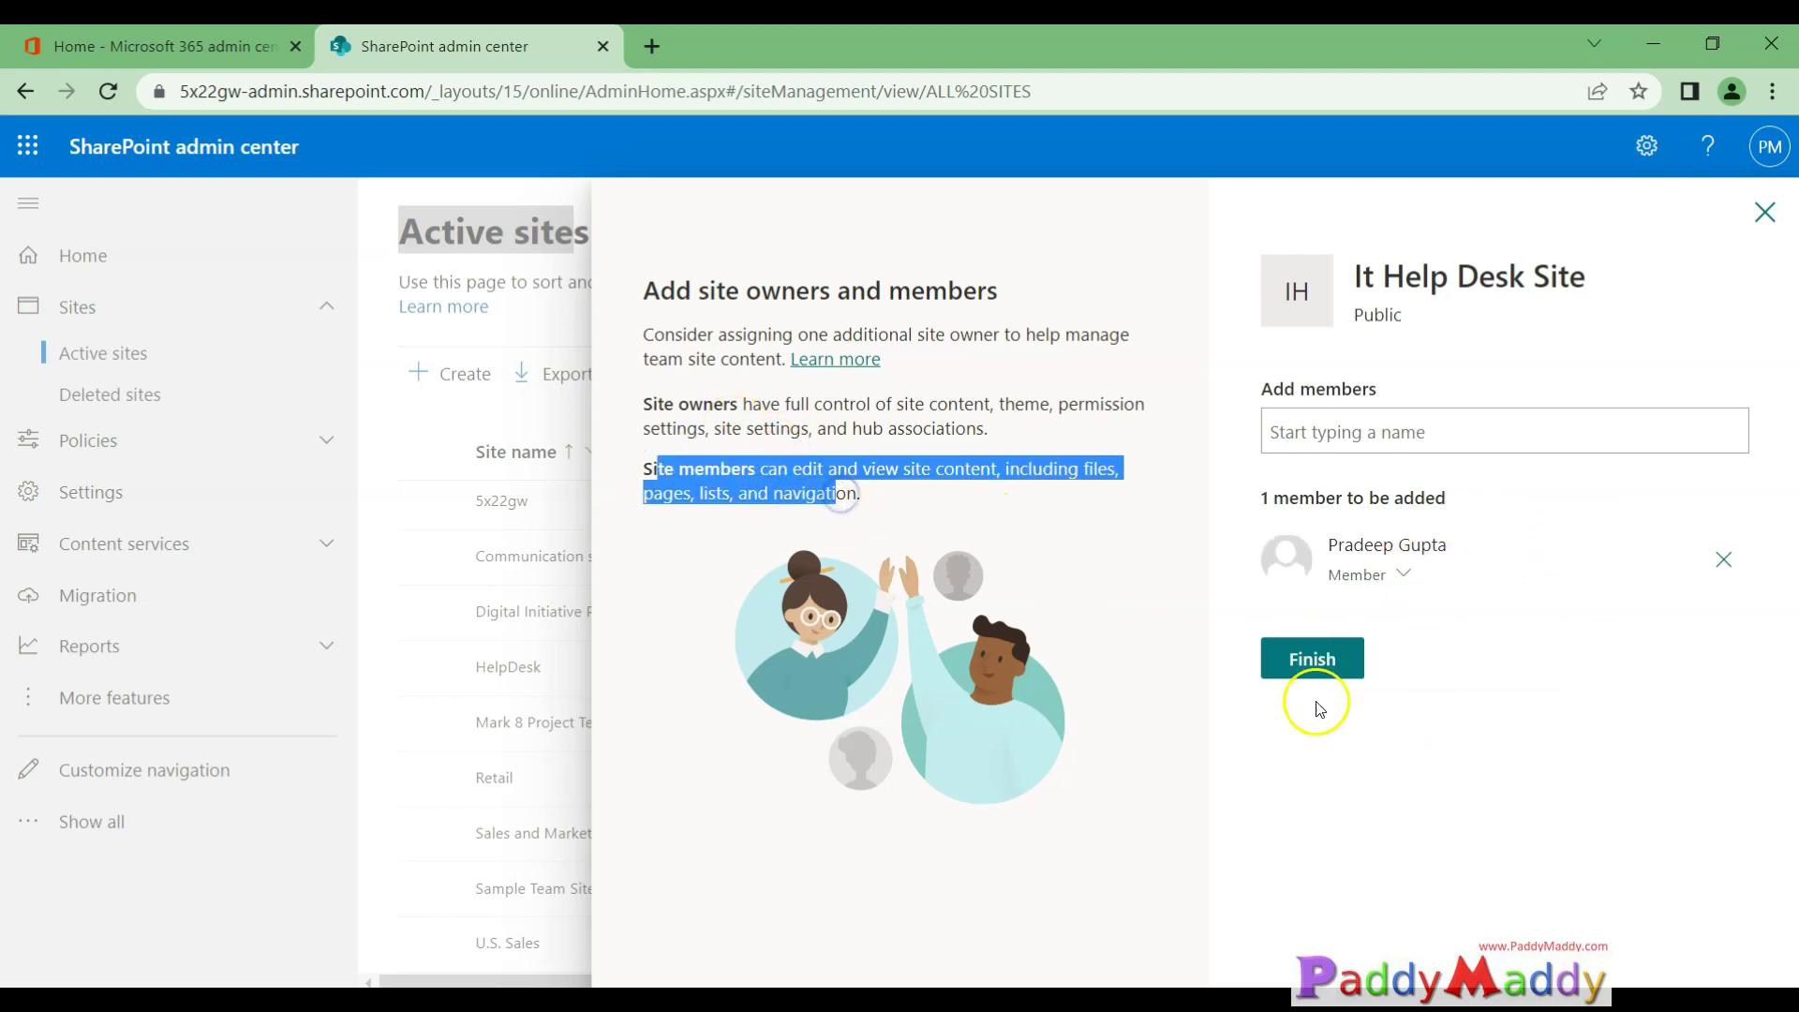
pyautogui.click(1446, 872)
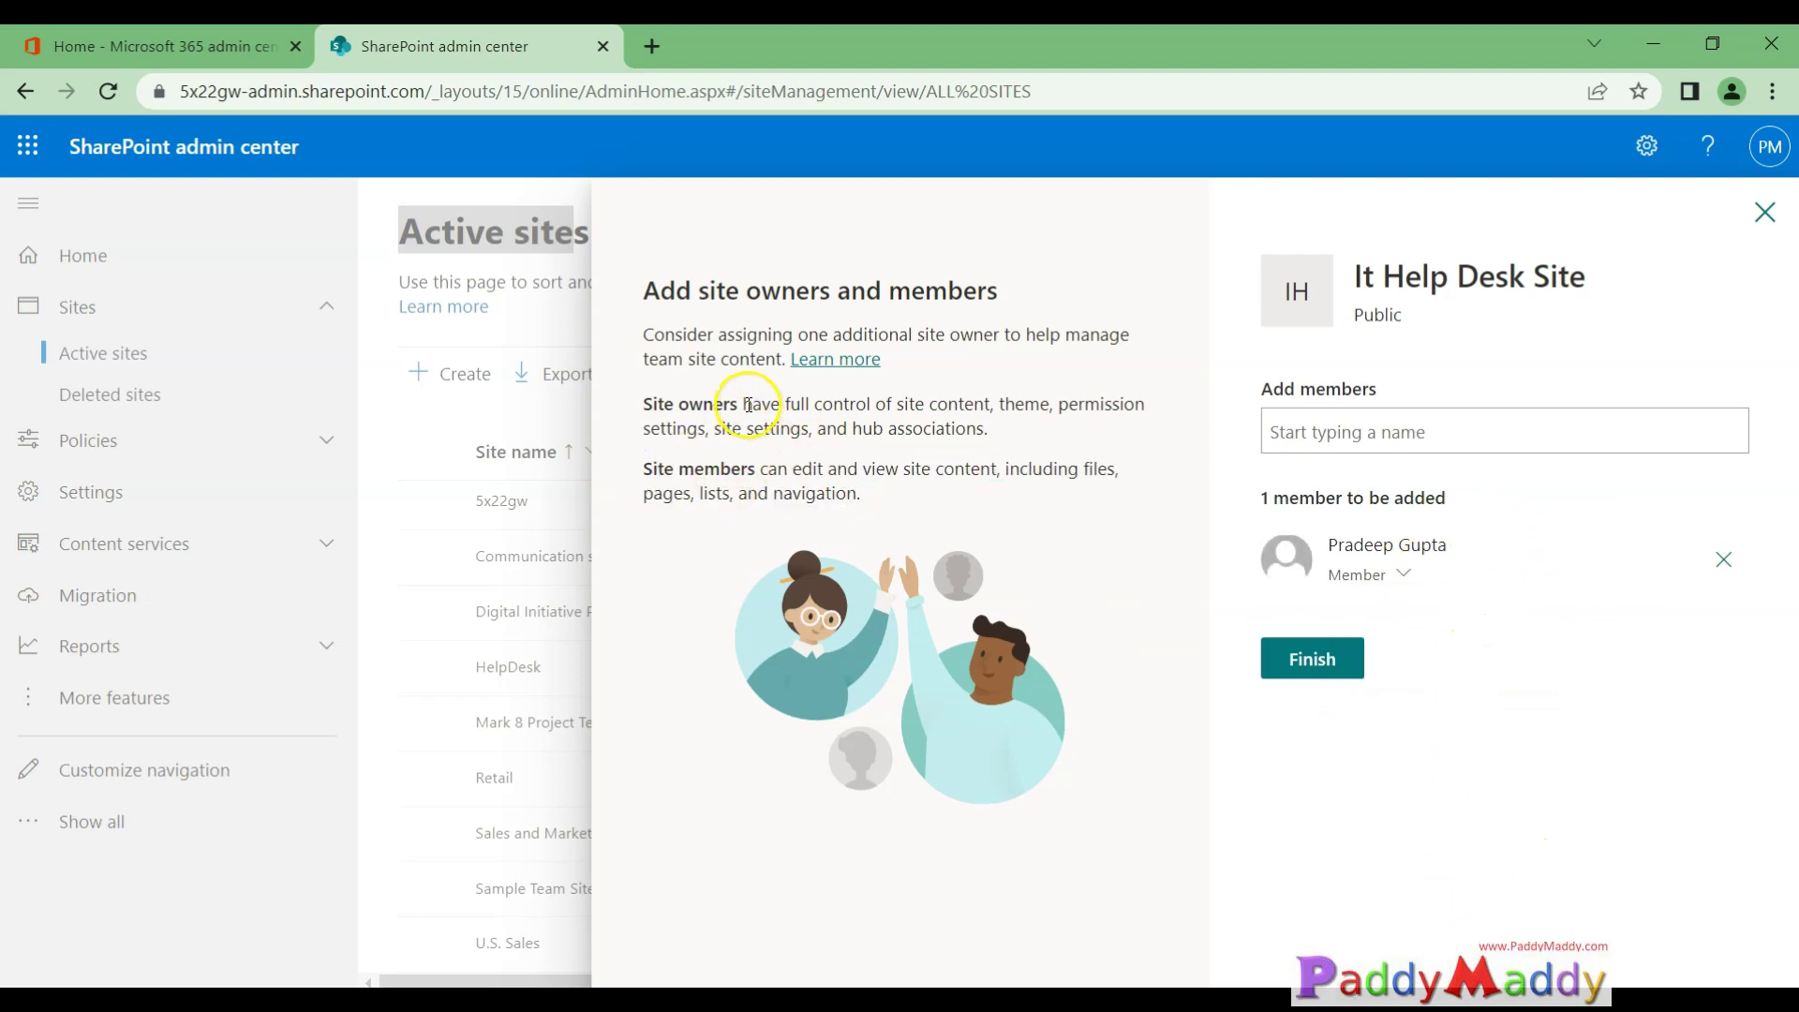
pyautogui.moveTo(746, 405); pyautogui.dragTo(1042, 405)
pyautogui.moveTo(766, 480); pyautogui.dragTo(1012, 467)
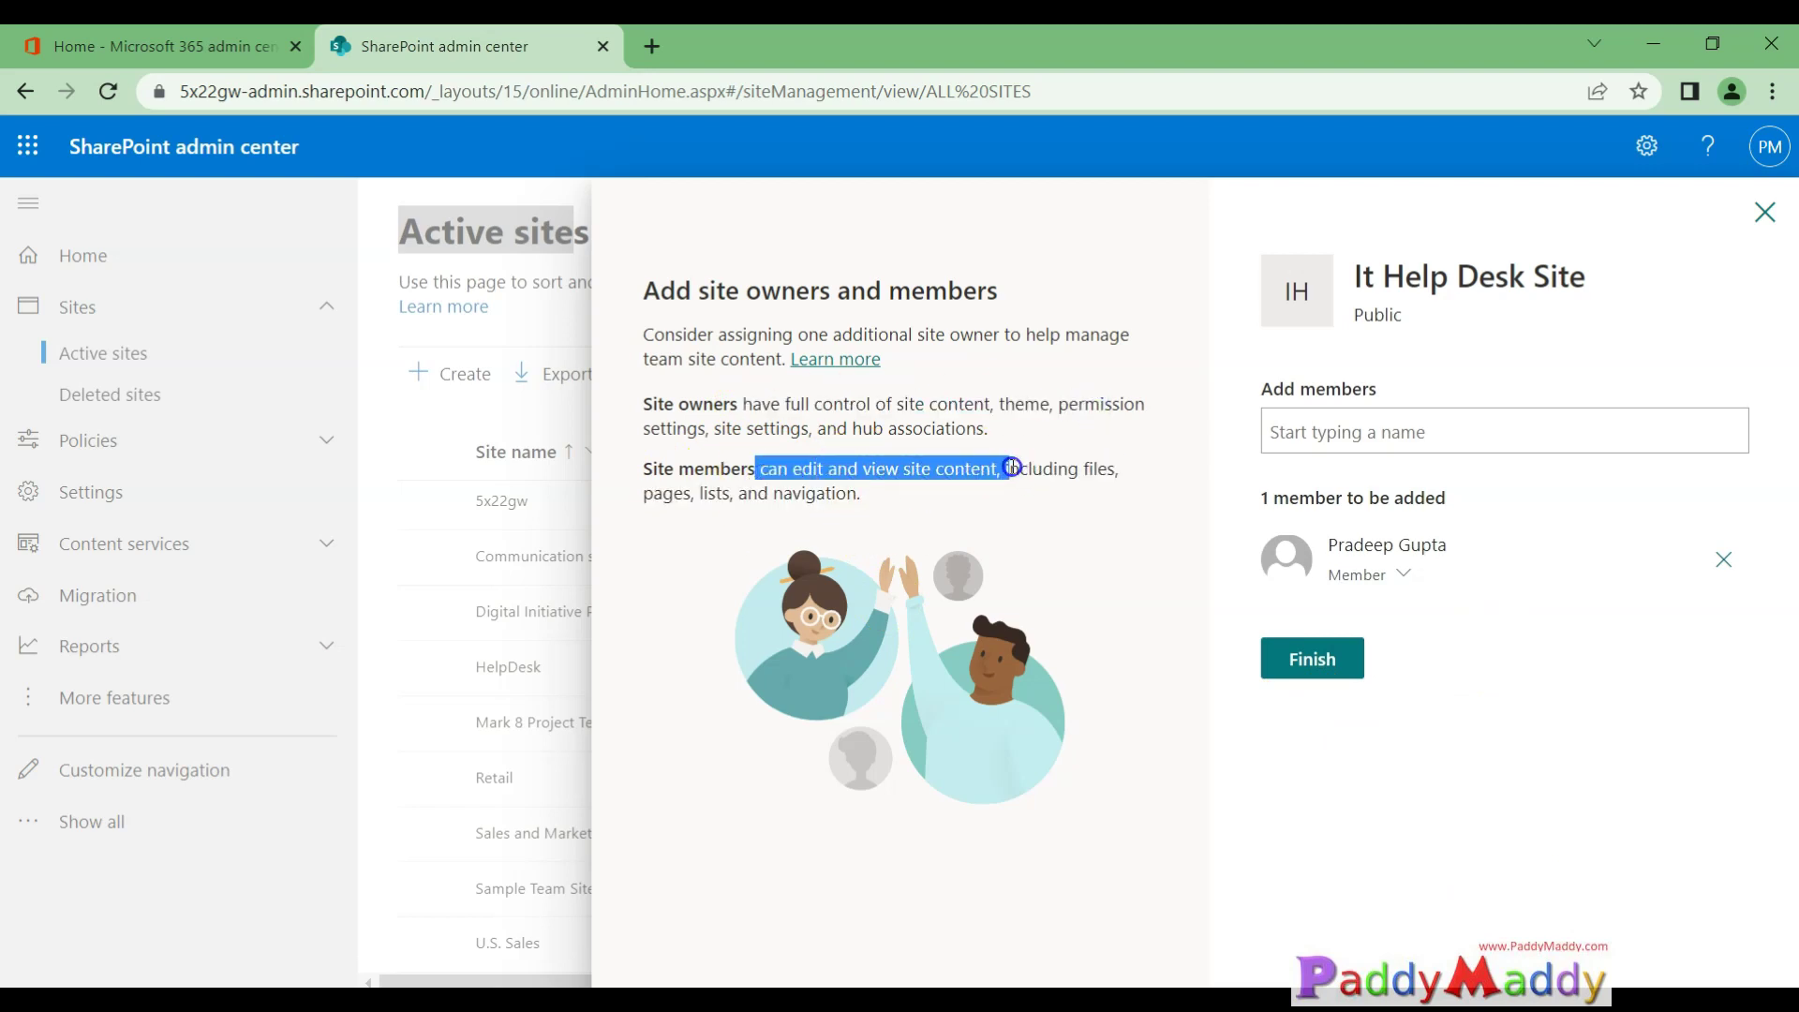
pyautogui.click(915, 501)
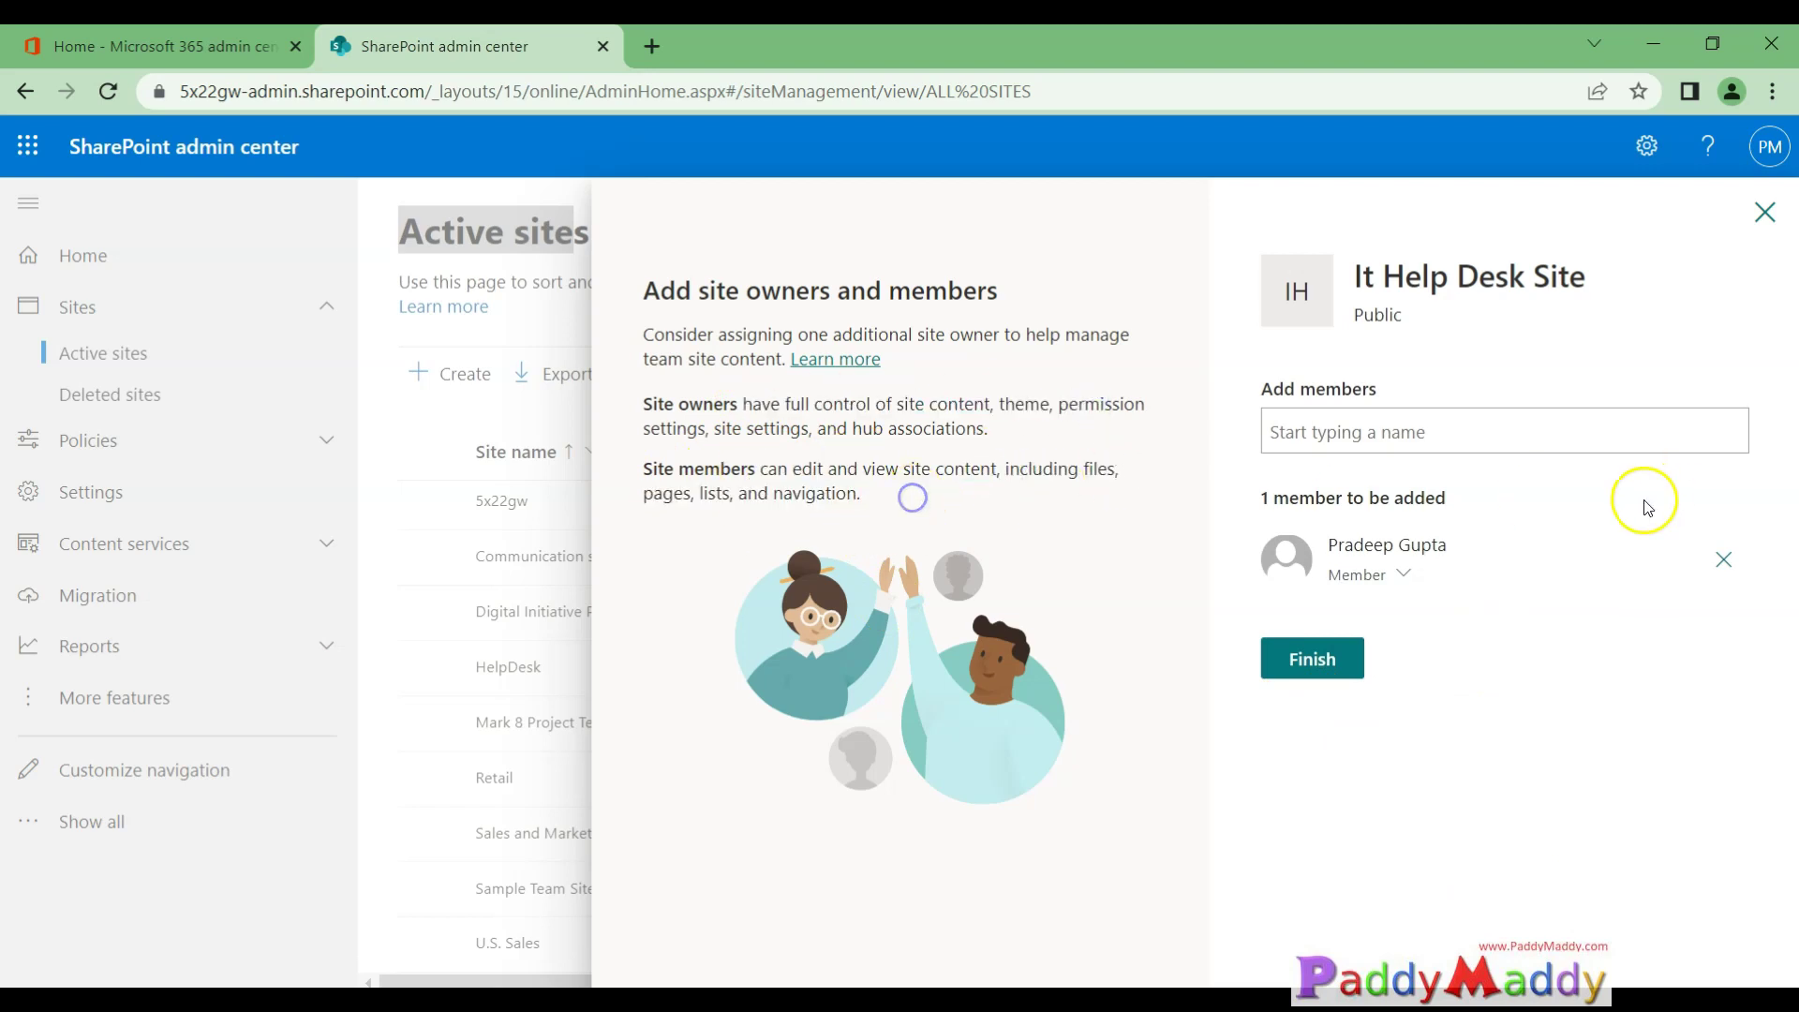
pyautogui.click(1731, 574)
# Add two people, make the first an Owner, keep the second a Member, and finish
pyautogui.click(1402, 428)
pyautogui.write('run')
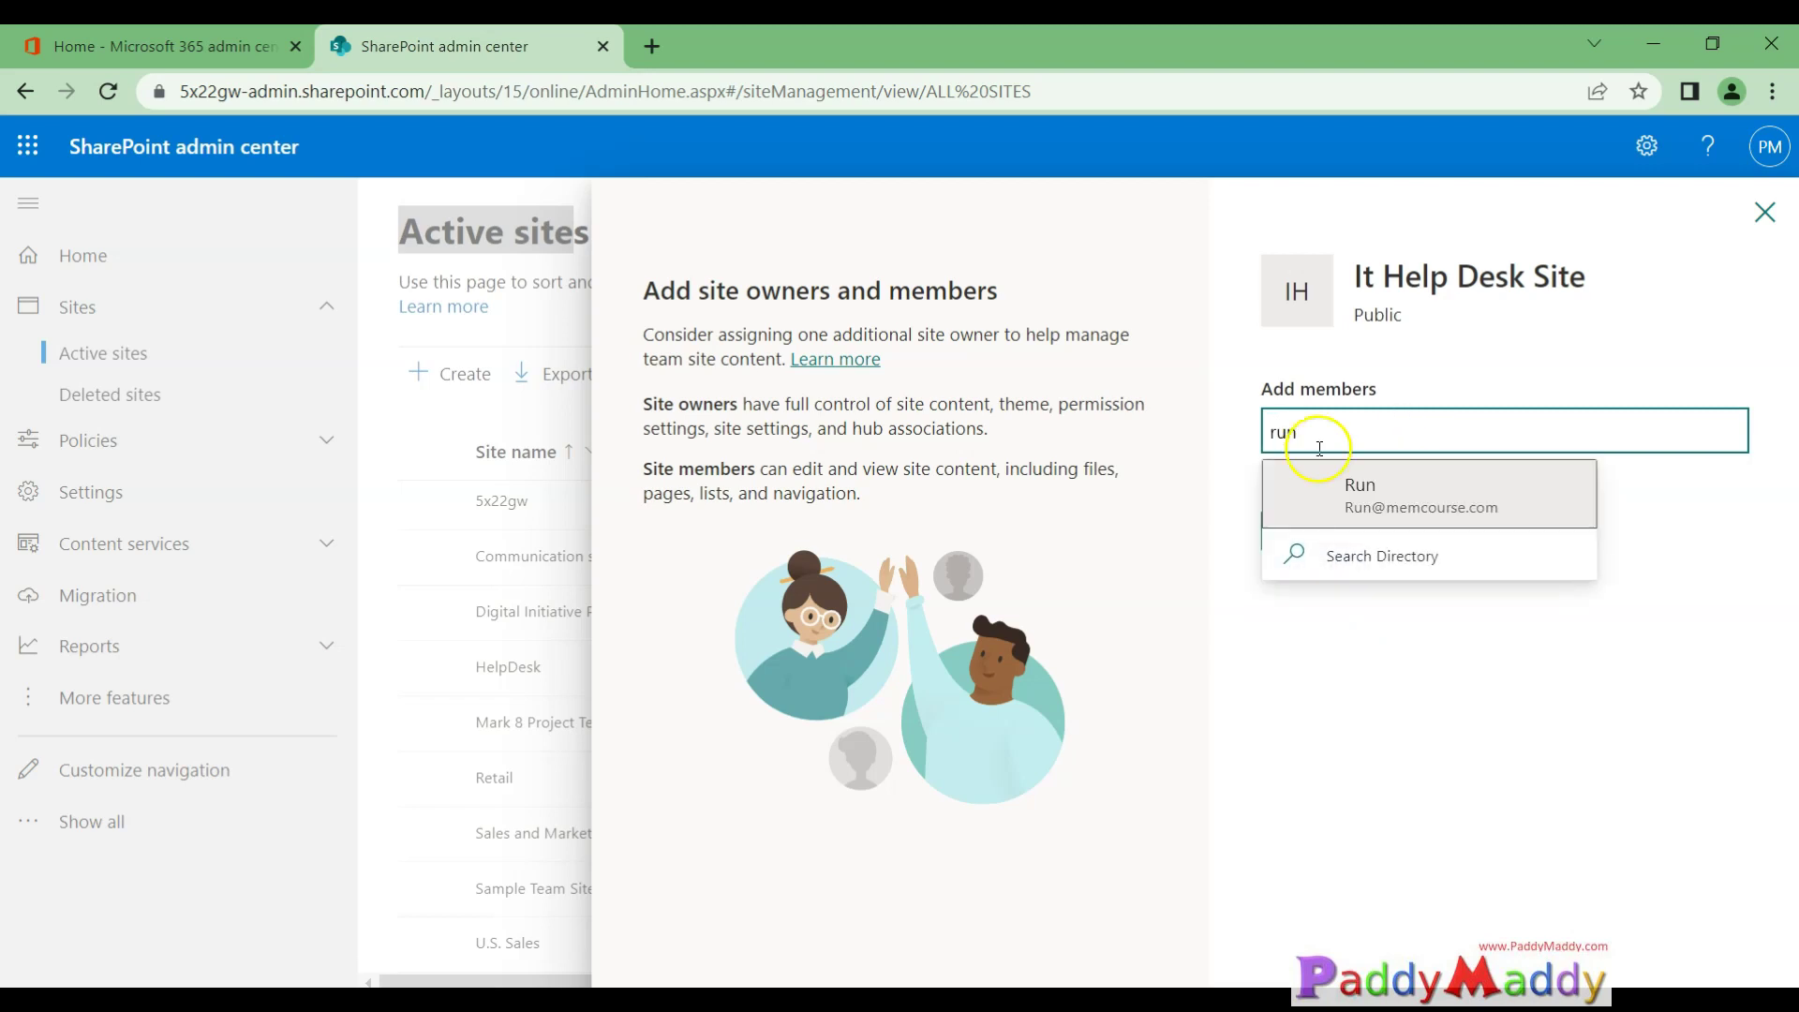
pyautogui.click(1340, 501)
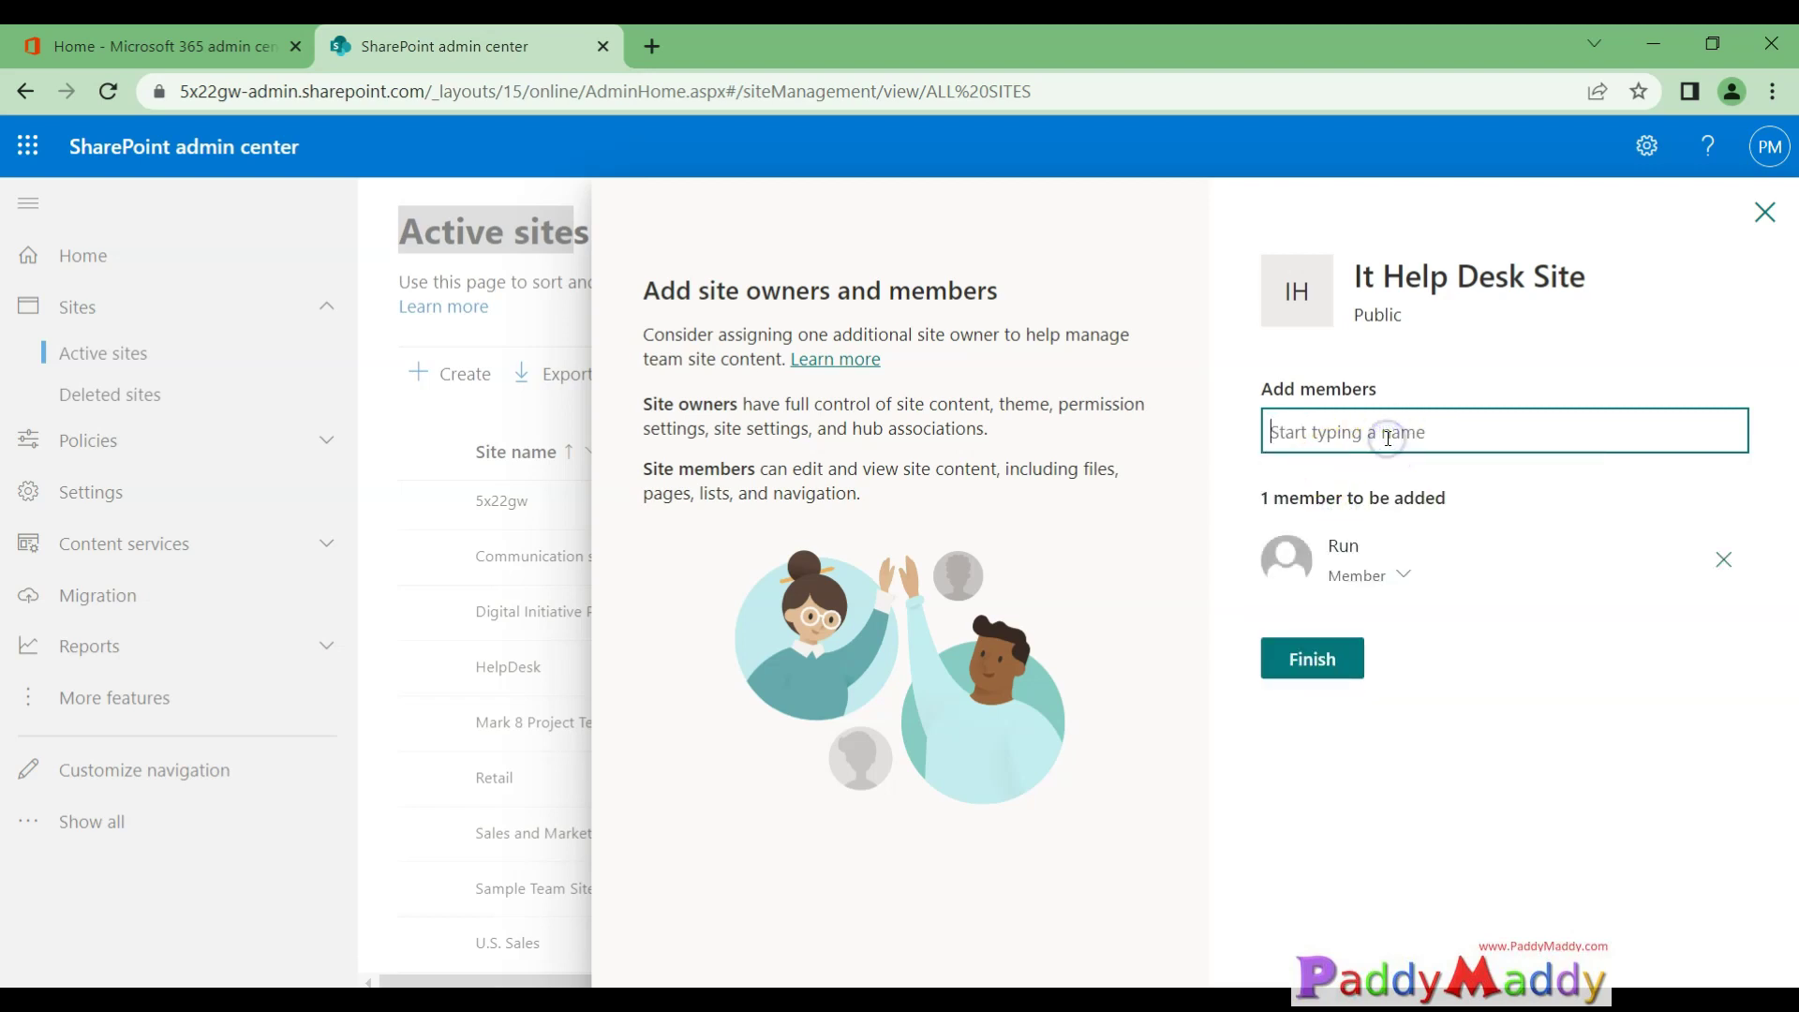
pyautogui.write('shan')
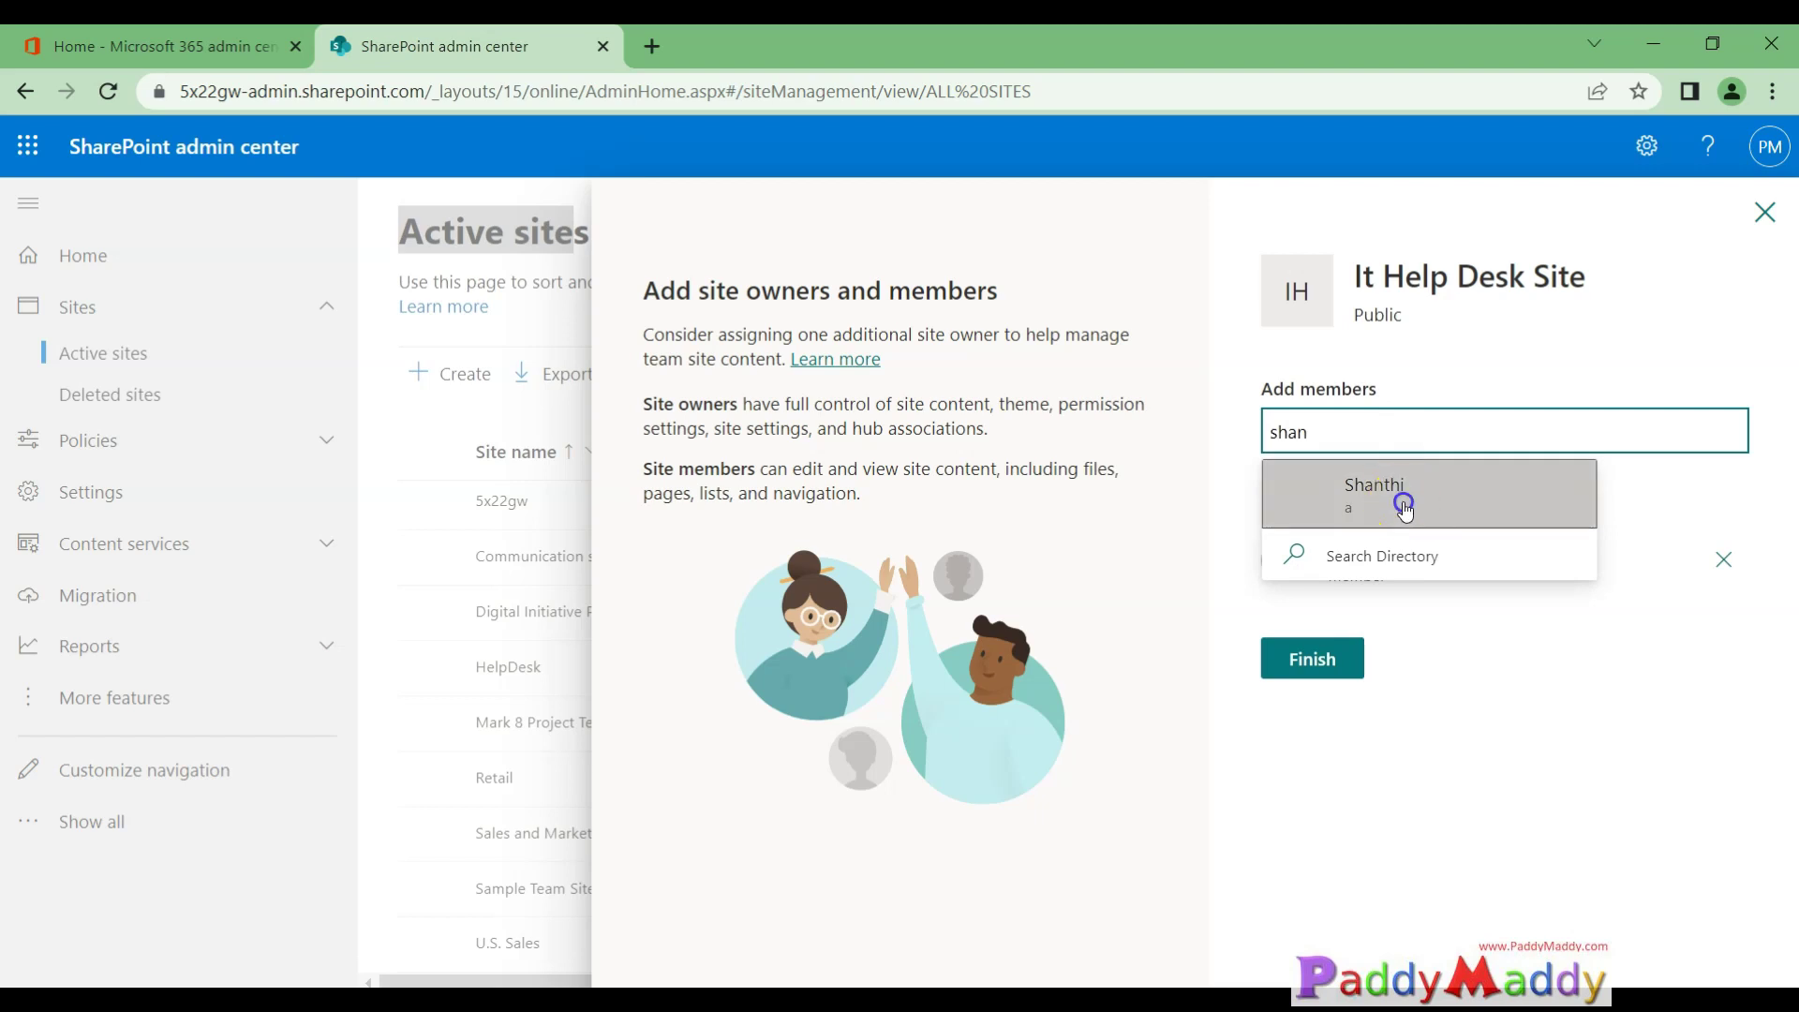
pyautogui.click(1396, 499)
pyautogui.click(1410, 581)
pyautogui.click(1437, 664)
pyautogui.click(1396, 658)
pyautogui.click(1446, 852)
pyautogui.click(1312, 736)
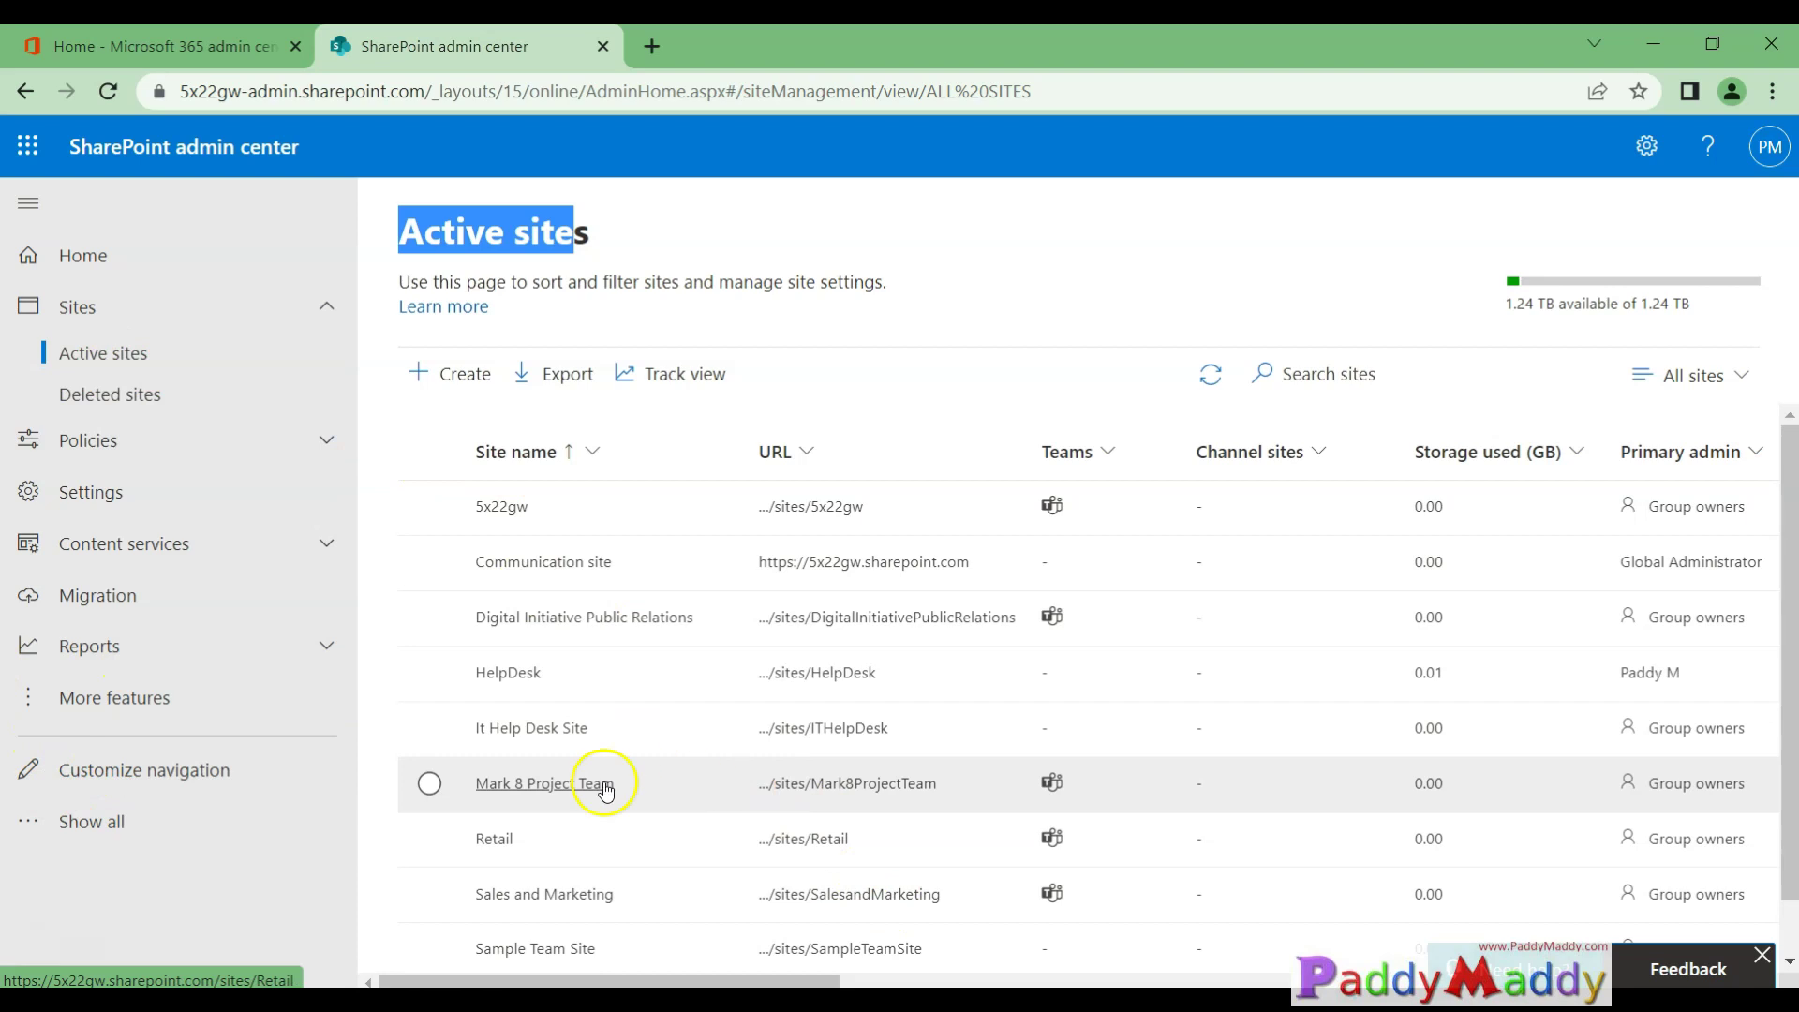
# Open It Help Desk Site from the Active sites list in a new tab
pyautogui.click(525, 731)
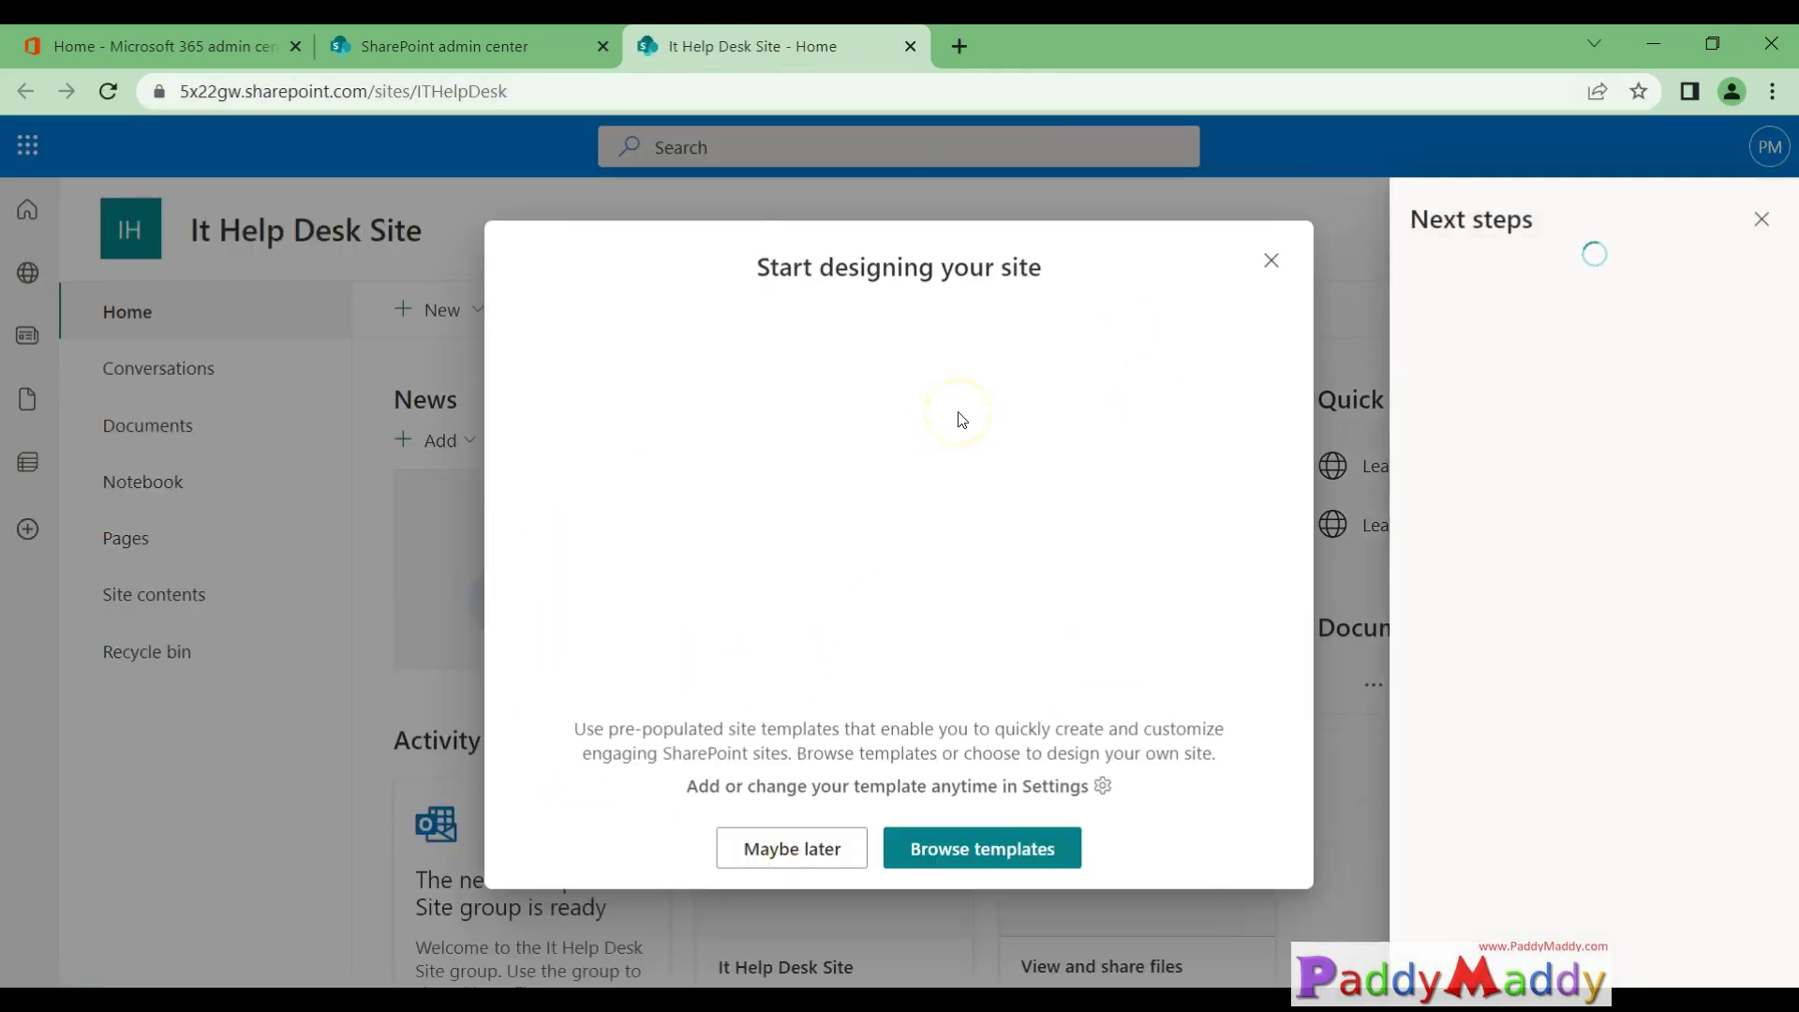
# Dismiss the Start designing your site prompt and close the Next steps pane
pyautogui.click(984, 850)
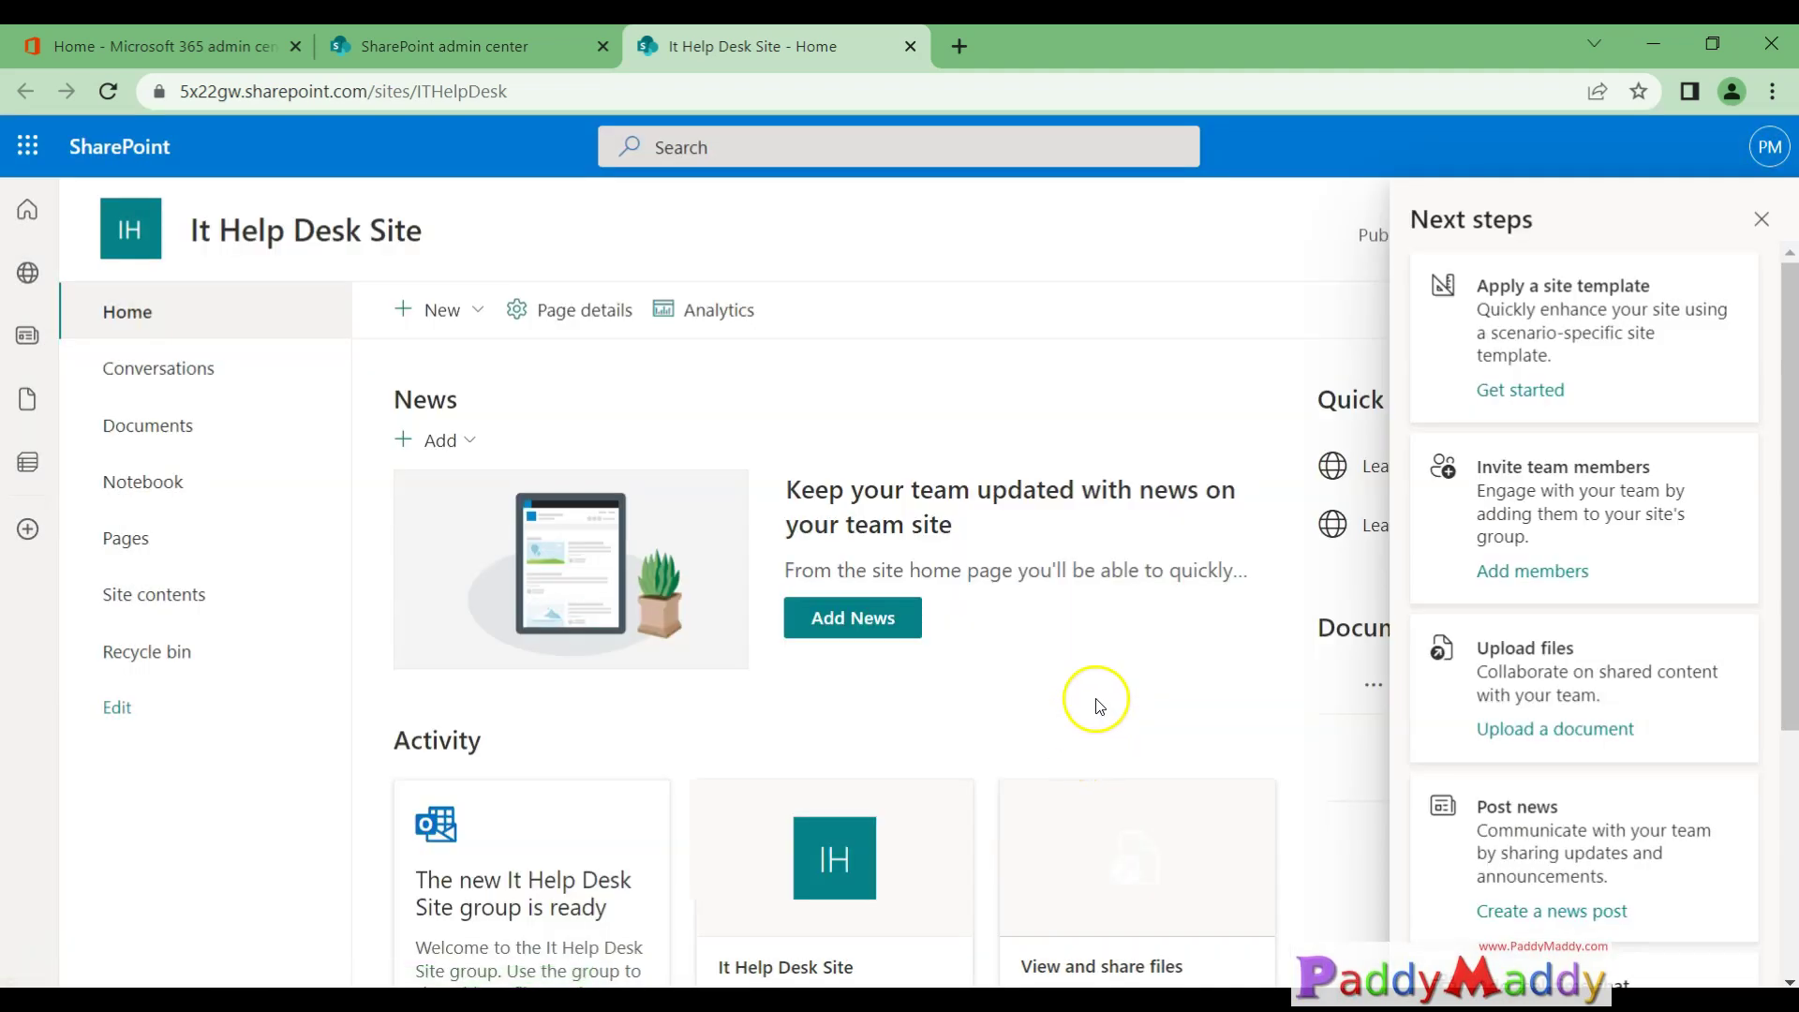
pyautogui.scroll(-3, 1584, 456)
pyautogui.scroll(3, 1574, 281)
pyautogui.click(1761, 218)
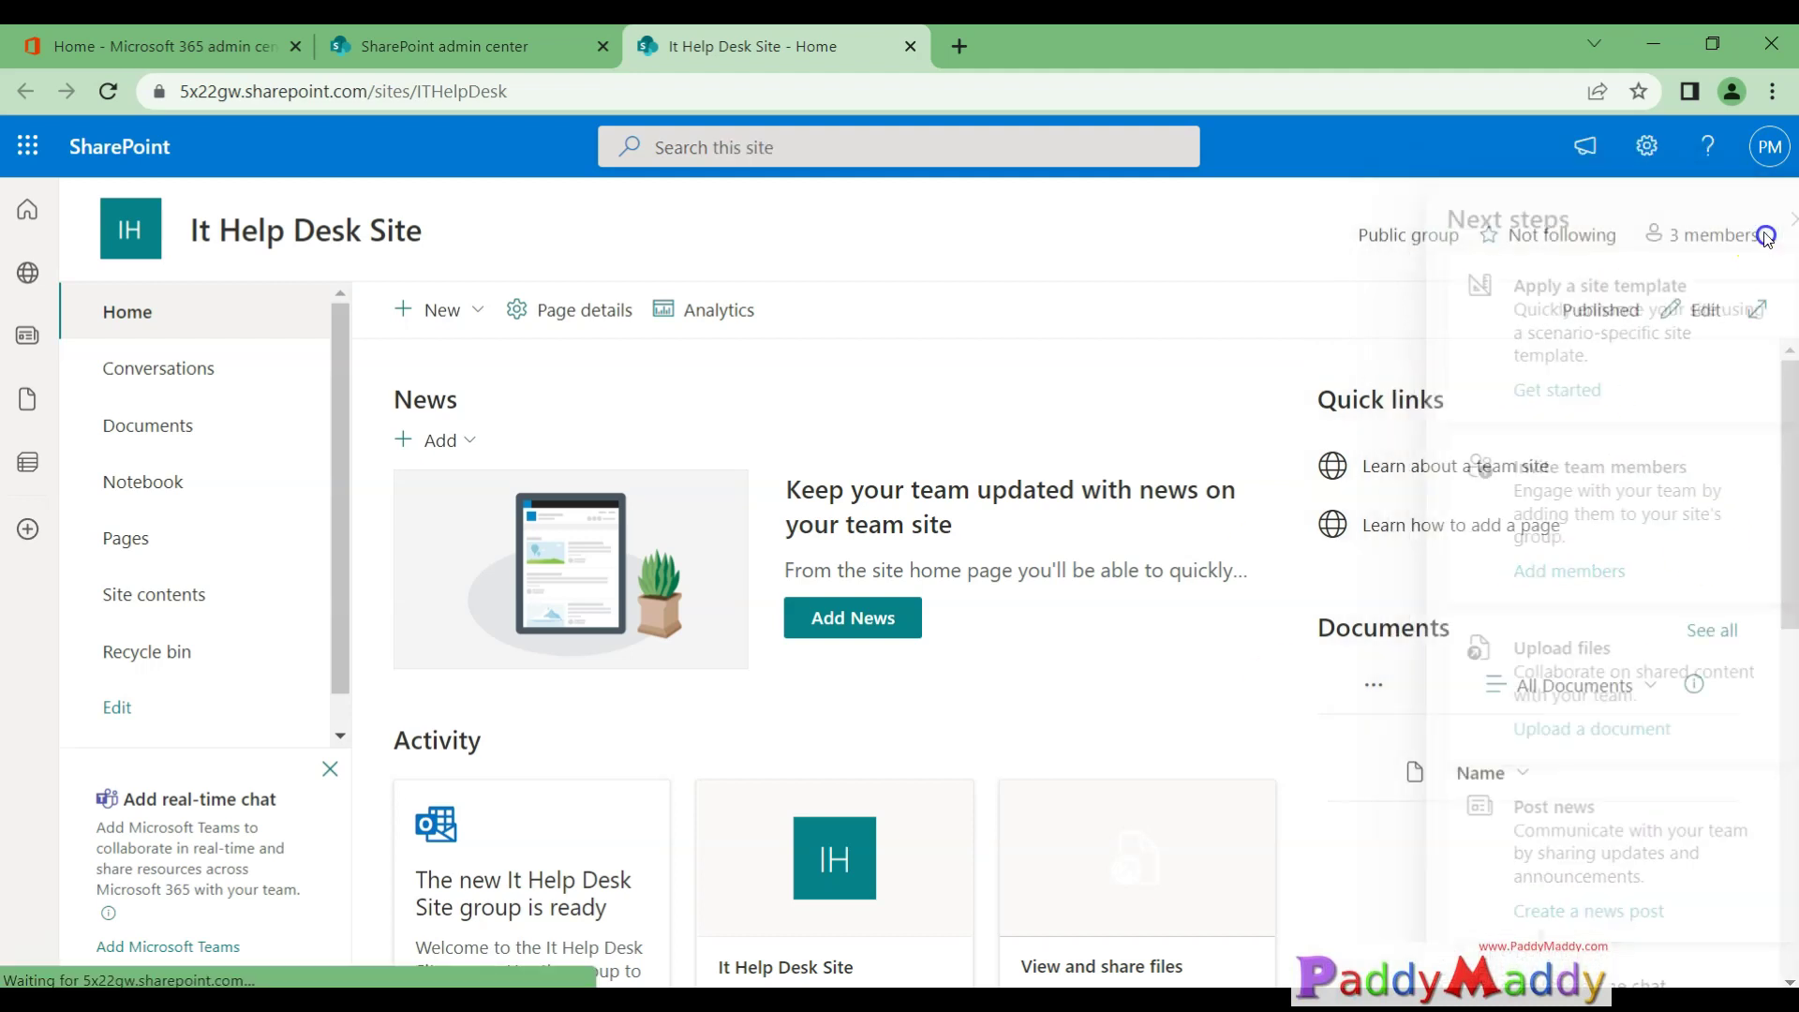
pyautogui.scroll(-6, 1305, 916)
pyautogui.scroll(5, 541, 682)
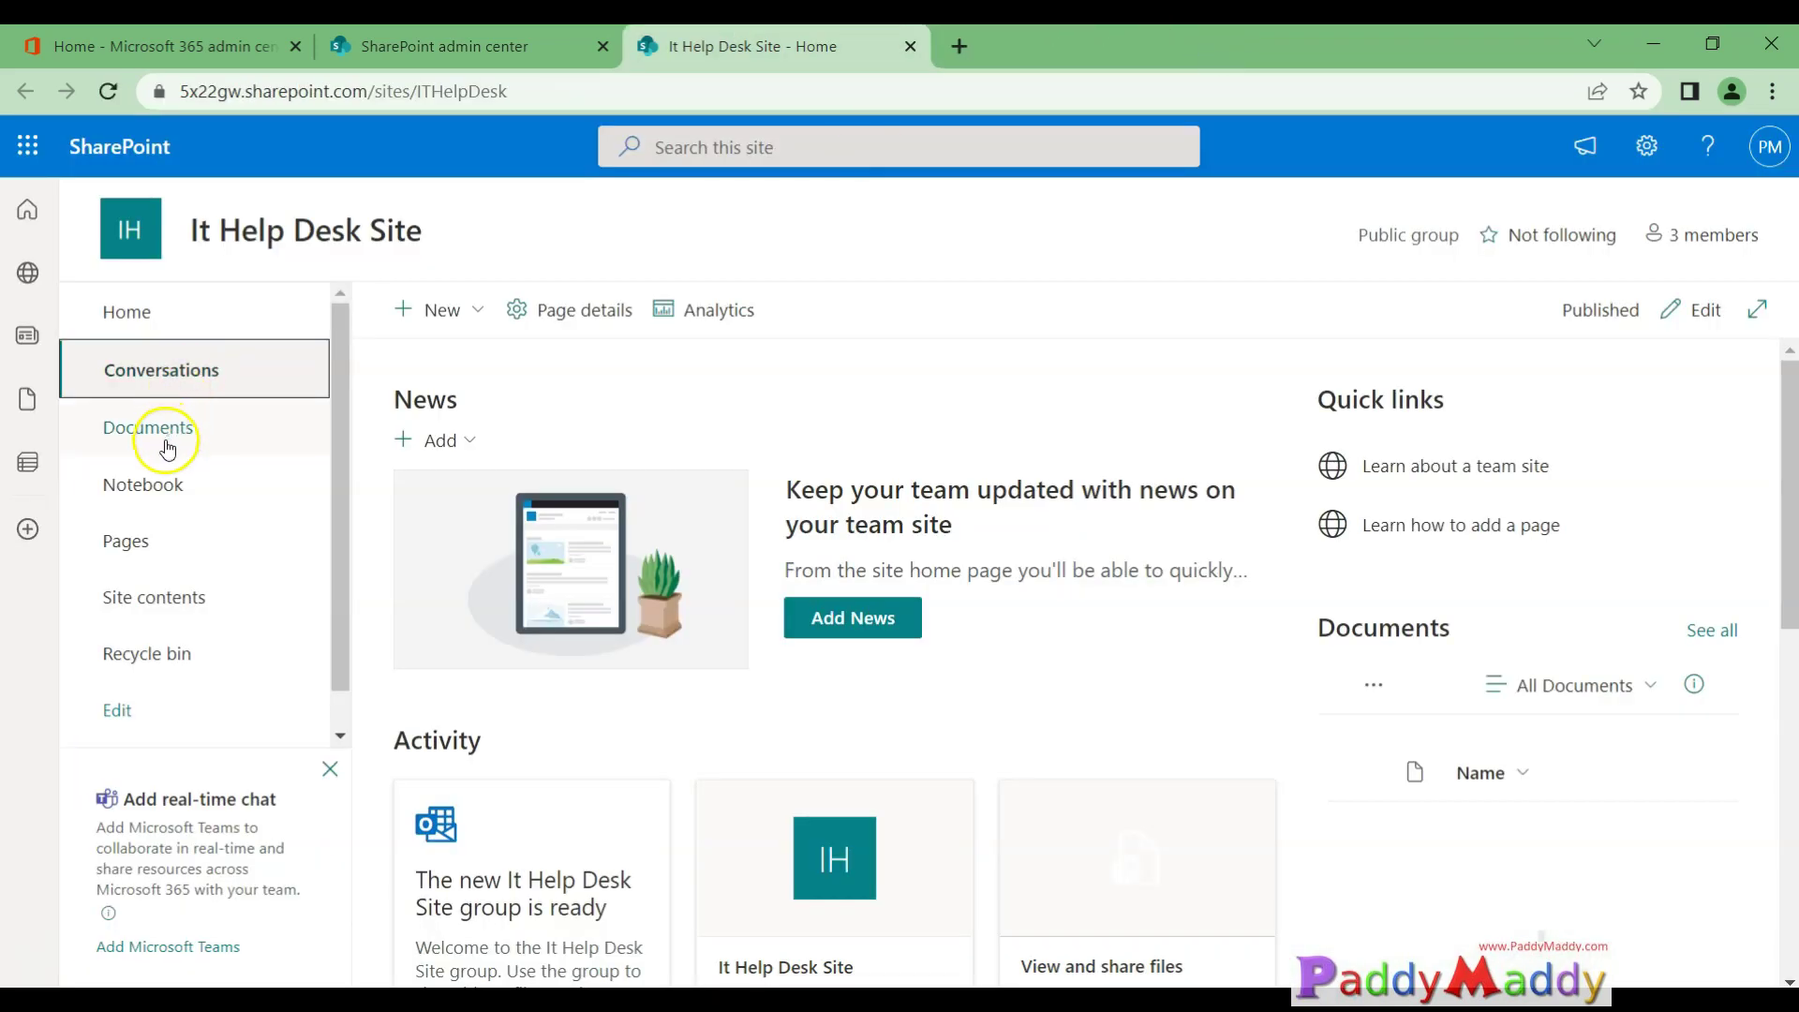
# From the site's Documents library, add a new folder named 'It Help Desk Tickets'
pyautogui.click(117, 437)
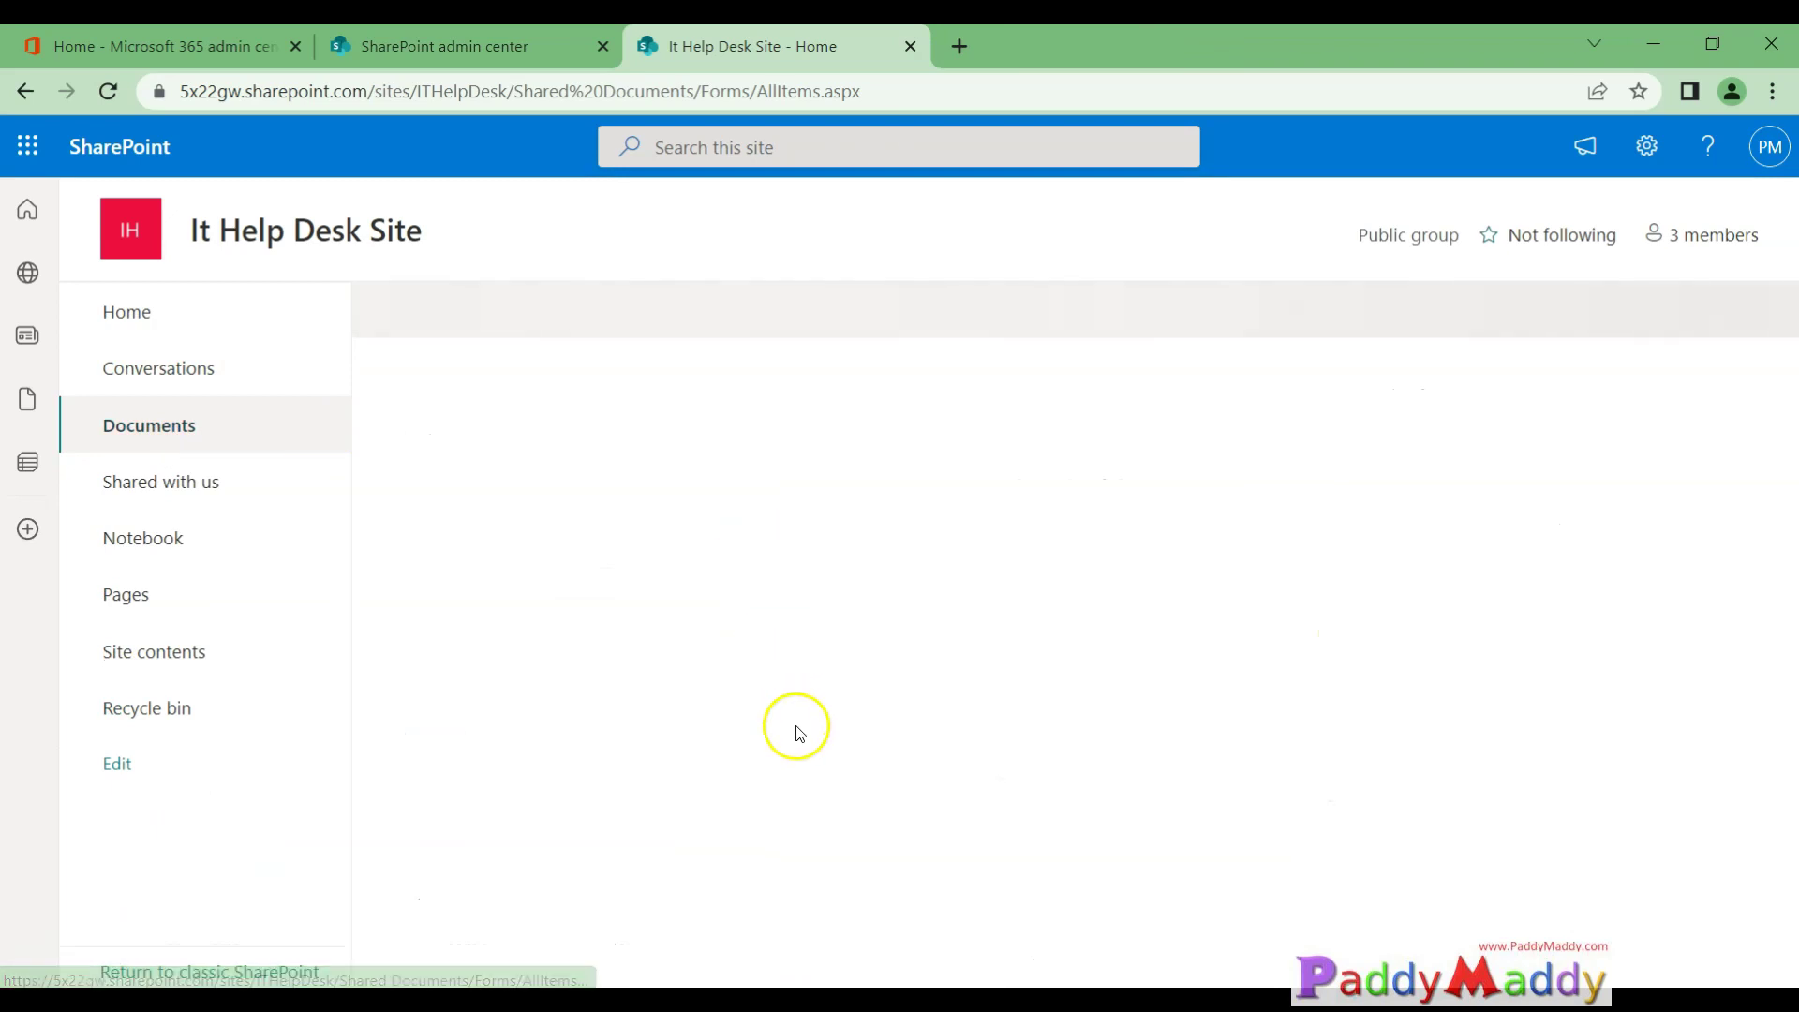
pyautogui.click(506, 319)
pyautogui.click(513, 369)
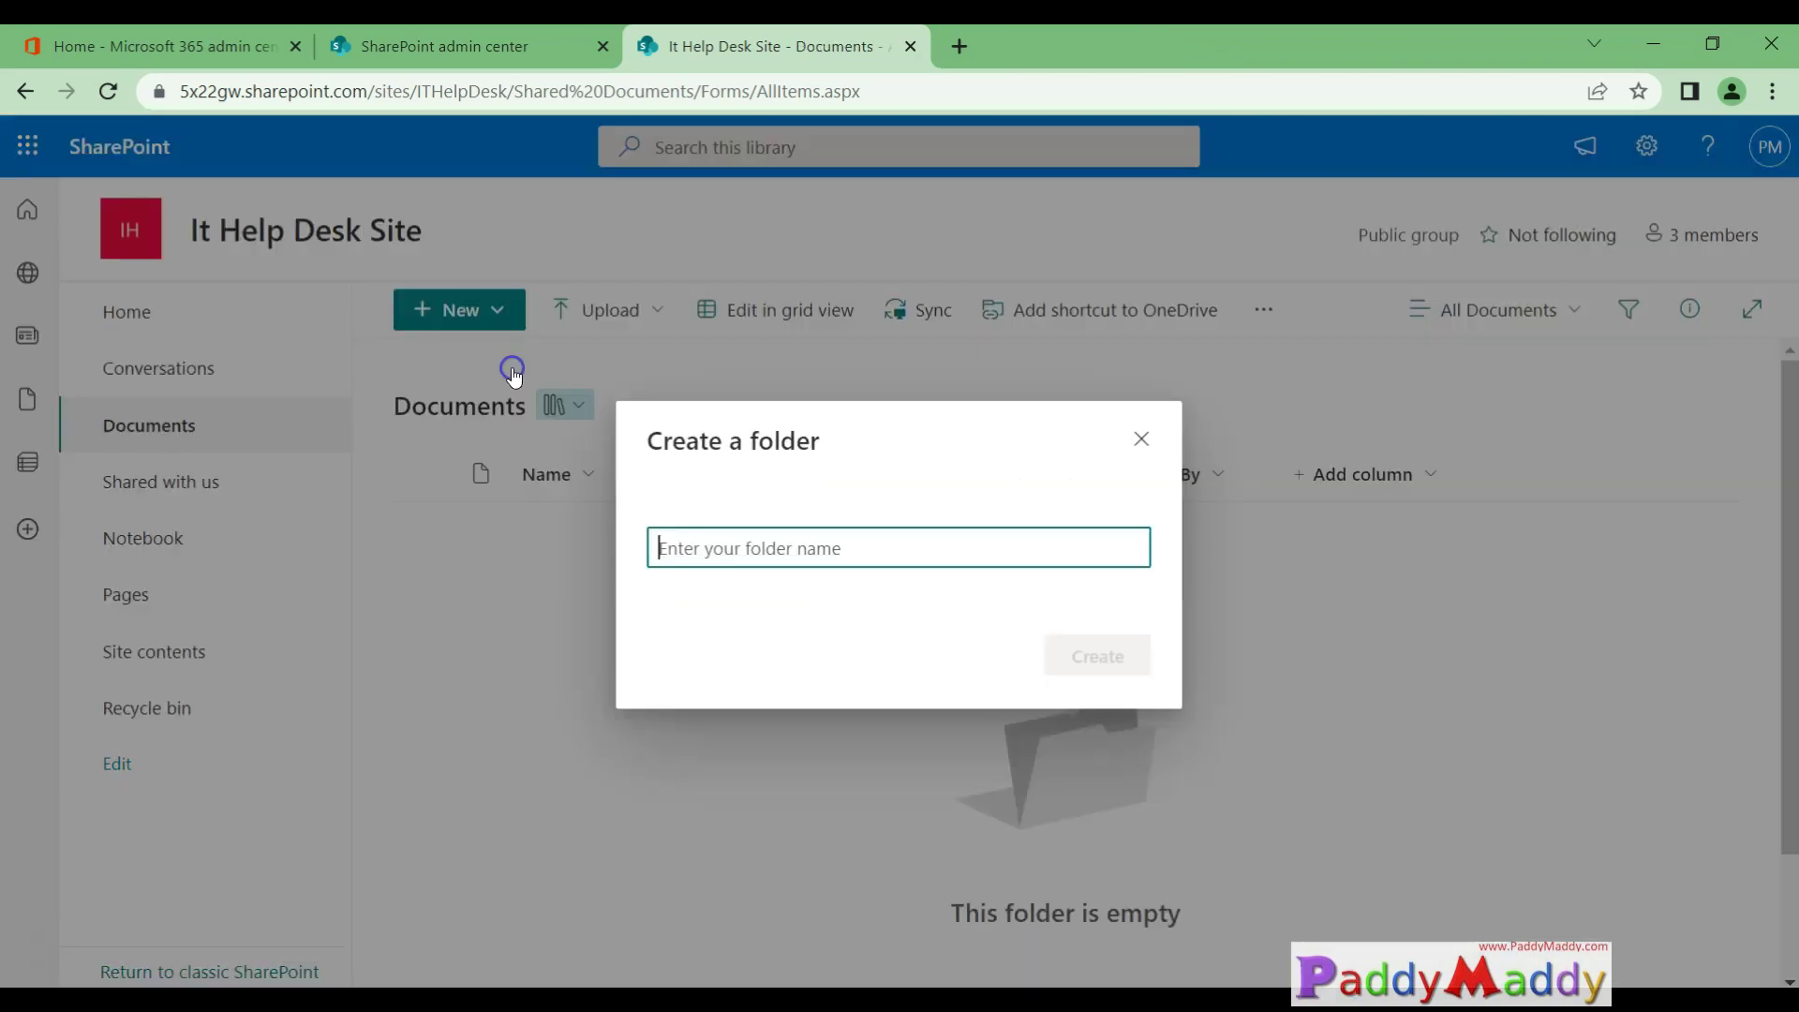
pyautogui.write('It Help Desk')
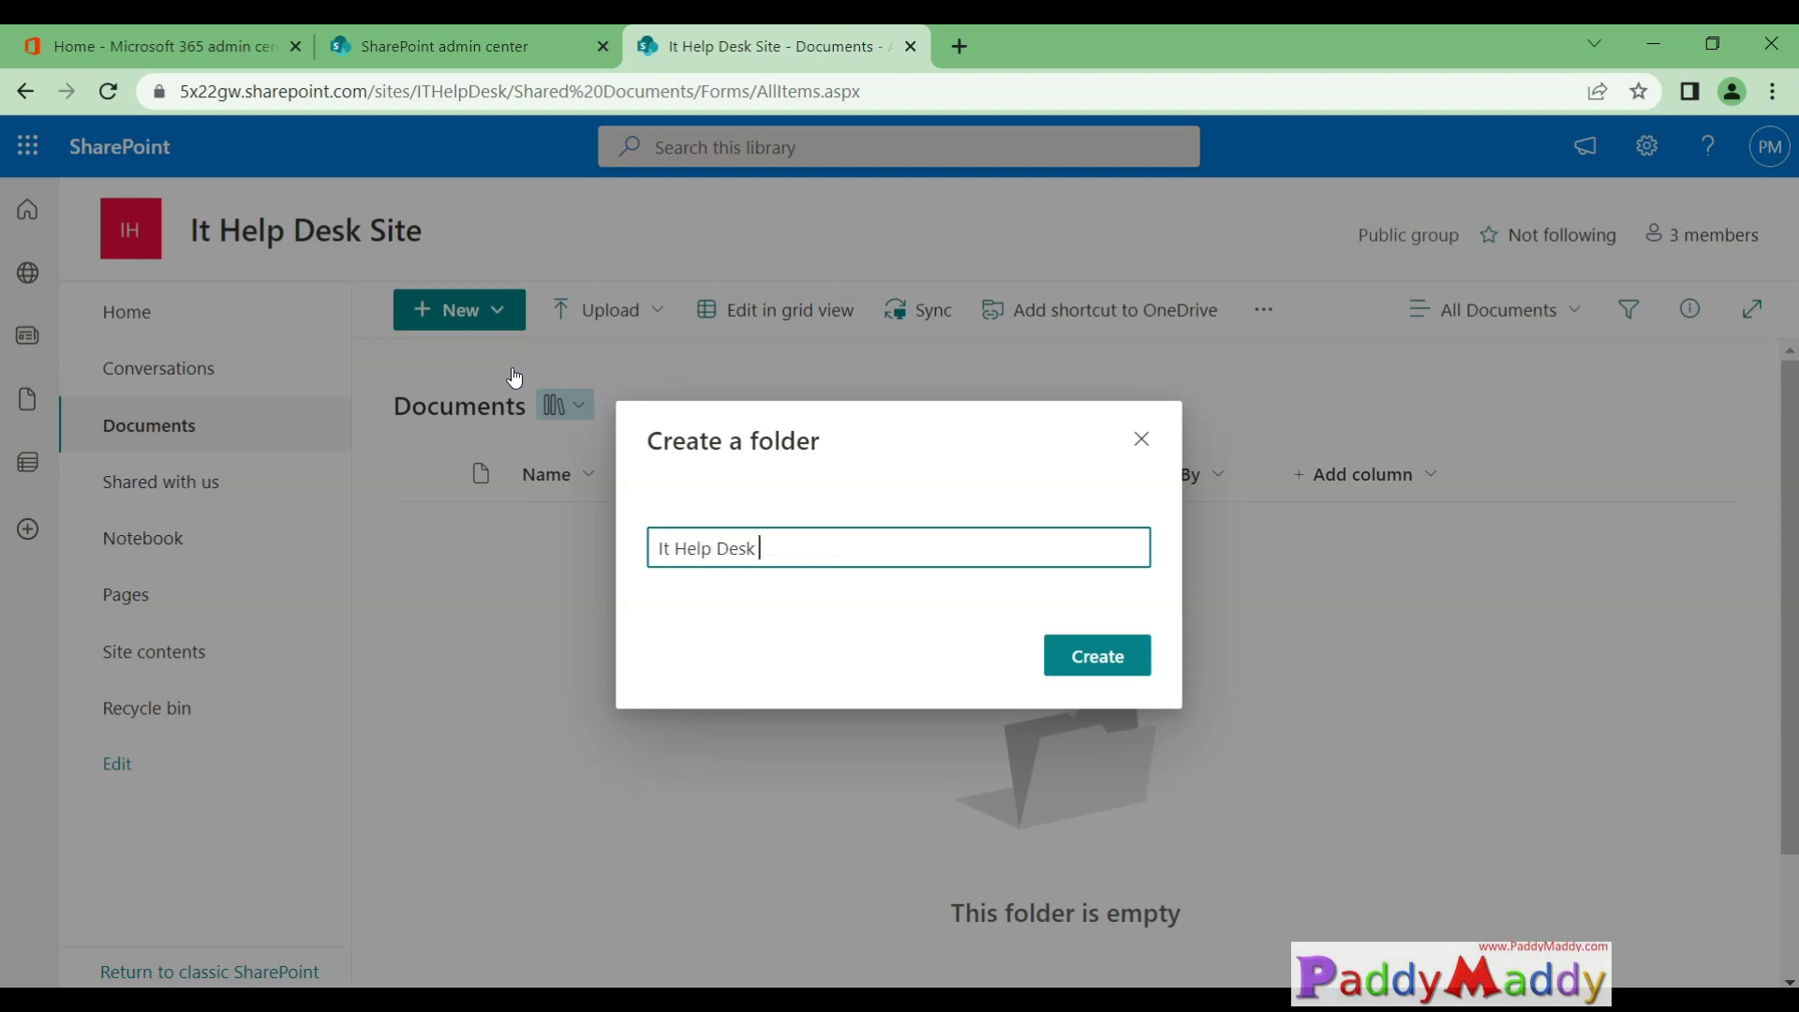
pyautogui.write(' Tickets')
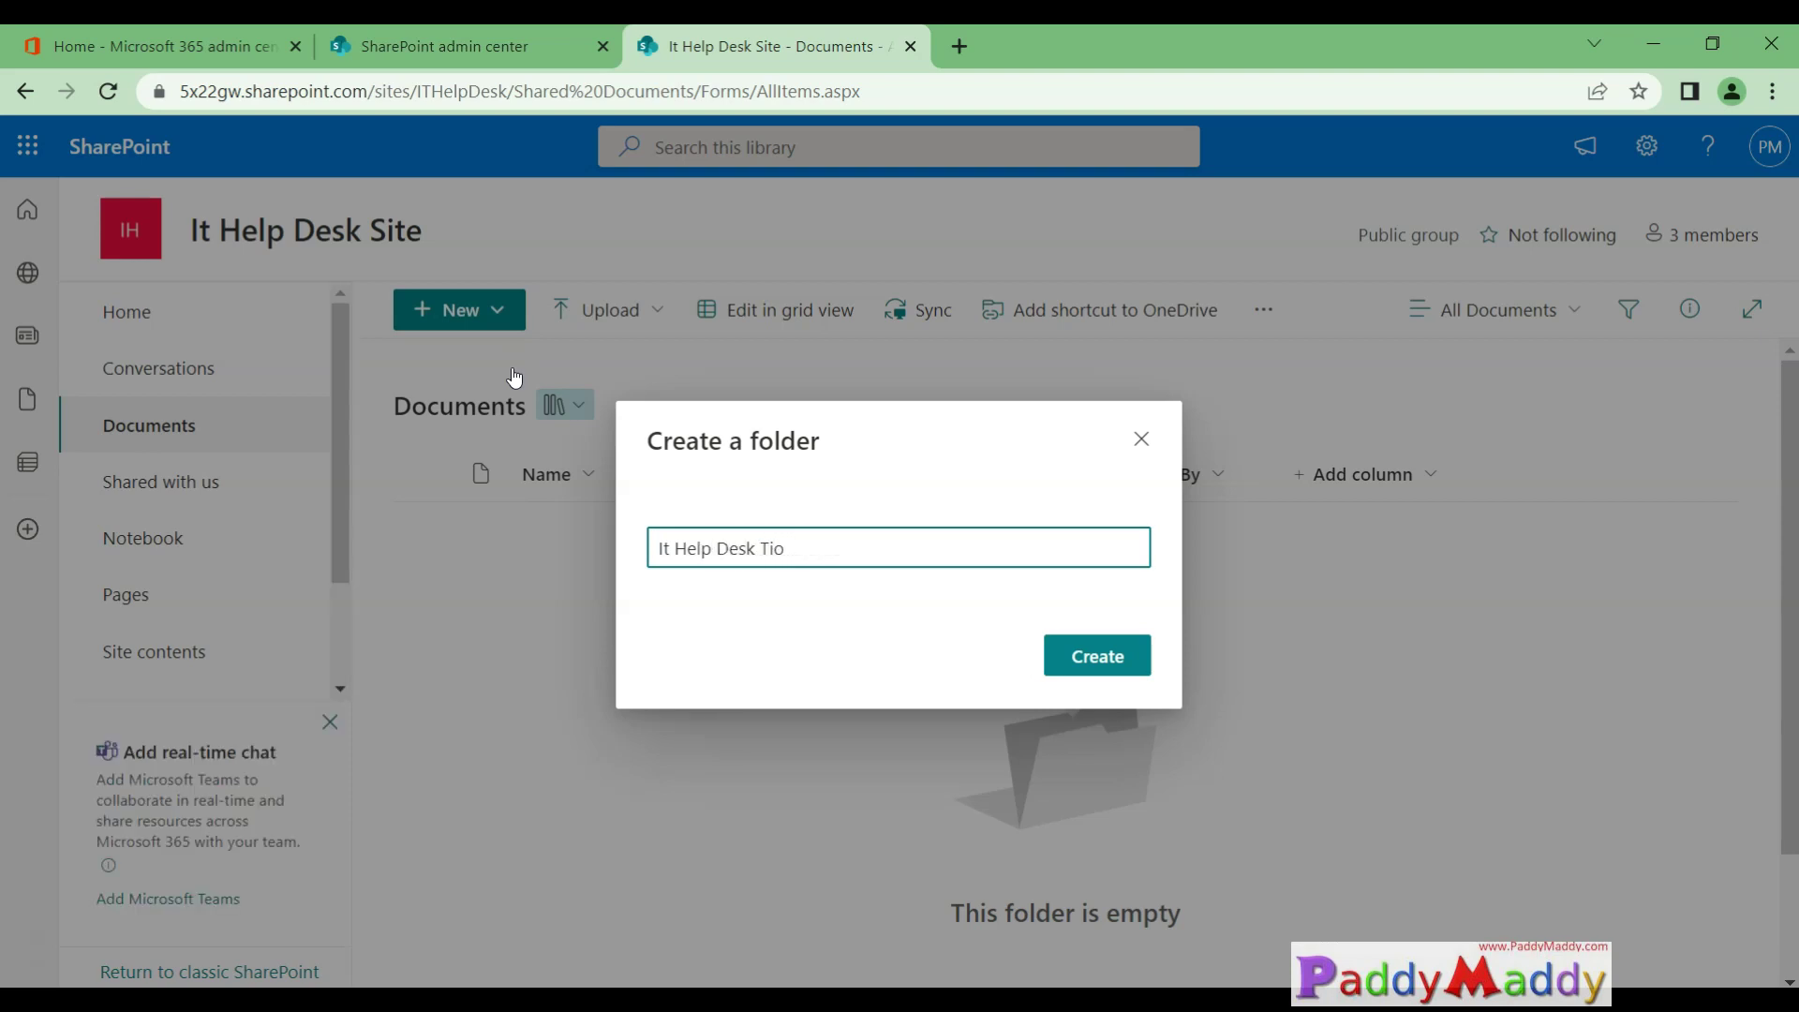
pyautogui.click(1097, 653)
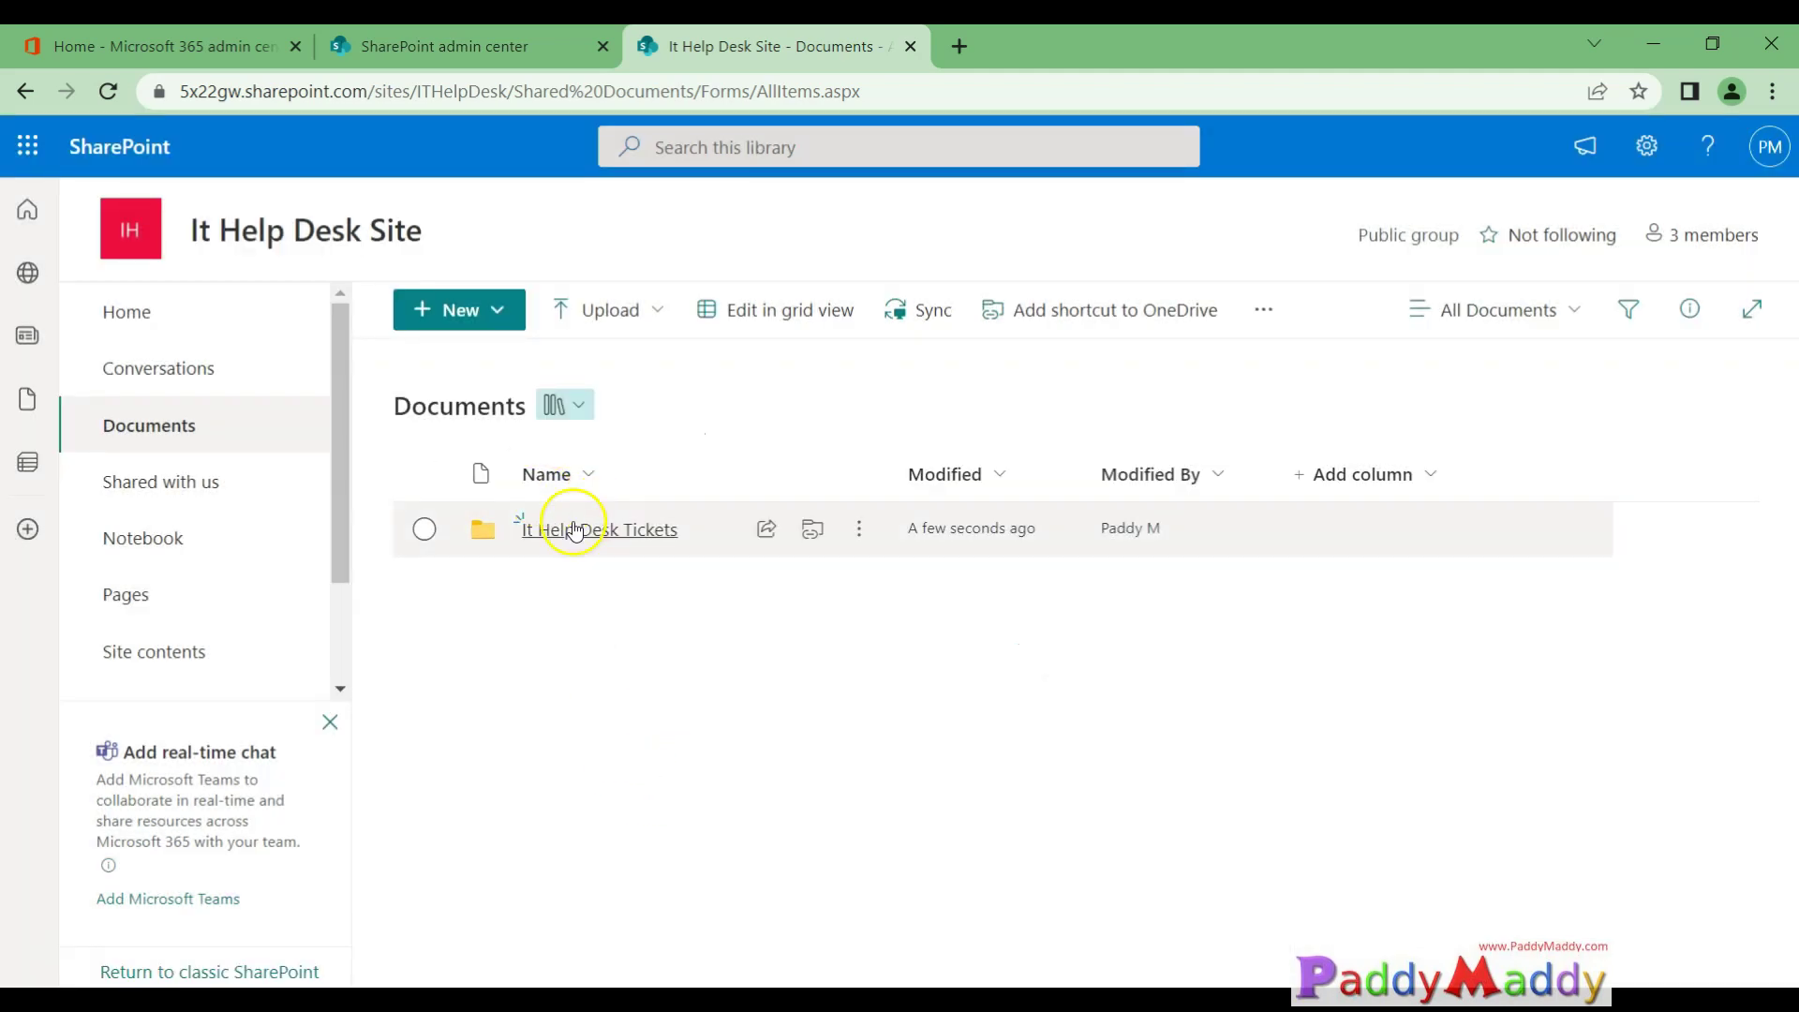